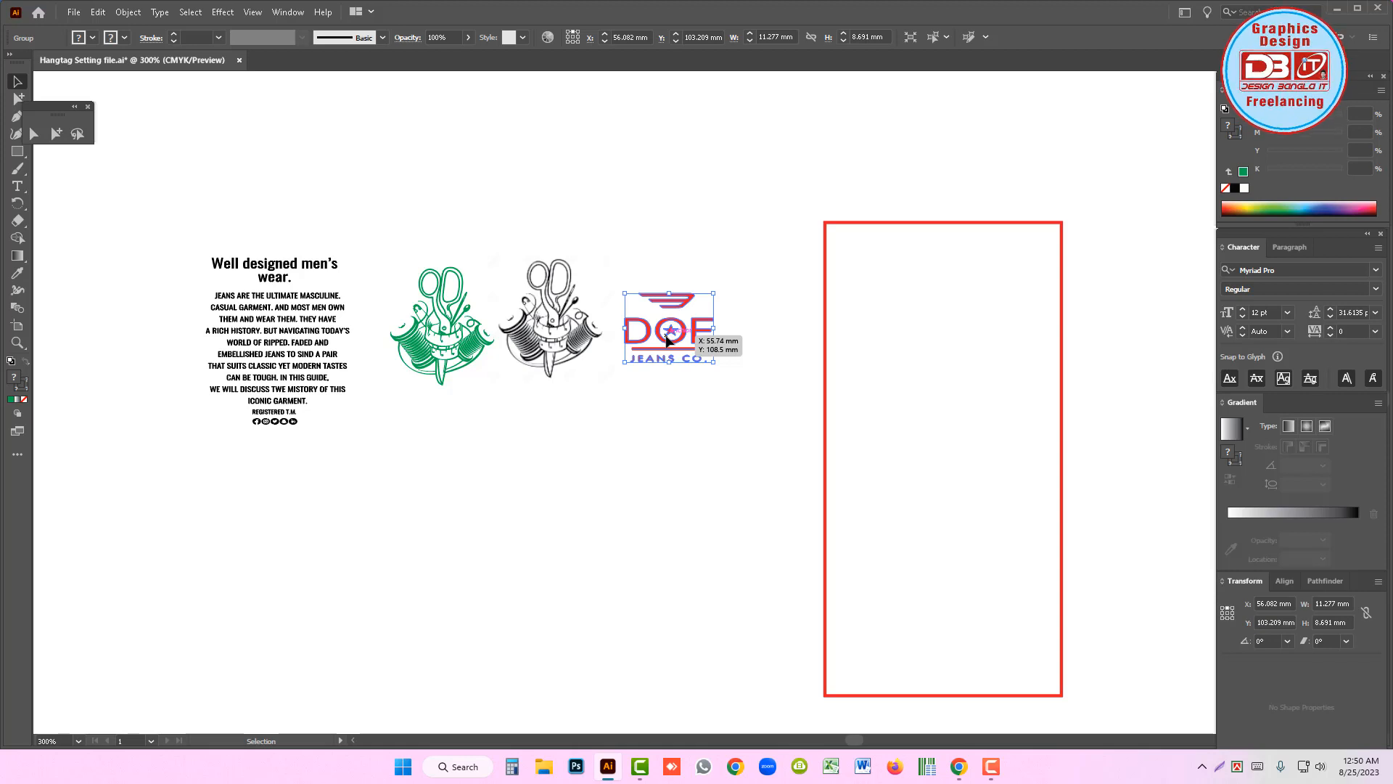
- Move the DOF Jeans Co. logo into the upper part of the red 30 × 60 mm hangtag rectangle
{"action": "left_click", "coordinate": [671, 342], "text": "ctrl+alt"}
{"action": "left_click_drag", "start_coordinate": [777, 366], "coordinate": [747, 375]}
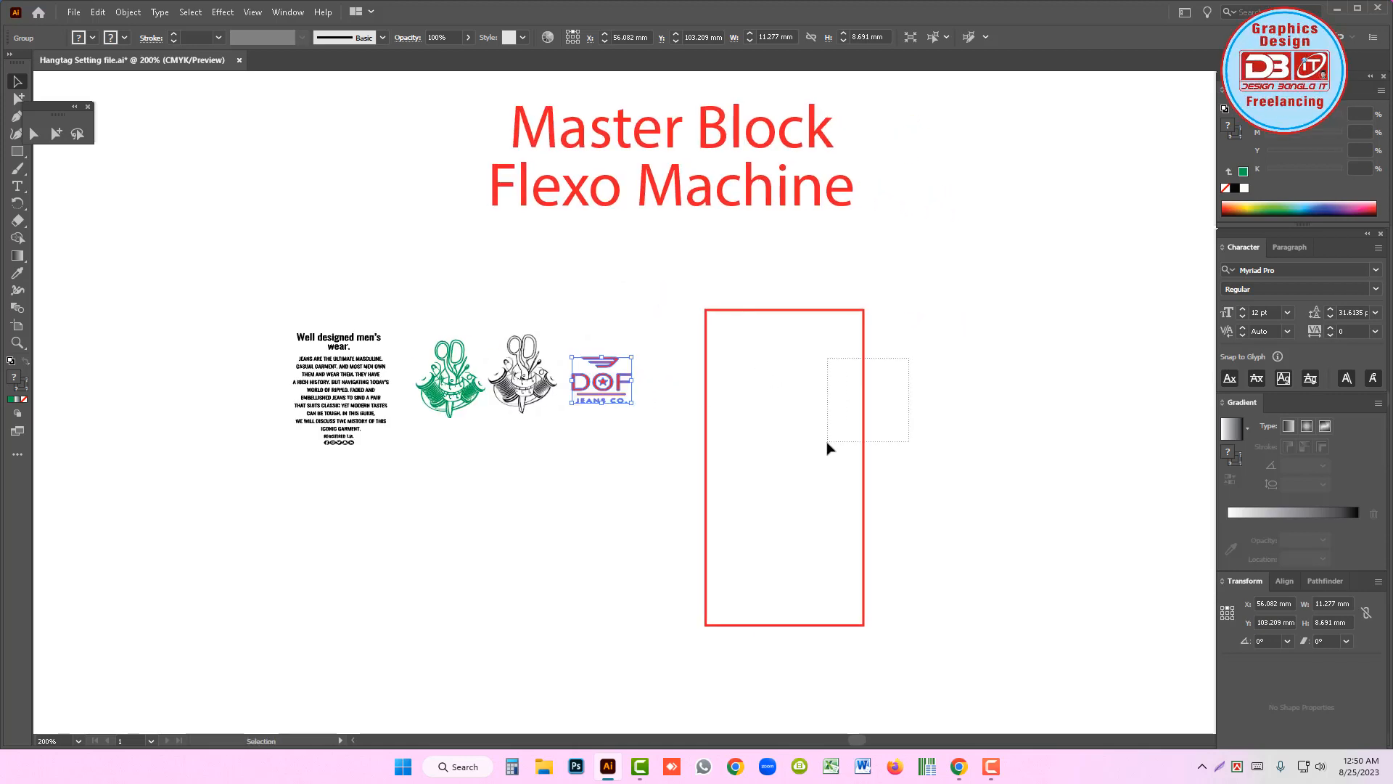
{"action": "left_click_drag", "start_coordinate": [827, 443], "coordinate": [825, 442]}
{"action": "key", "text": "v"}
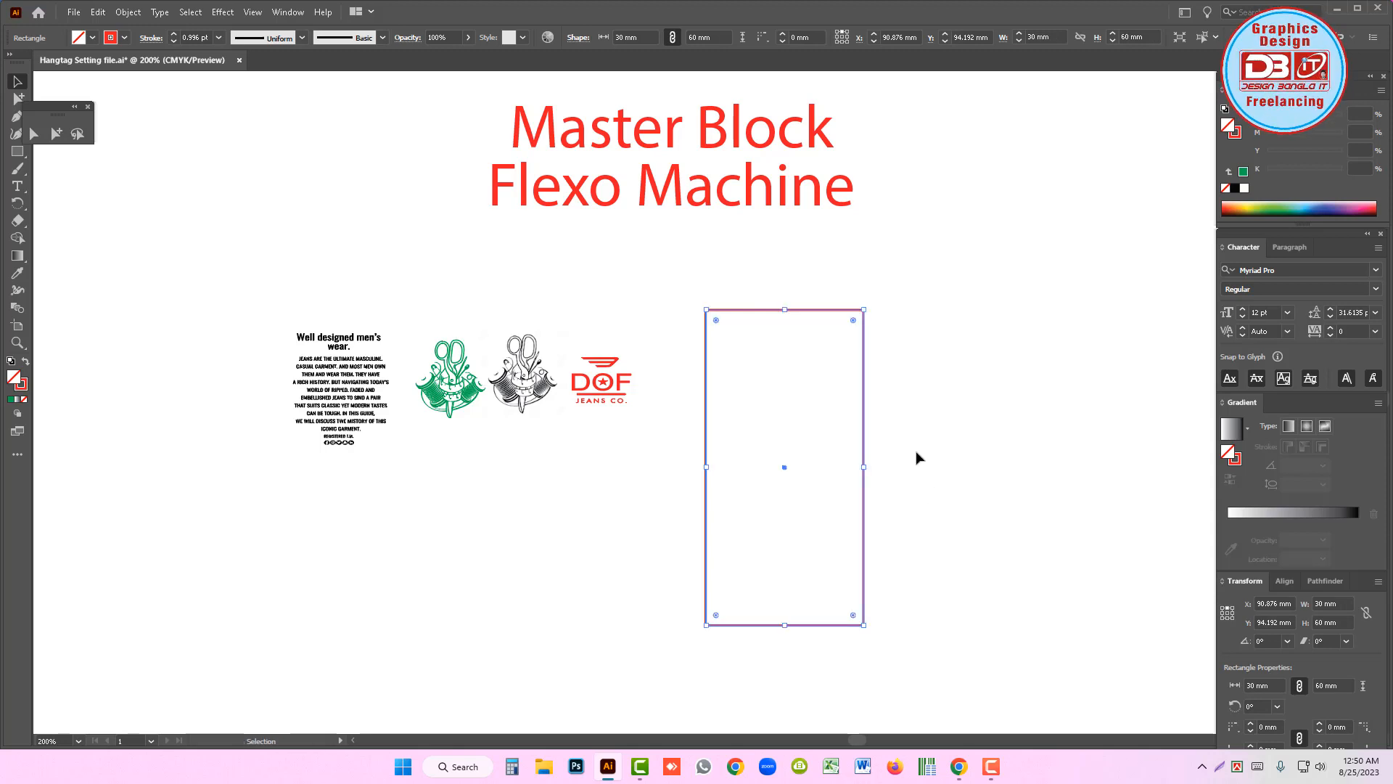
{"action": "left_click", "coordinate": [811, 460], "text": "ctrl"}
{"action": "left_click_drag", "start_coordinate": [762, 441], "coordinate": [877, 407]}
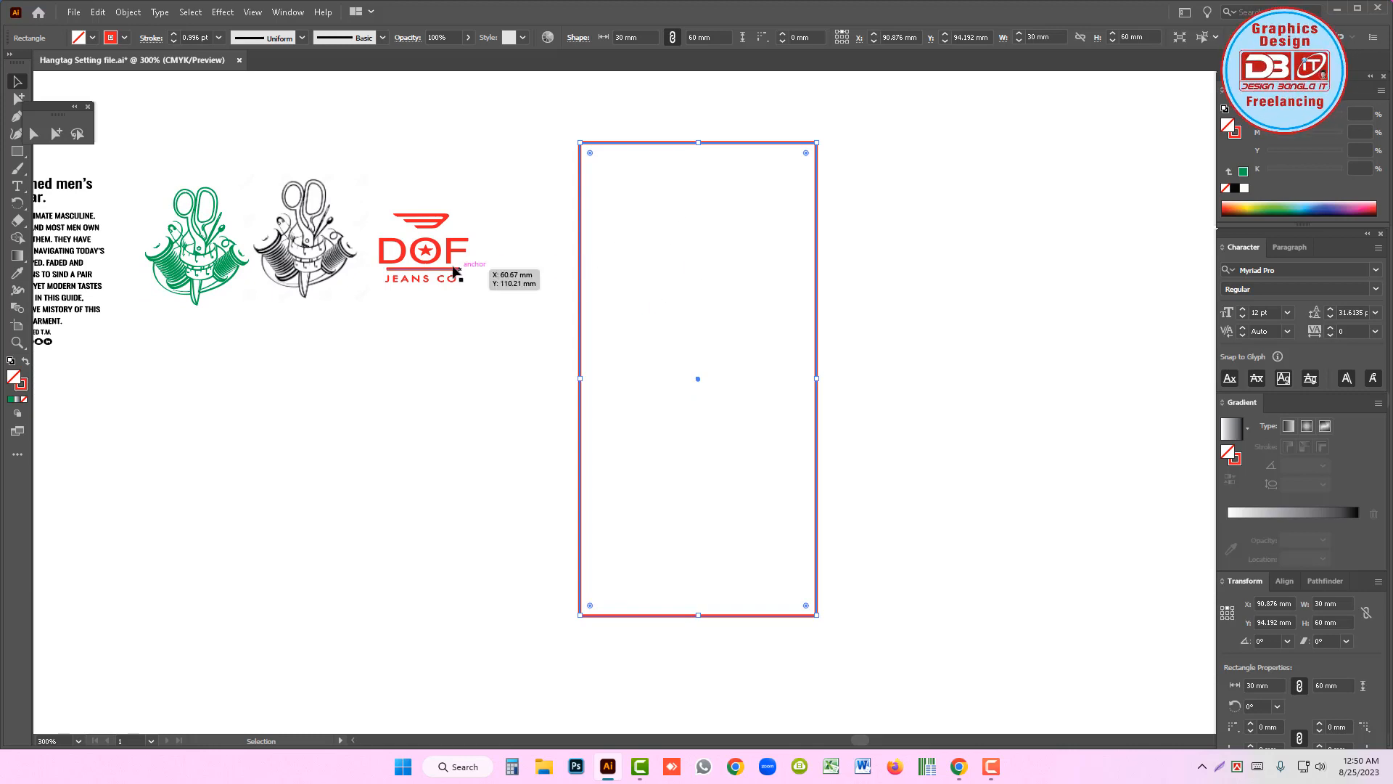
{"action": "left_click_drag", "start_coordinate": [443, 263], "coordinate": [715, 254]}
{"action": "left_click", "coordinate": [846, 302]}
{"action": "key", "text": "ctrl+minus"}
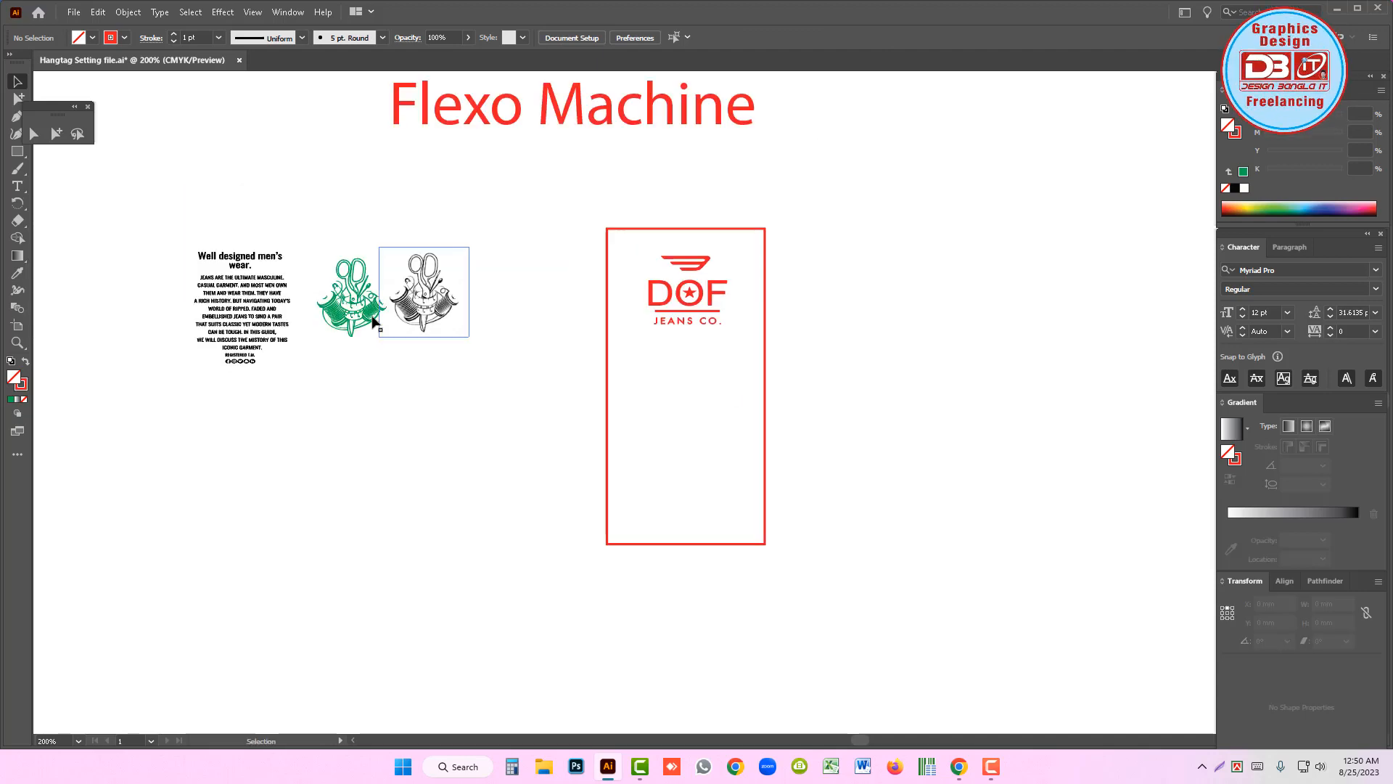
- Move the black scissors-and-spools image closer to the red rectangle
{"action": "left_click_drag", "start_coordinate": [410, 298], "coordinate": [874, 525]}
{"action": "key", "text": "ctrl+space"}
{"action": "left_click", "coordinate": [414, 390]}
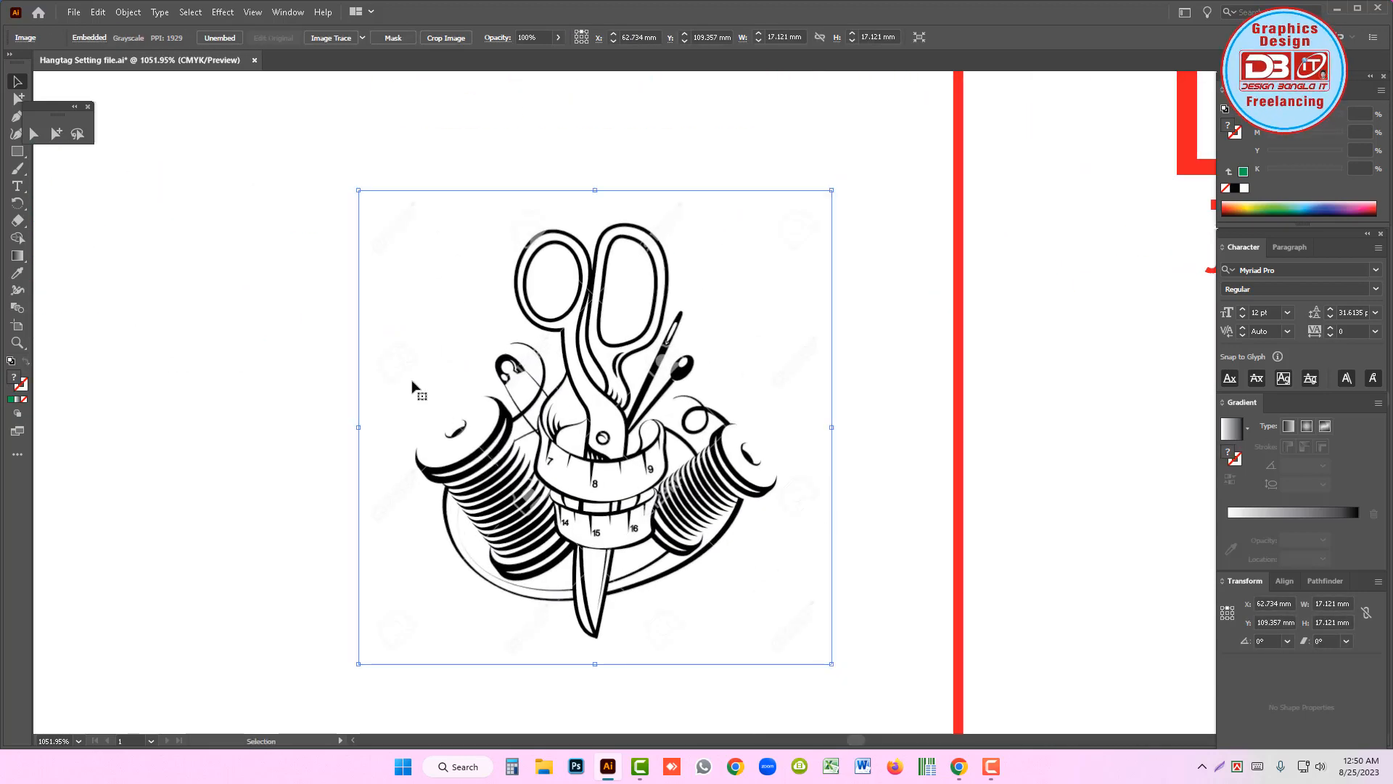
- Inspect the scissors-and-spools image up close for faint watermarks and rough pixel edges around the safety pin and thread spools
{"action": "scroll", "coordinate": [410, 352], "scroll_direction": "up", "scroll_amount": 8}
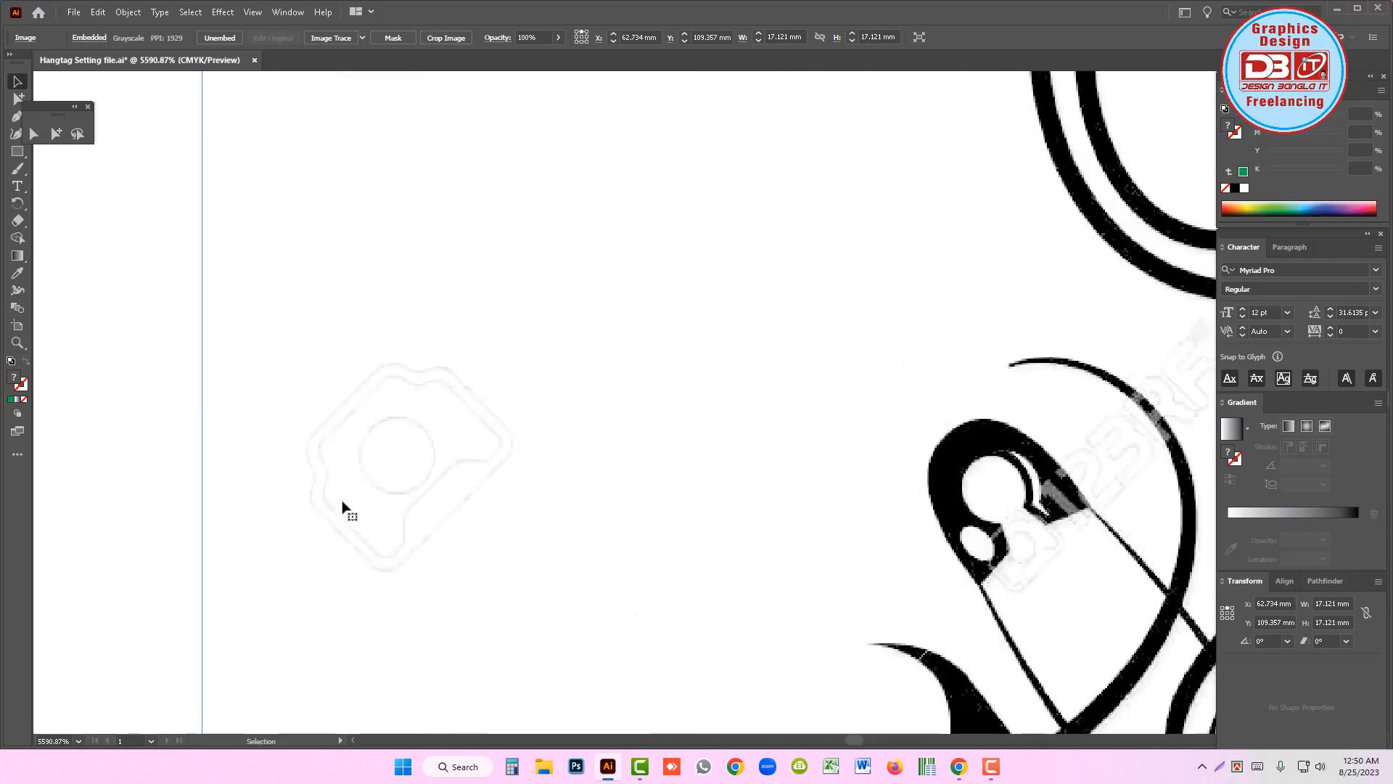
{"action": "scroll", "coordinate": [690, 489], "scroll_direction": "down", "scroll_amount": 1}
{"action": "left_click_drag", "start_coordinate": [855, 460], "coordinate": [672, 461]}
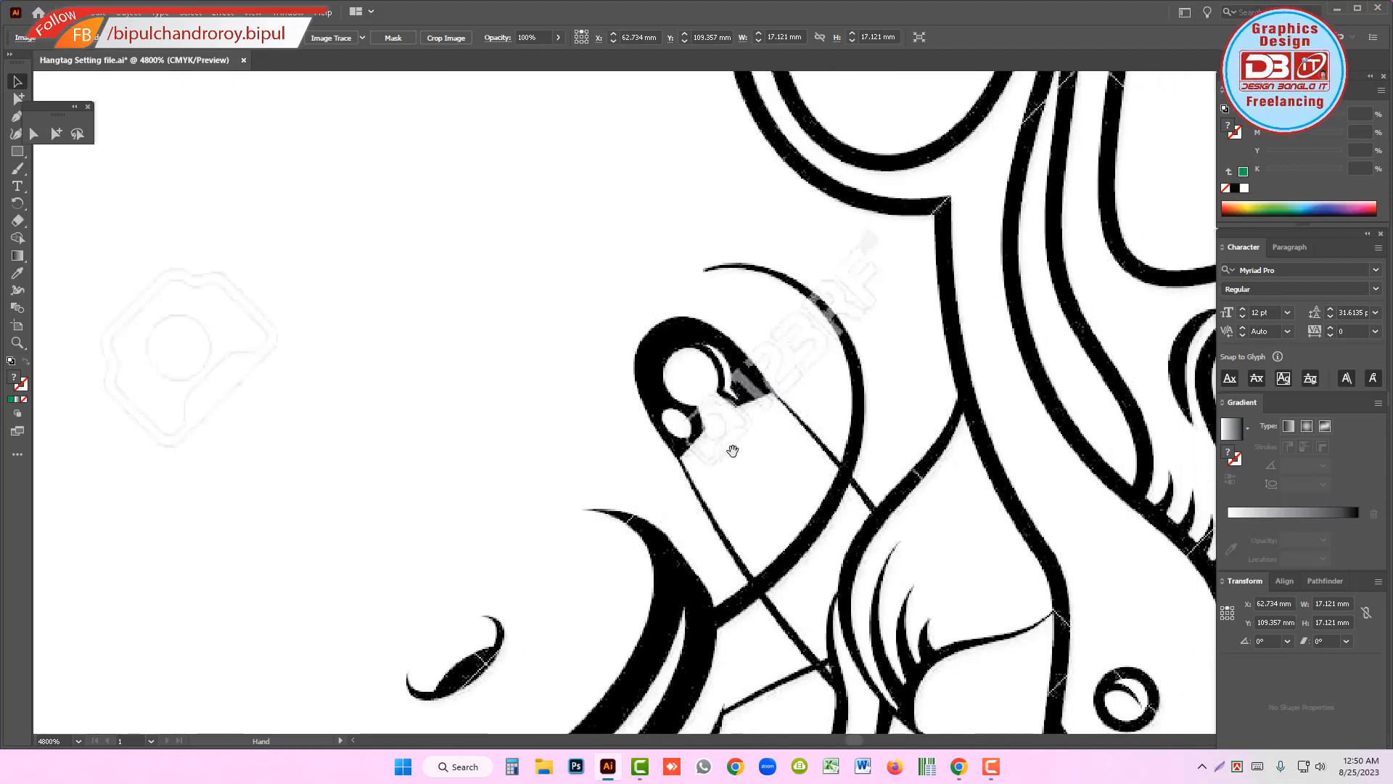
{"action": "key", "text": "ctrl+minus"}
{"action": "key", "text": "ctrl+minus"}
{"action": "key", "text": "ctrl+minus"}
{"action": "scroll", "coordinate": [838, 426], "scroll_direction": "down", "scroll_amount": 4}
{"action": "left_click_drag", "start_coordinate": [869, 406], "coordinate": [1166, 584]}
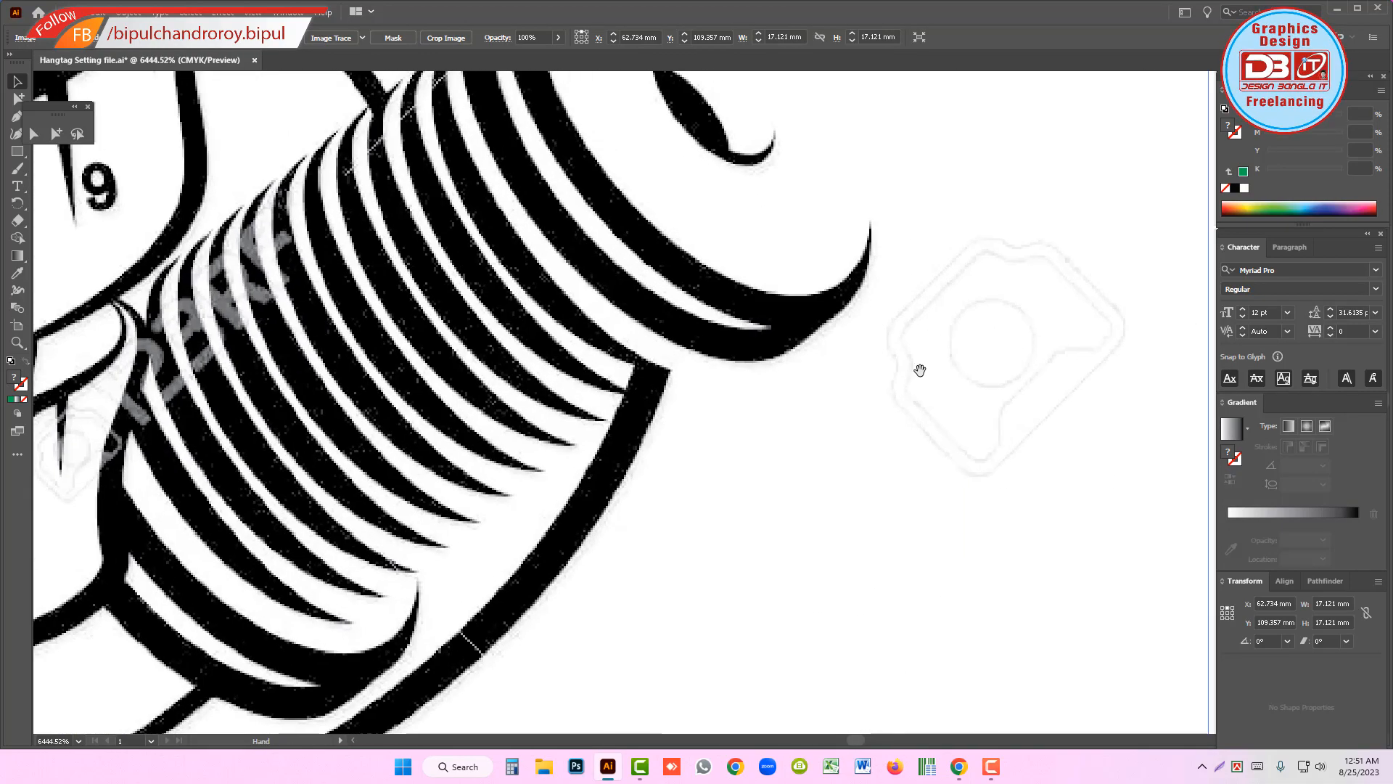
{"action": "left_click", "coordinate": [756, 298], "text": "ctrl+alt"}
{"action": "left_click_drag", "start_coordinate": [756, 298], "coordinate": [740, 407]}
{"action": "left_click", "coordinate": [755, 297], "text": "ctrl+alt"}
{"action": "left_click", "coordinate": [755, 297], "text": "ctrl+alt"}
{"action": "left_click", "coordinate": [756, 297], "text": "ctrl+alt"}
{"action": "left_click", "coordinate": [755, 297], "text": "ctrl+alt"}
{"action": "left_click", "coordinate": [741, 408], "text": "ctrl+alt"}
{"action": "left_click", "coordinate": [740, 407], "text": "ctrl+alt"}
{"action": "left_click_drag", "start_coordinate": [827, 487], "coordinate": [705, 469]}
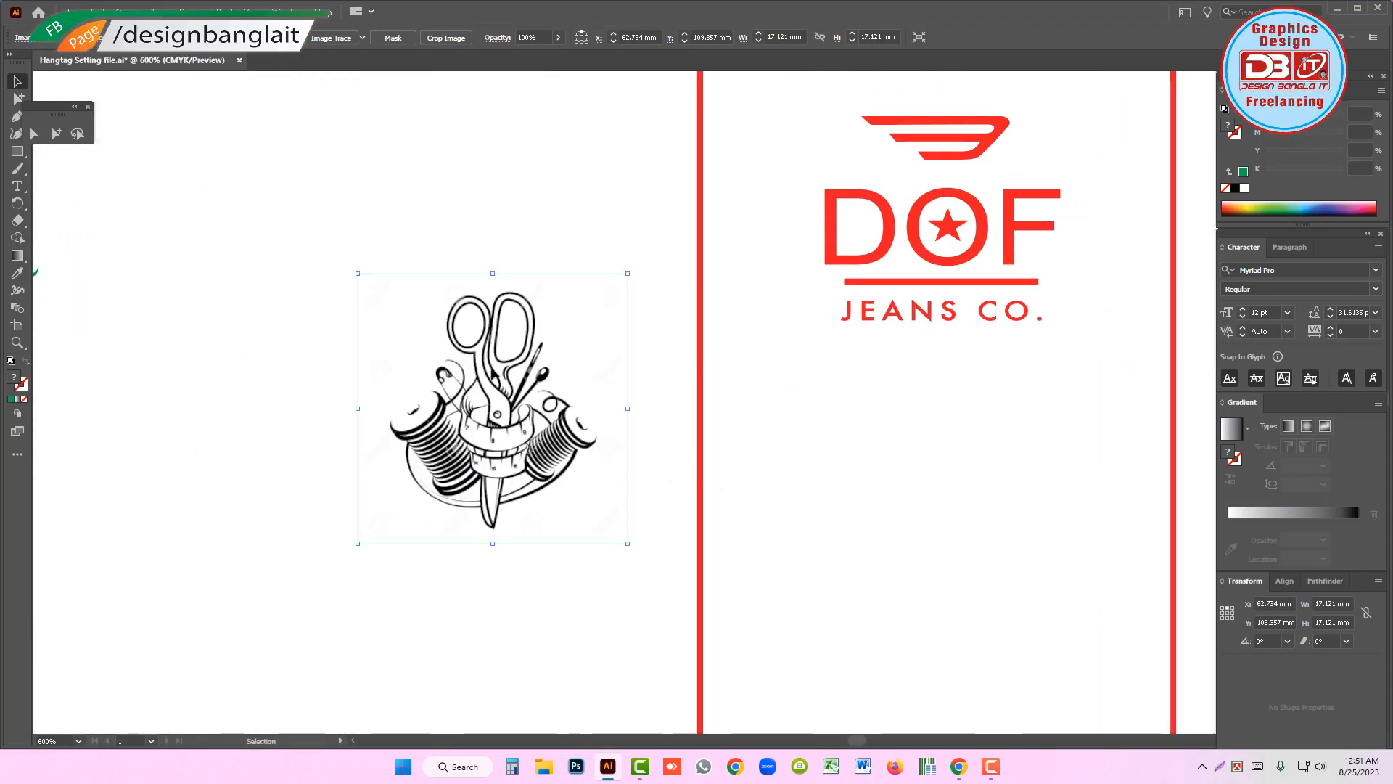
- Duplicate the black scissors-and-spools image horizontally so two copies sit side by side next to the red rectangle
{"action": "left_click_drag", "start_coordinate": [514, 432], "coordinate": [463, 301]}
{"action": "left_click", "coordinate": [725, 466], "text": "ctrl+alt"}
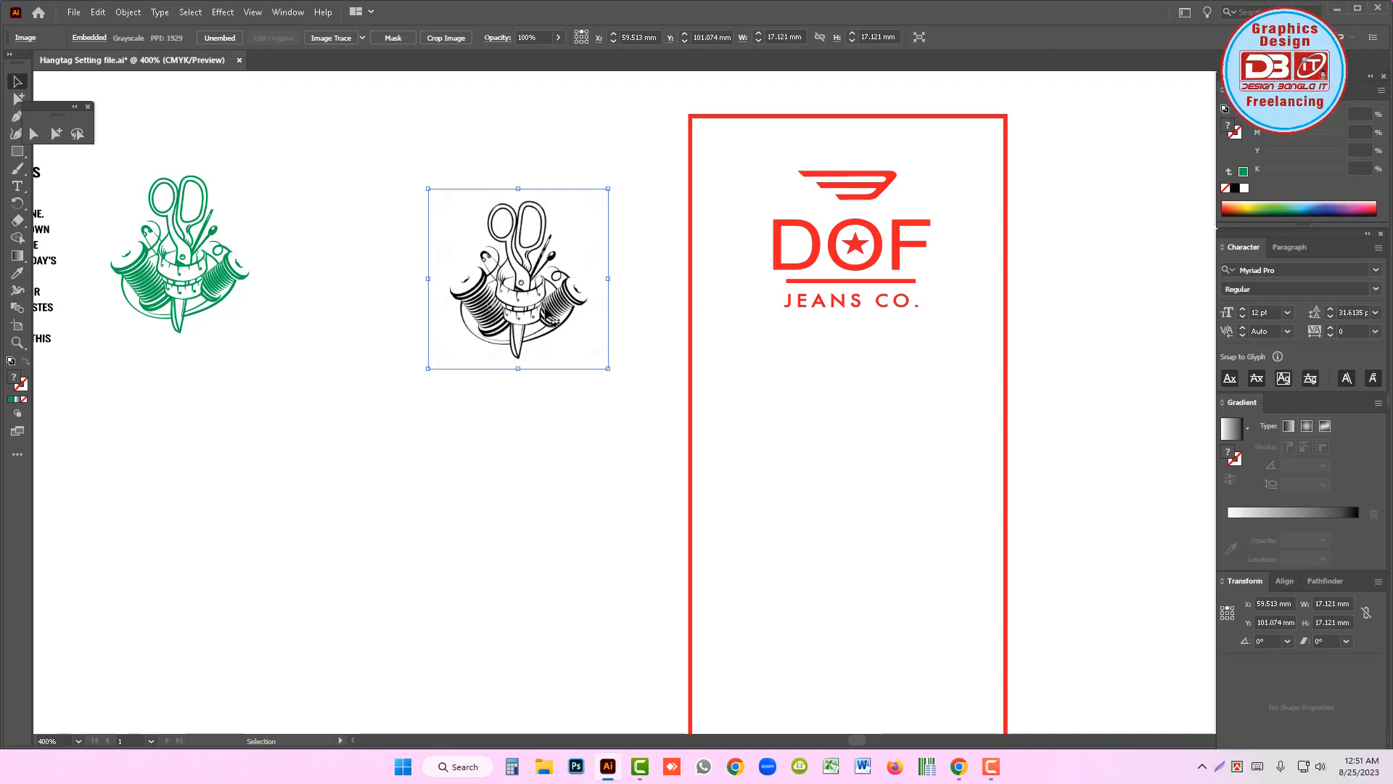
{"action": "left_click_drag", "start_coordinate": [517, 270], "coordinate": [759, 435]}
{"action": "left_click_drag", "start_coordinate": [563, 270], "coordinate": [704, 307]}
{"action": "left_click_drag", "start_coordinate": [714, 324], "coordinate": [328, 352], "text": "alt+shift"}
{"action": "left_click_drag", "start_coordinate": [701, 330], "coordinate": [654, 331]}
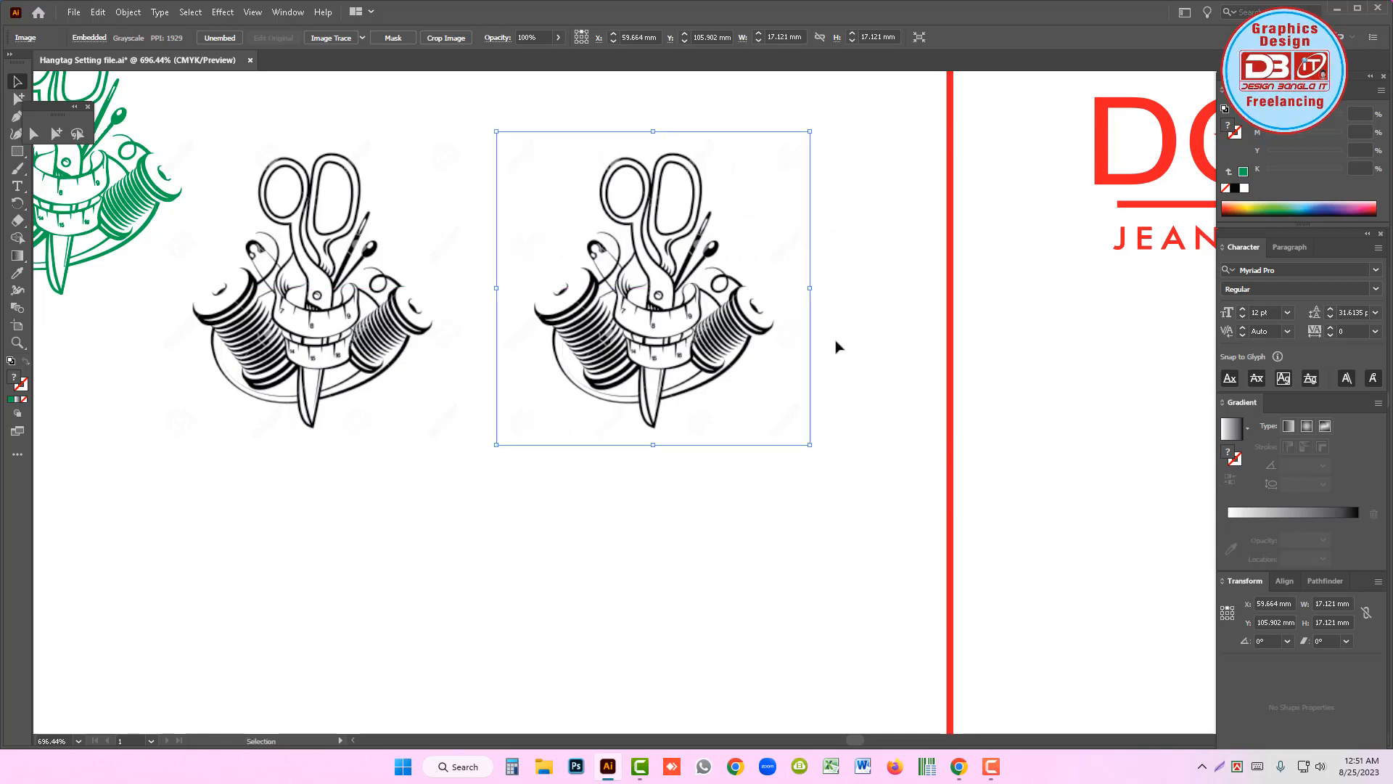
{"action": "scroll", "coordinate": [676, 353], "scroll_direction": "up", "scroll_amount": 2}
{"action": "left_click_drag", "start_coordinate": [665, 335], "coordinate": [665, 360]}
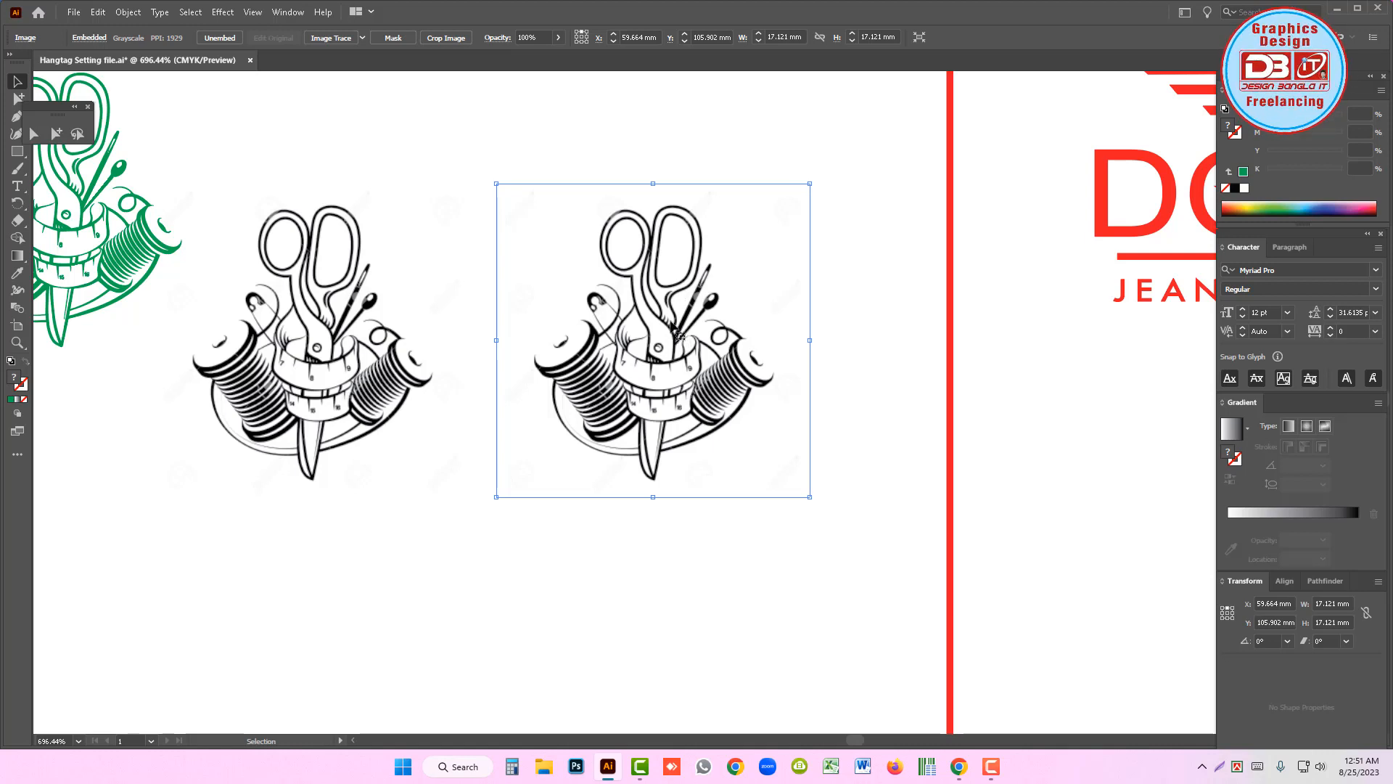
- Run Image Trace with the default preset on the image copy nearest the red rectangle and expand the tracing
{"action": "left_click", "coordinate": [291, 15]}
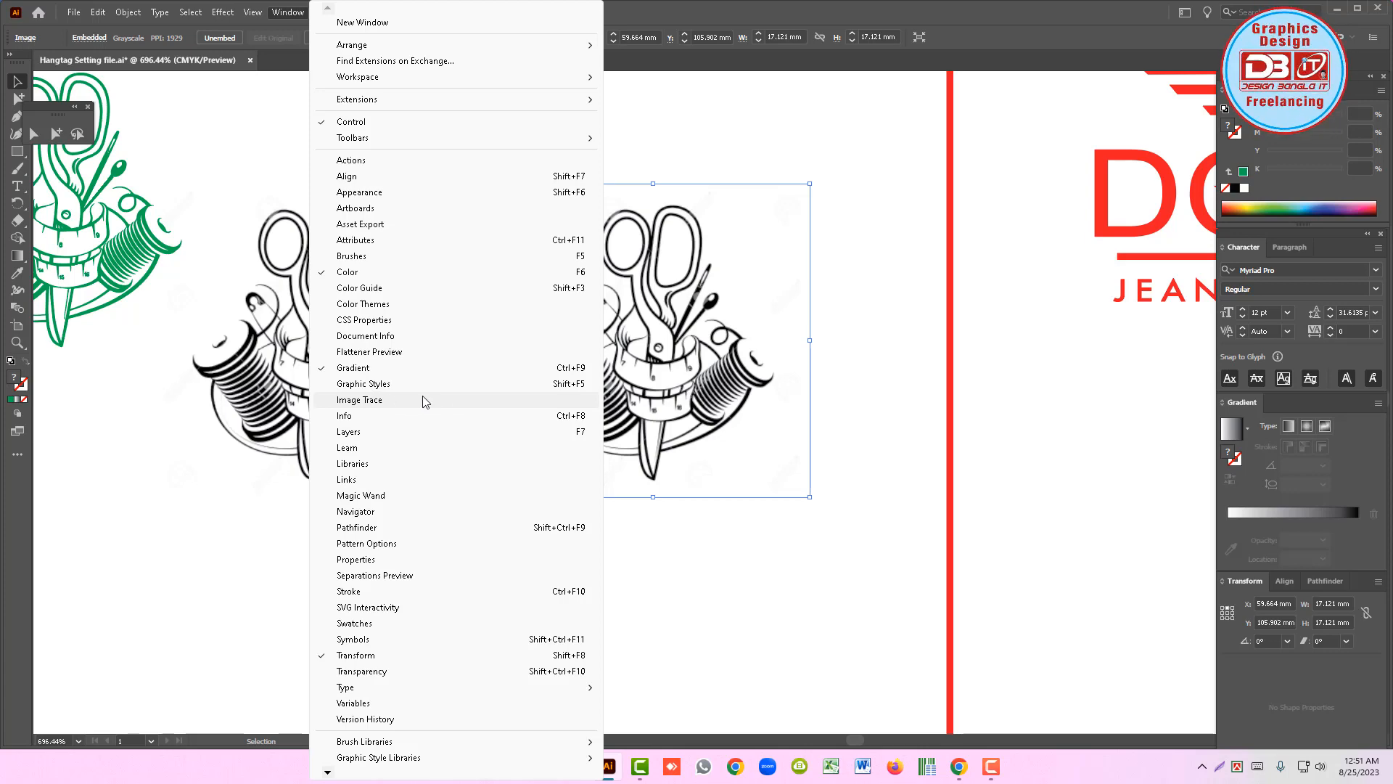
{"action": "left_click", "coordinate": [870, 394]}
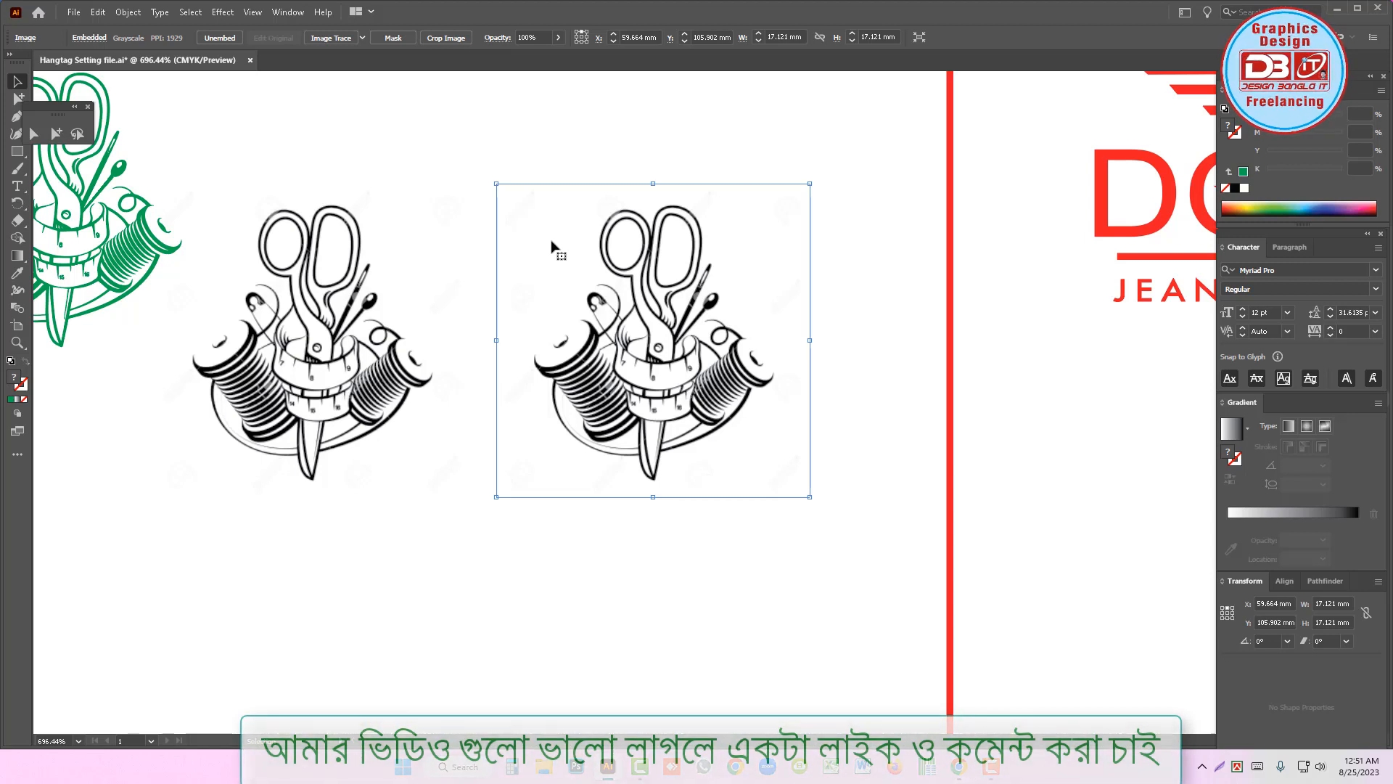
{"action": "left_click", "coordinate": [338, 38]}
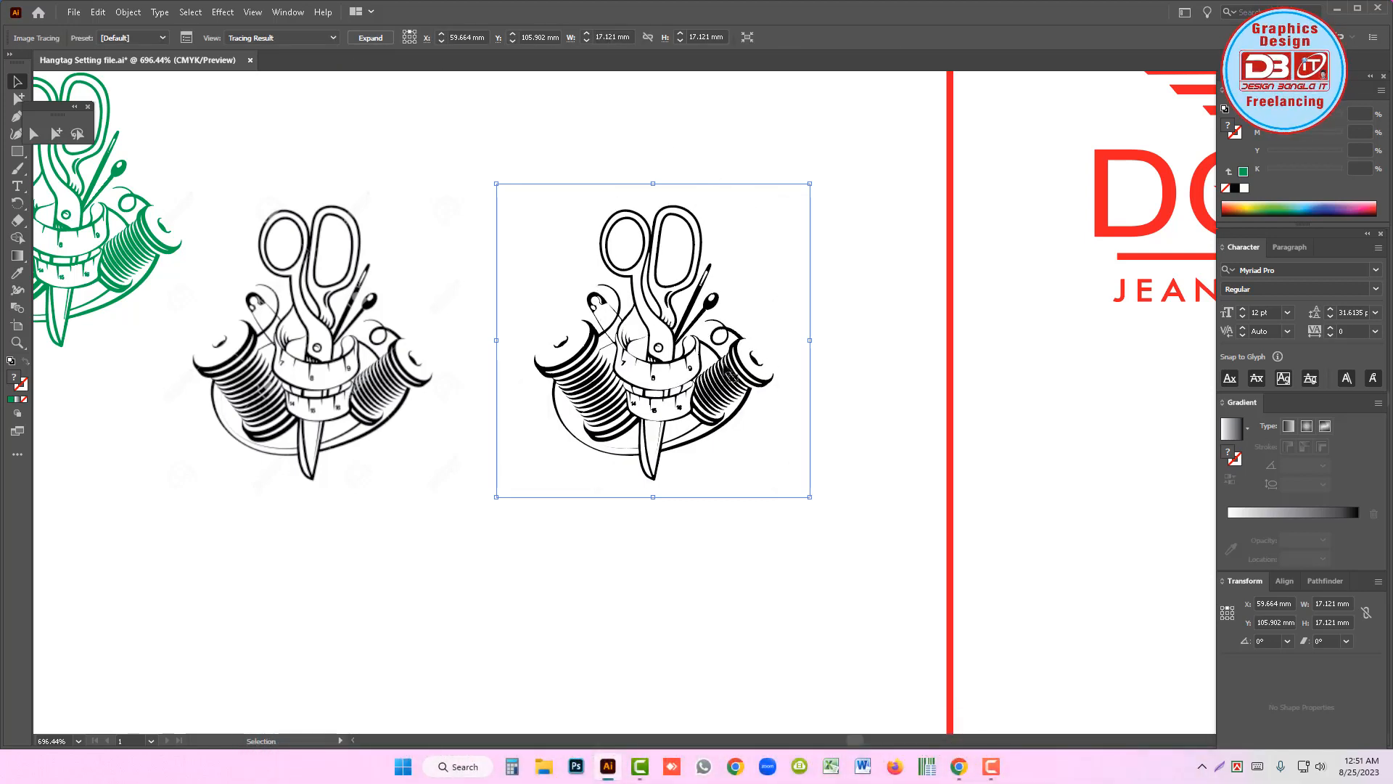
{"action": "left_click", "coordinate": [371, 38]}
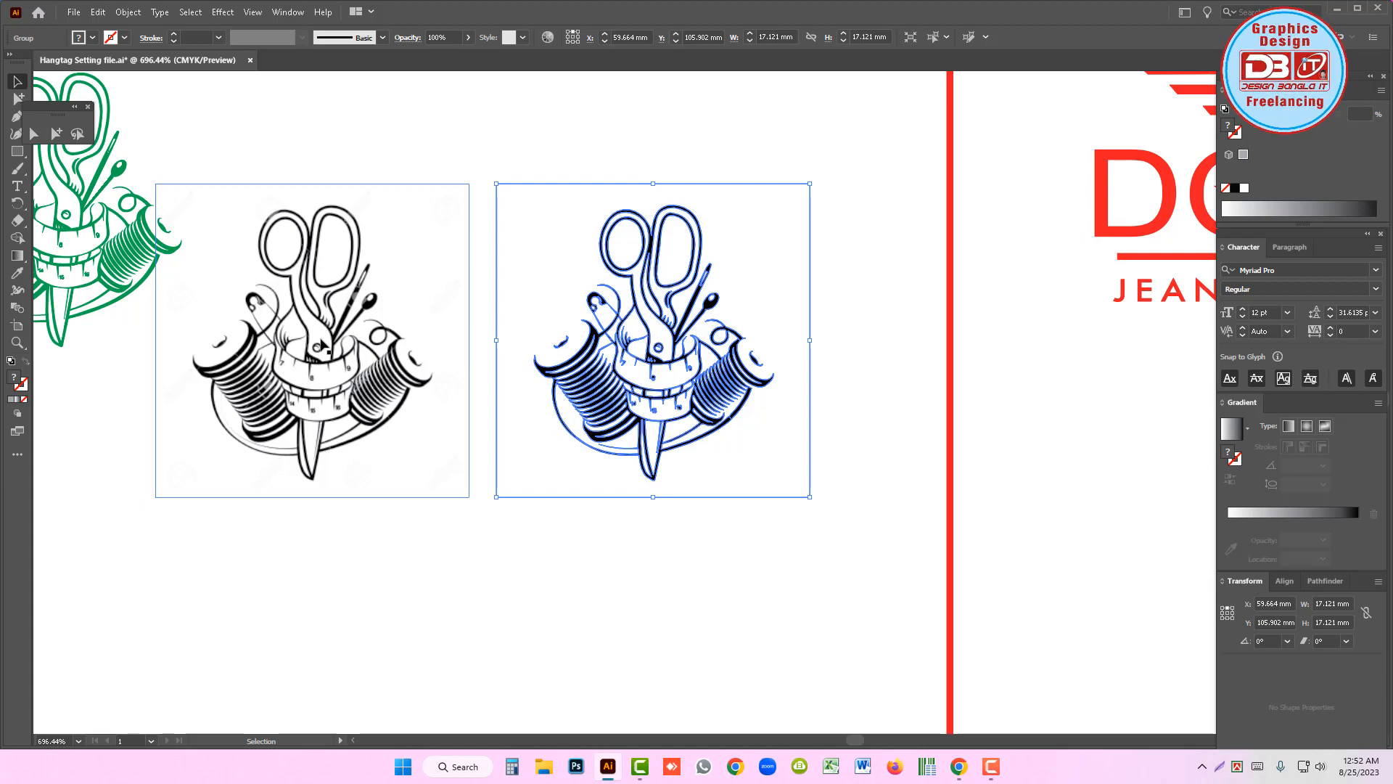
- Ungroup the expanded scissors tracing and deselect it
{"action": "right_click", "coordinate": [652, 291]}
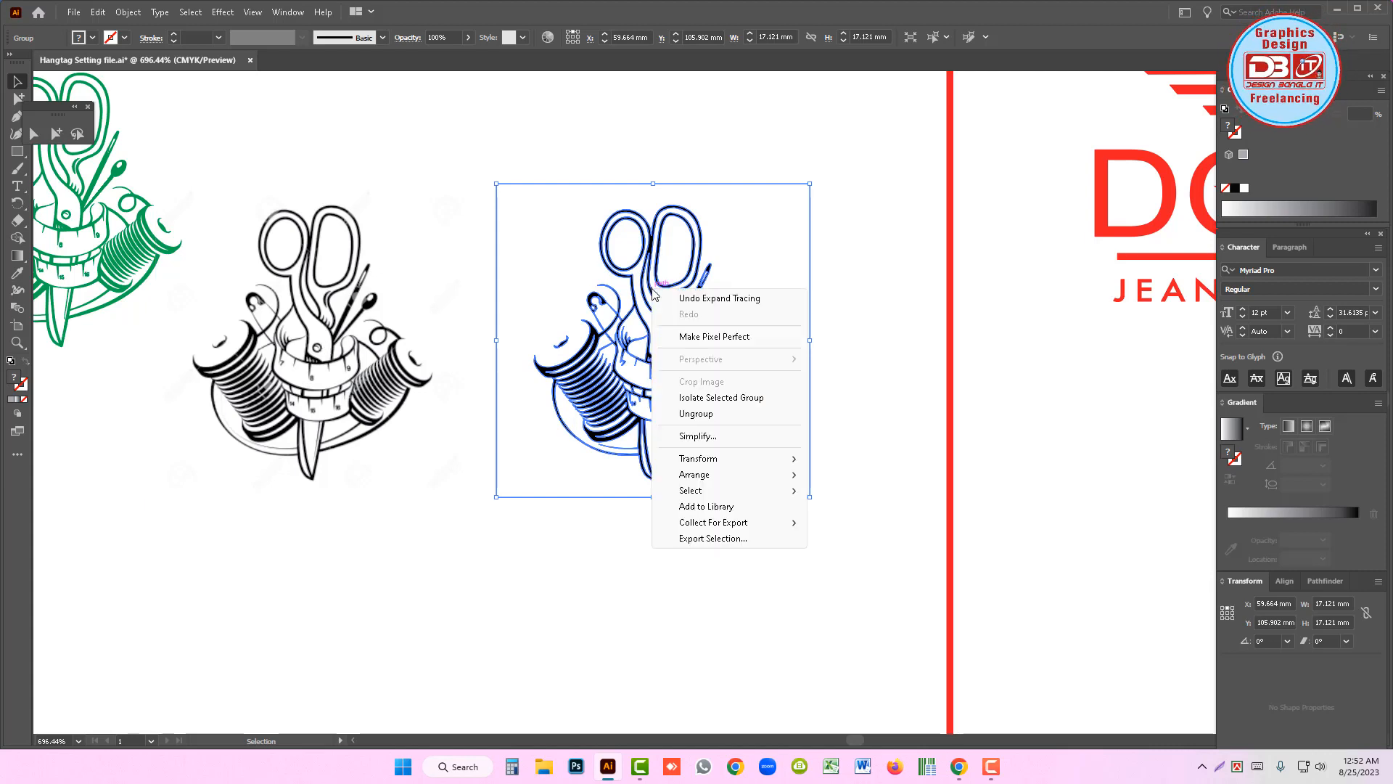
{"action": "left_click", "coordinate": [695, 414]}
{"action": "left_click", "coordinate": [880, 398]}
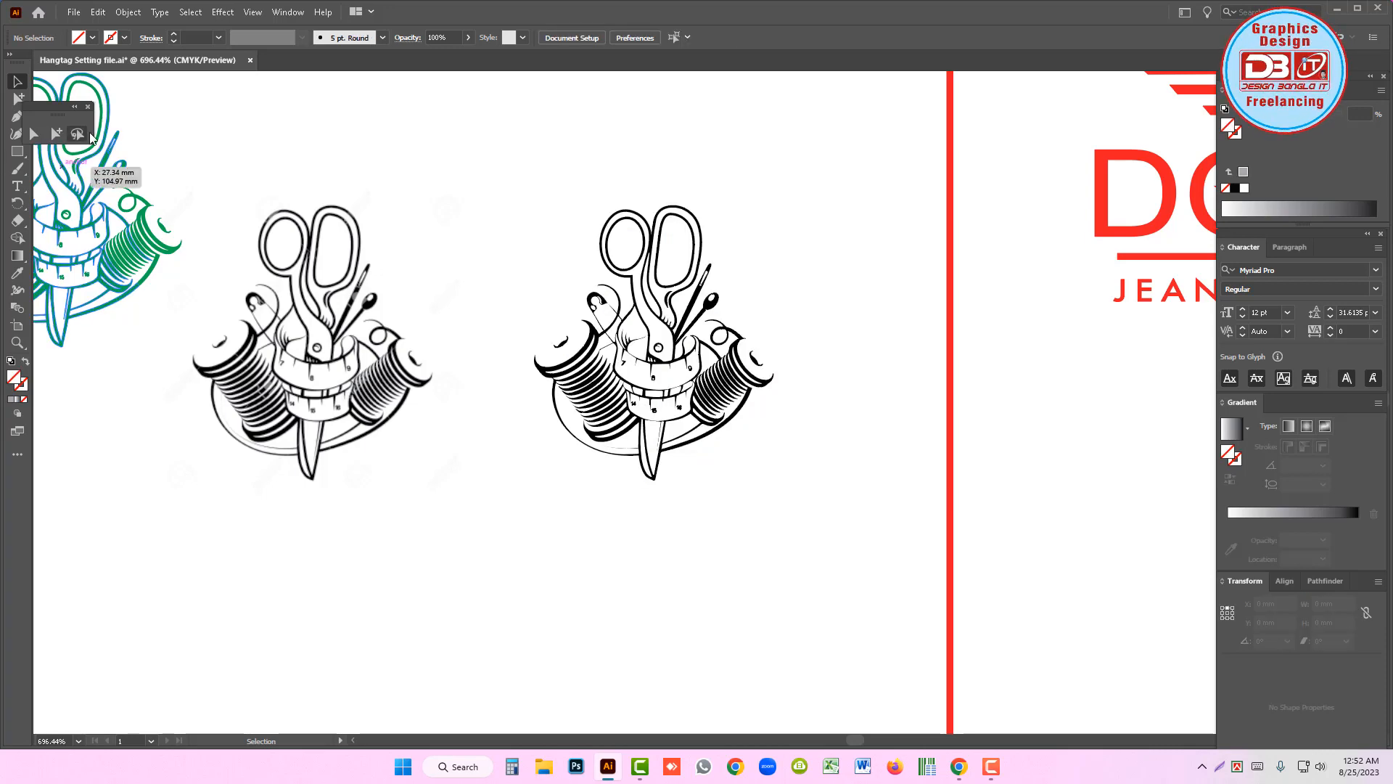
- Select every traced path with the same black fill colour as the scissors outline and cut them from the artboard
{"action": "left_click", "coordinate": [57, 135]}
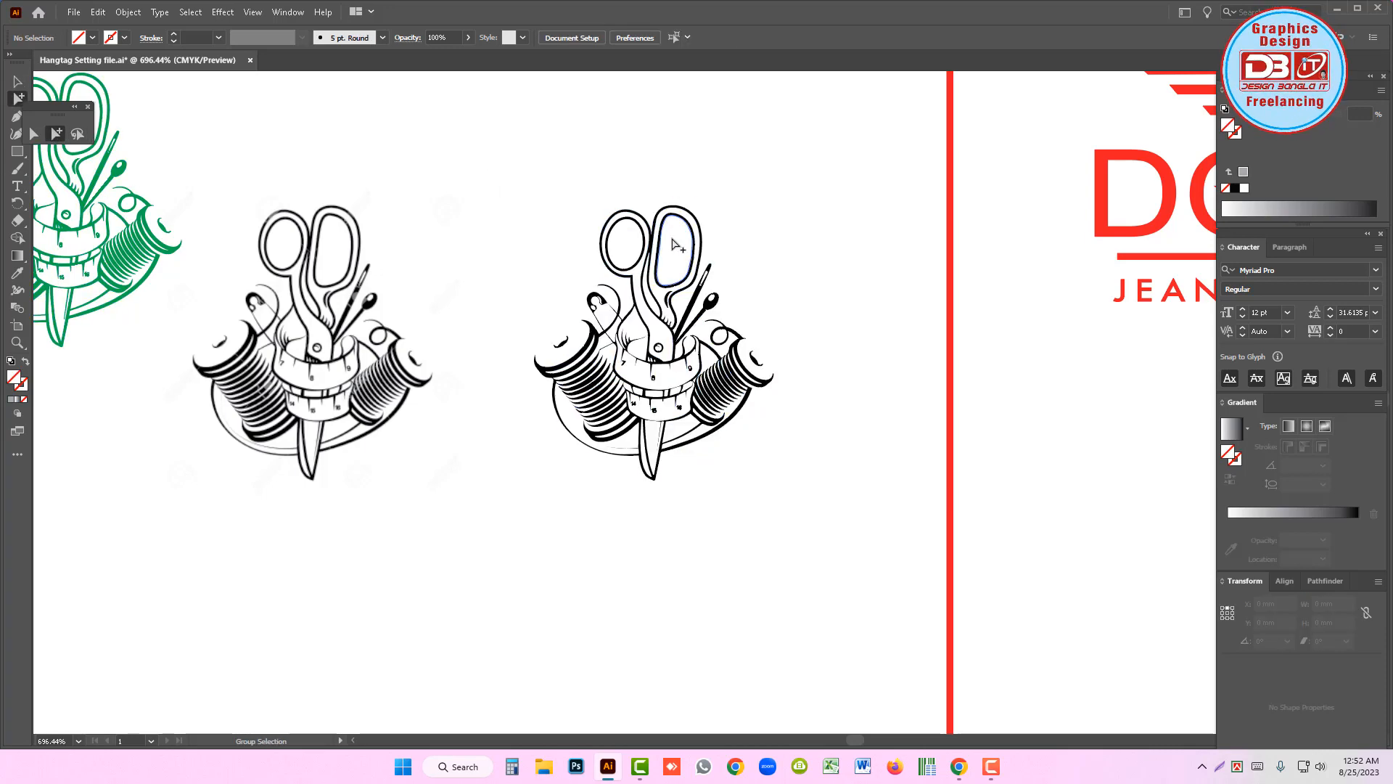
{"action": "left_click", "coordinate": [593, 332]}
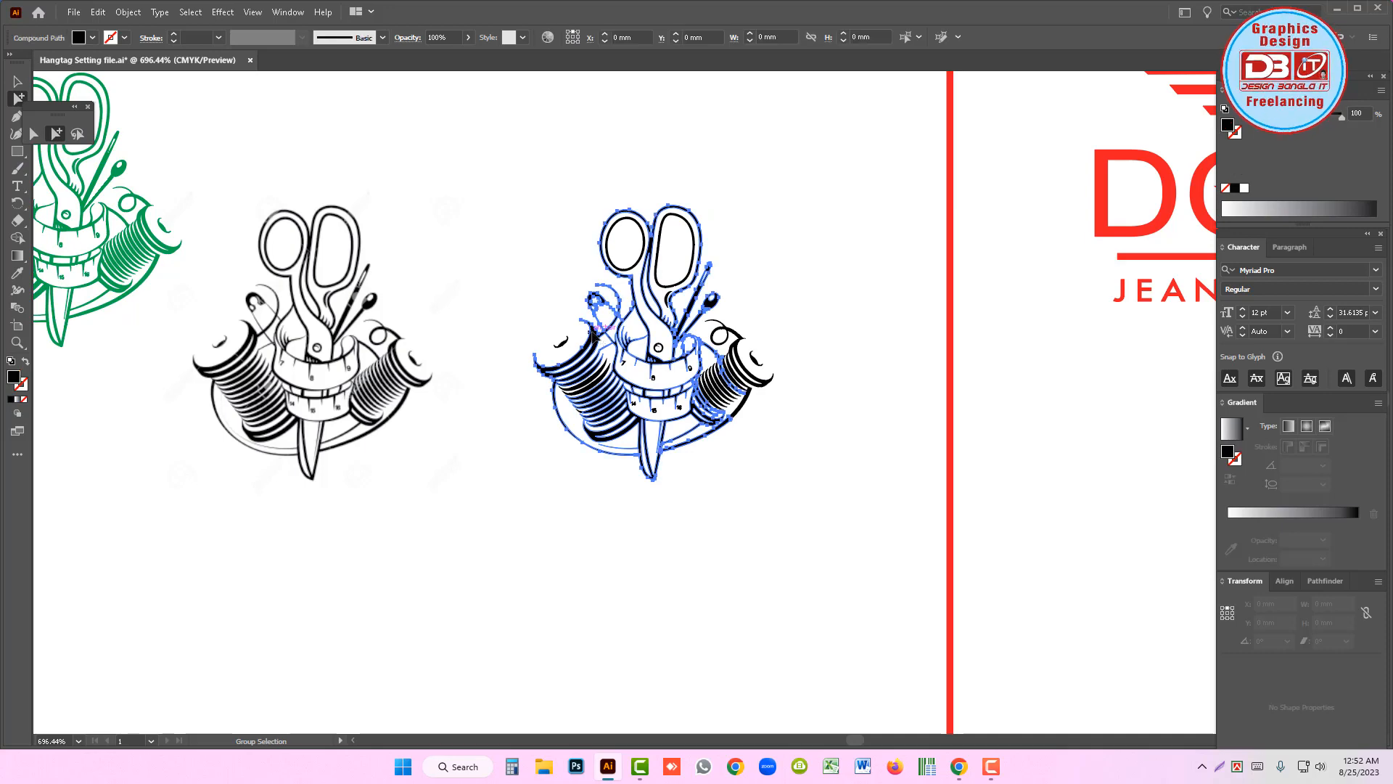
{"action": "left_click", "coordinate": [219, 12]}
{"action": "mouse_move", "coordinate": [191, 12]}
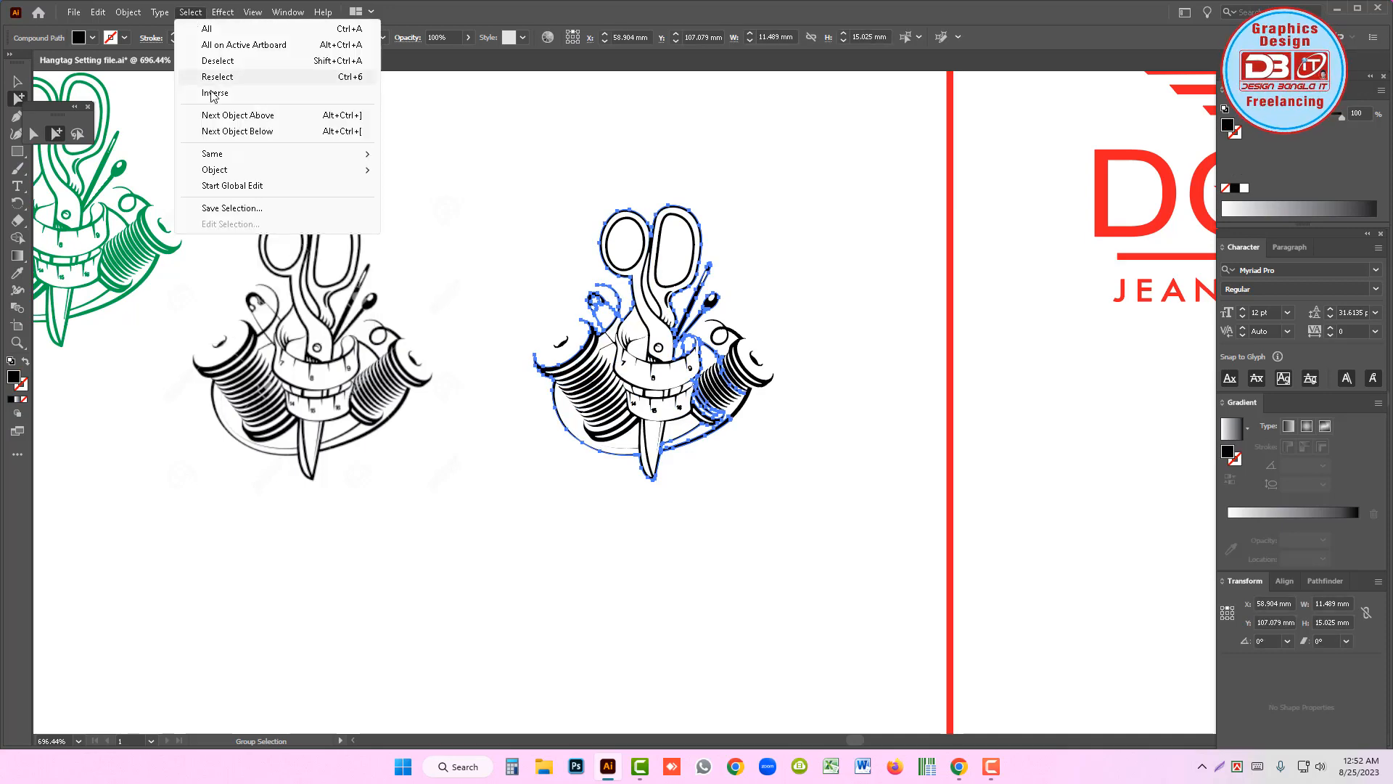
{"action": "mouse_move", "coordinate": [217, 154]}
{"action": "left_click", "coordinate": [420, 217]}
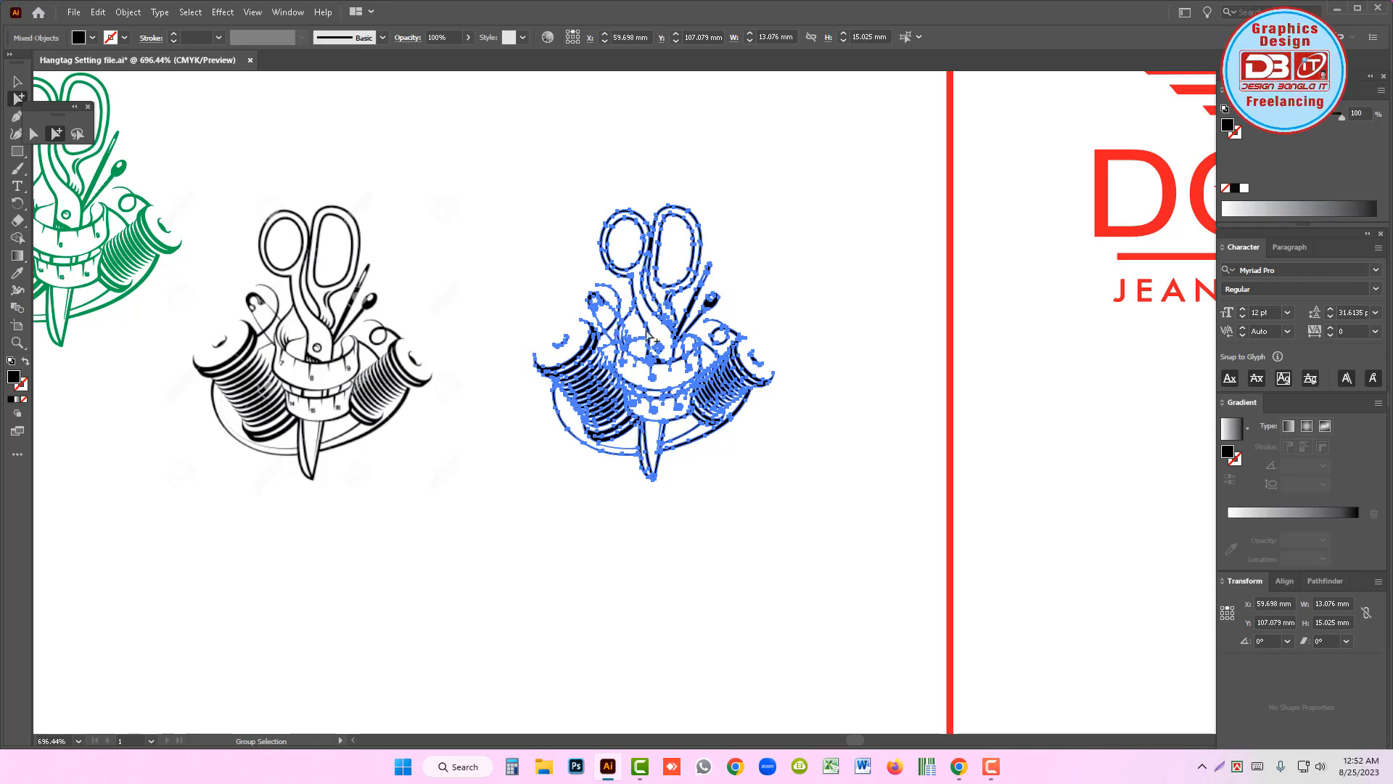
{"action": "key", "text": "Delete"}
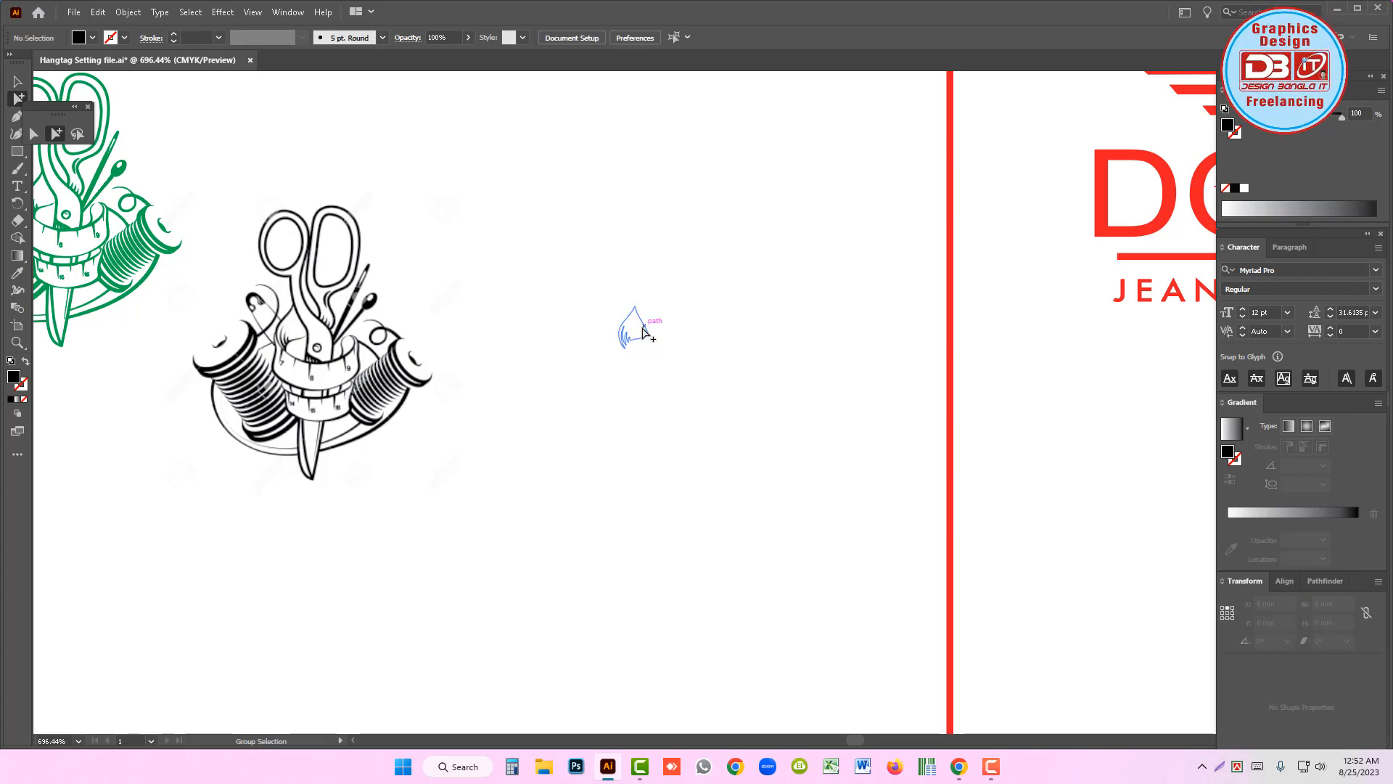
- Delete the leftover white shapes of the tracing and bring the black artwork back in its original place
{"action": "left_click_drag", "start_coordinate": [508, 216], "coordinate": [884, 617]}
{"action": "key", "text": "Delete"}
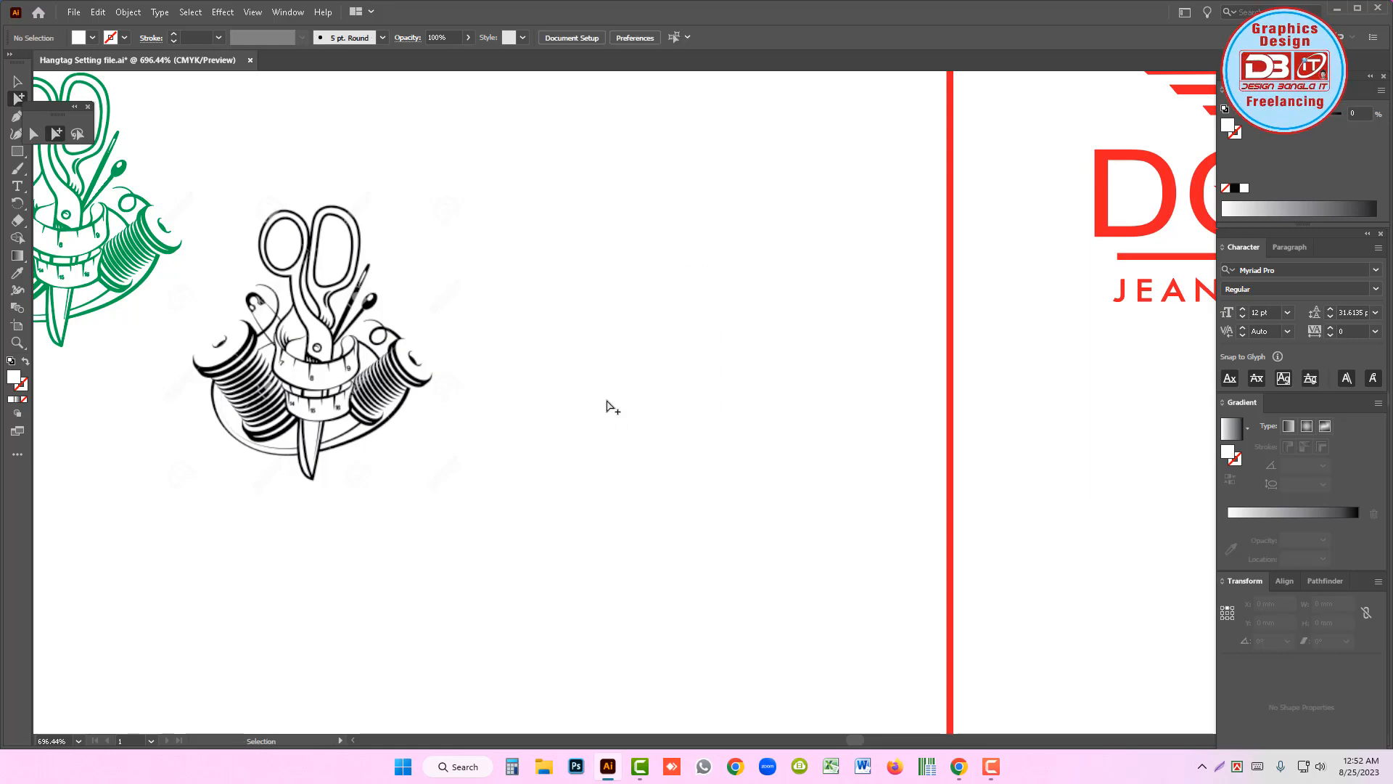
{"action": "key", "text": "ctrl+z"}
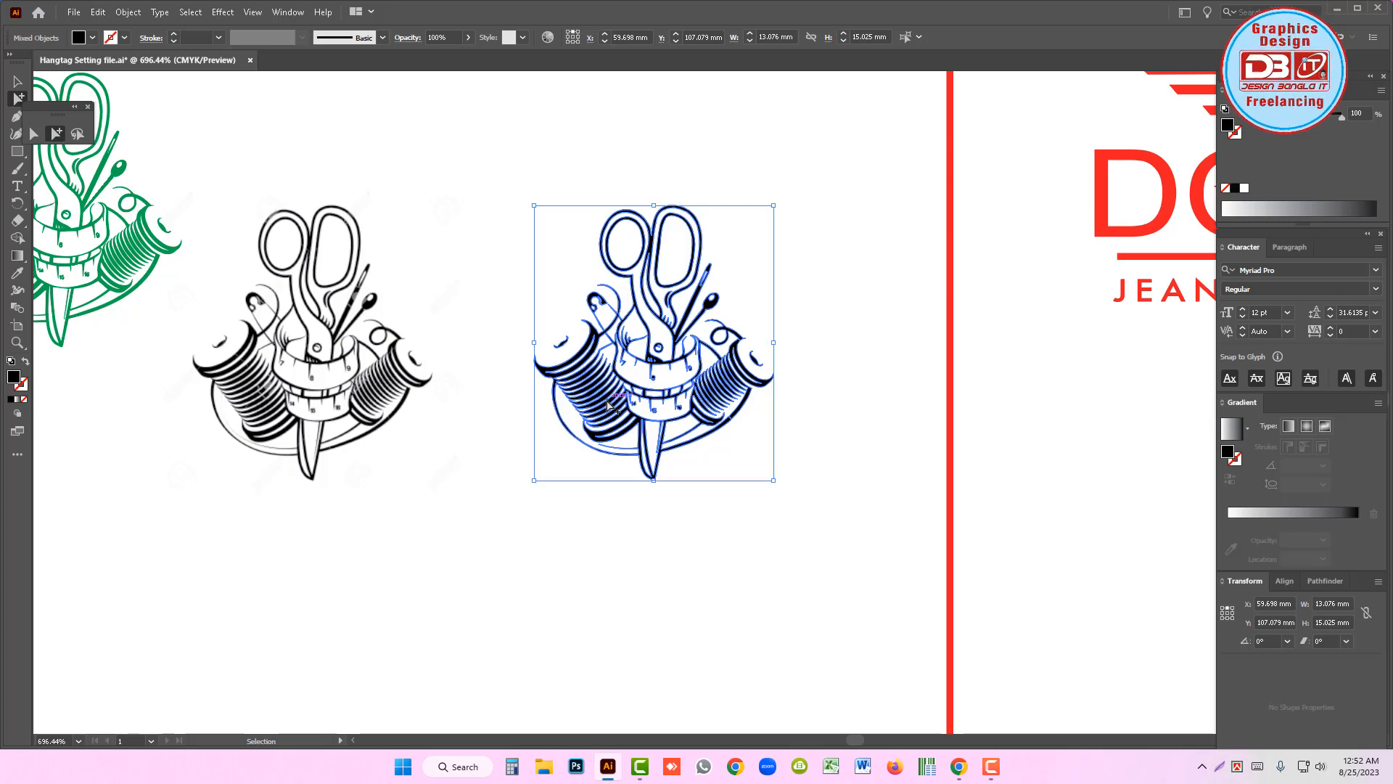
- Group the black traced paths and reposition the original image and the traced artwork side by side
{"action": "left_click", "coordinate": [418, 438]}
{"action": "left_click_drag", "start_coordinate": [418, 438], "coordinate": [479, 445]}
{"action": "left_click", "coordinate": [17, 81]}
{"action": "left_click", "coordinate": [679, 330]}
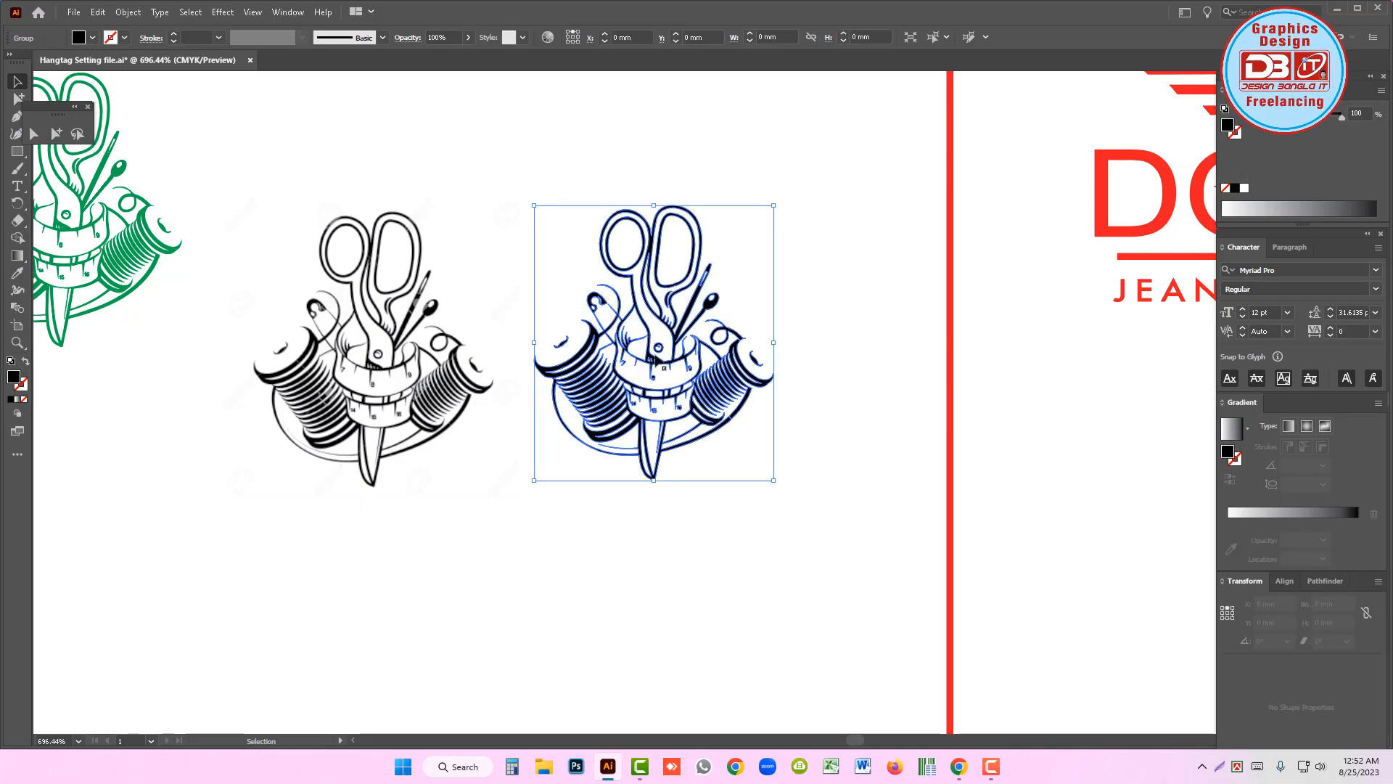
{"action": "left_click_drag", "start_coordinate": [715, 415], "coordinate": [743, 451]}
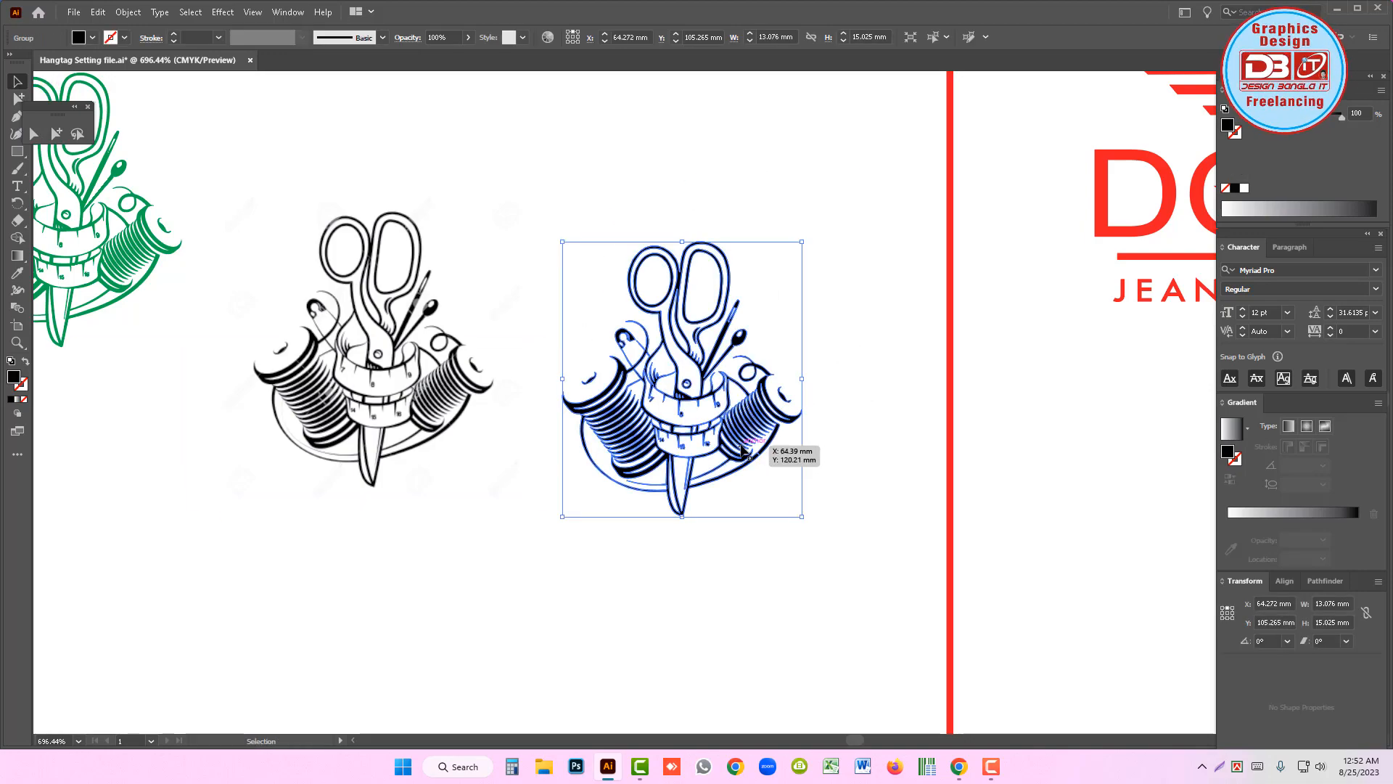
{"action": "scroll", "coordinate": [691, 406], "scroll_direction": "up", "scroll_amount": 5}
{"action": "left_click_drag", "start_coordinate": [616, 468], "coordinate": [439, 408]}
- Switch the colour sliders to CMYK and fill the traced artwork with blue at C 100, M 73, Y 0, K 0
{"action": "left_click", "coordinate": [666, 412], "text": "ctrl+alt"}
{"action": "left_click", "coordinate": [665, 411], "text": "ctrl+alt"}
{"action": "left_click", "coordinate": [665, 411], "text": "ctrl+alt"}
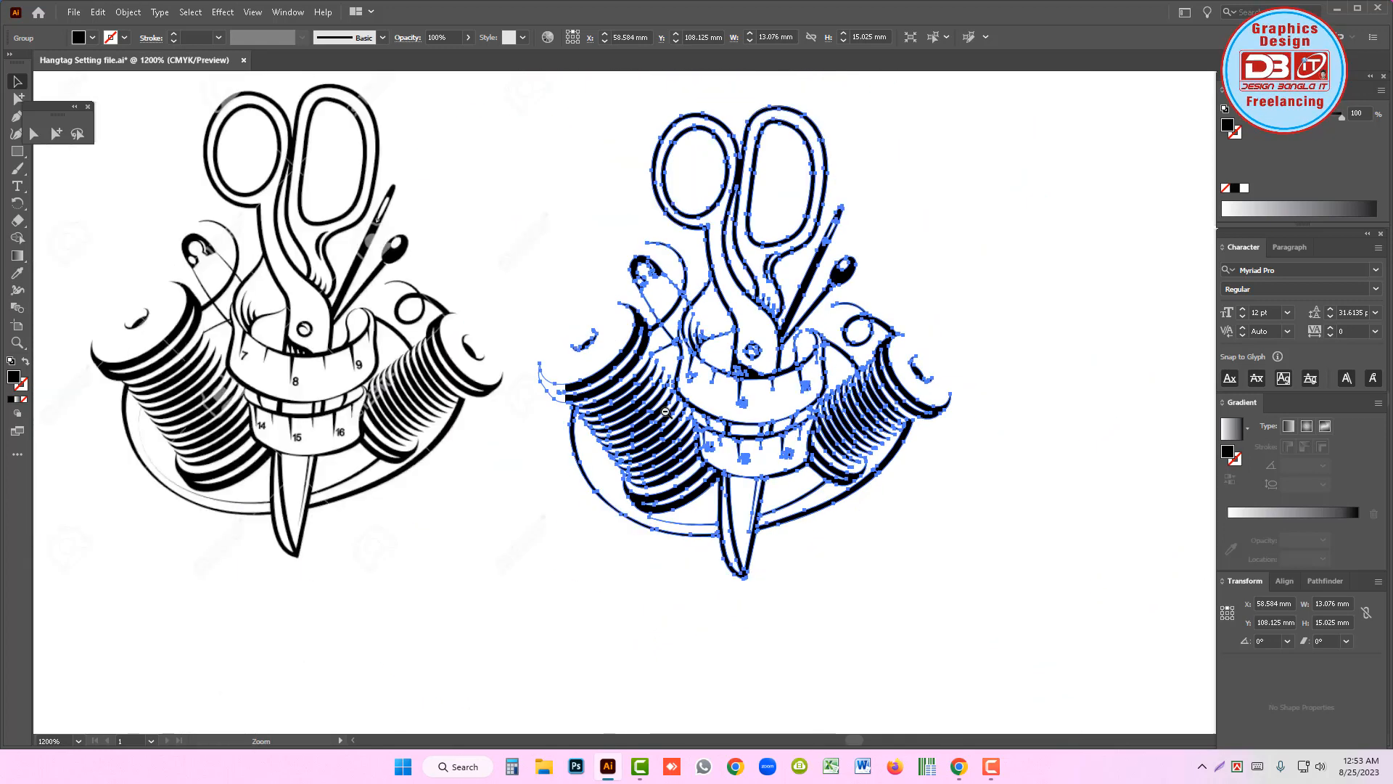
{"action": "left_click", "coordinate": [665, 412], "text": "ctrl+alt"}
{"action": "left_click", "coordinate": [1381, 90]}
{"action": "left_click", "coordinate": [1262, 166]}
{"action": "left_click_drag", "start_coordinate": [1340, 168], "coordinate": [1132, 172]}
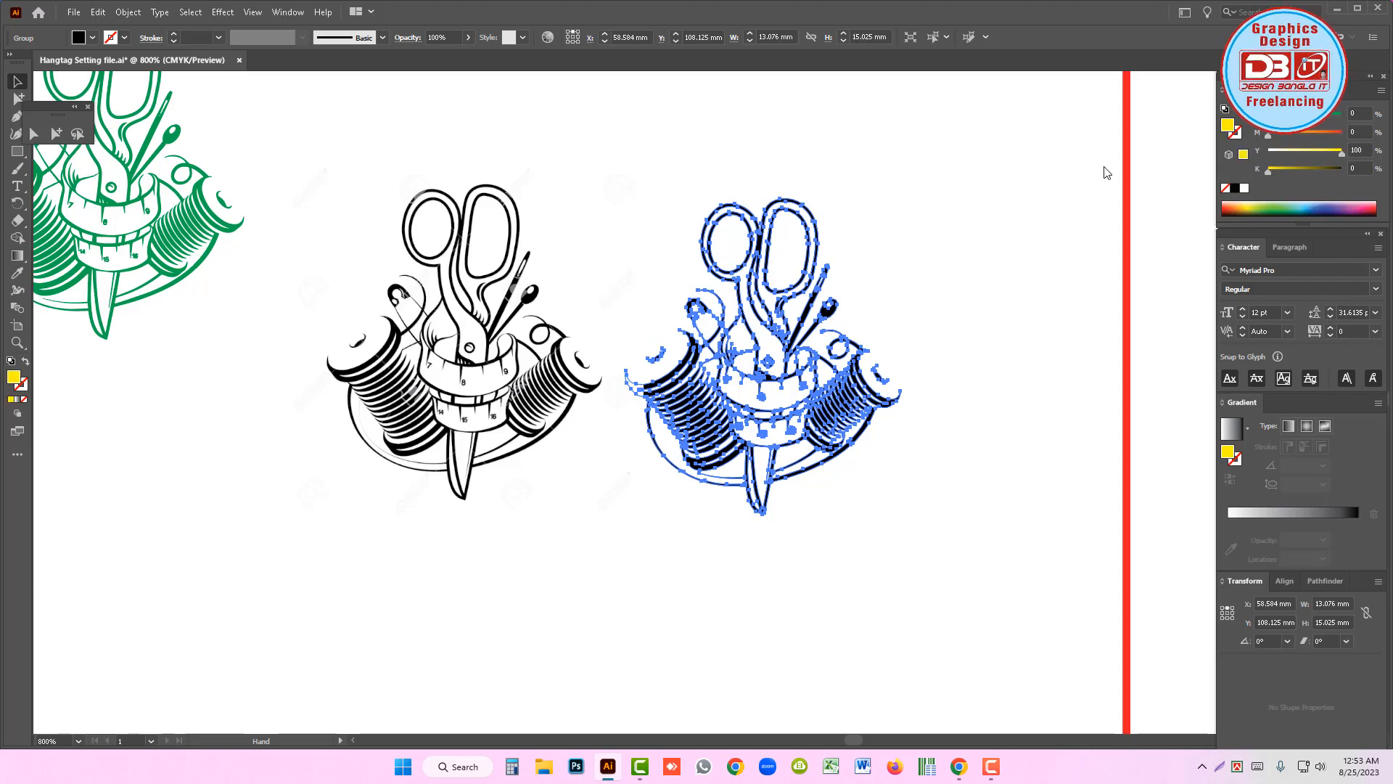
{"action": "left_click", "coordinate": [1321, 134]}
{"action": "left_click_drag", "start_coordinate": [1340, 151], "coordinate": [1141, 162]}
{"action": "left_click", "coordinate": [1340, 115]}
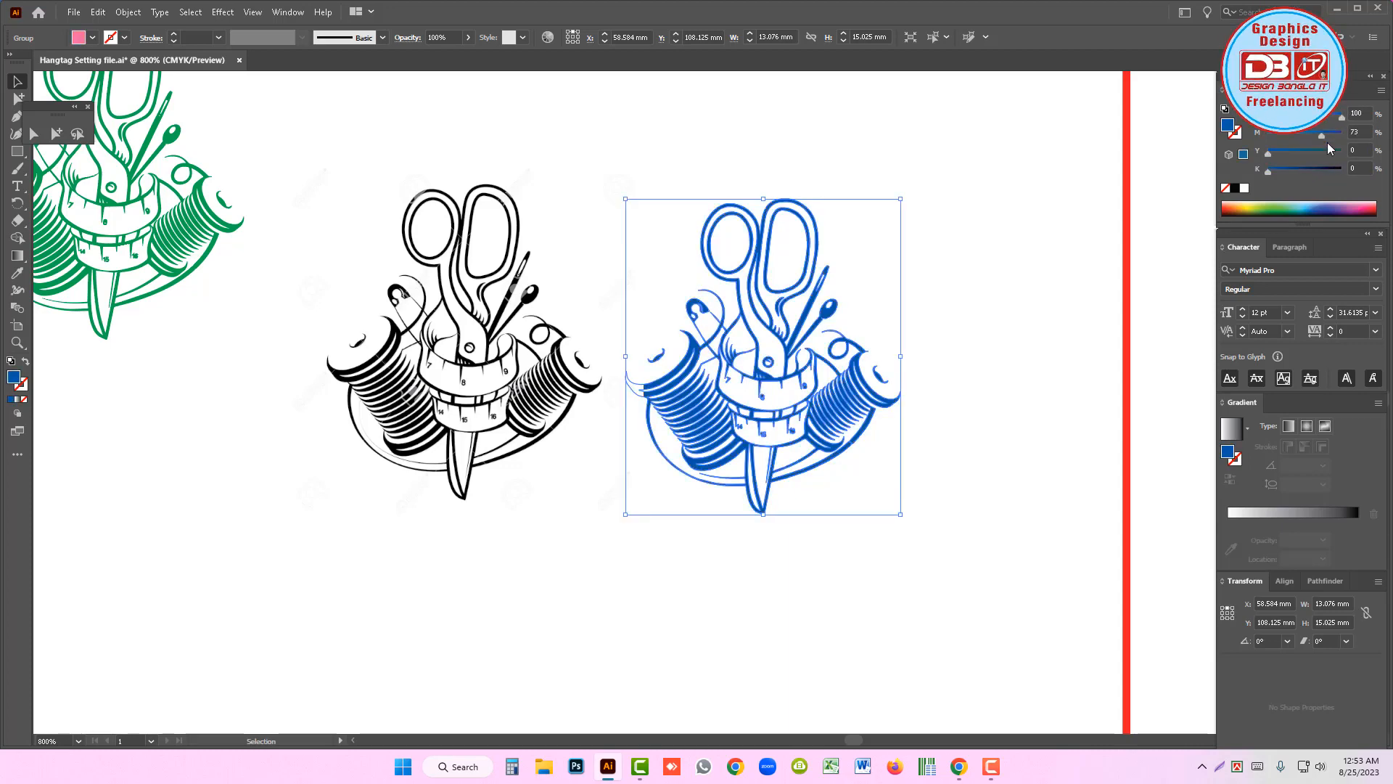
{"action": "left_click", "coordinate": [1060, 292]}
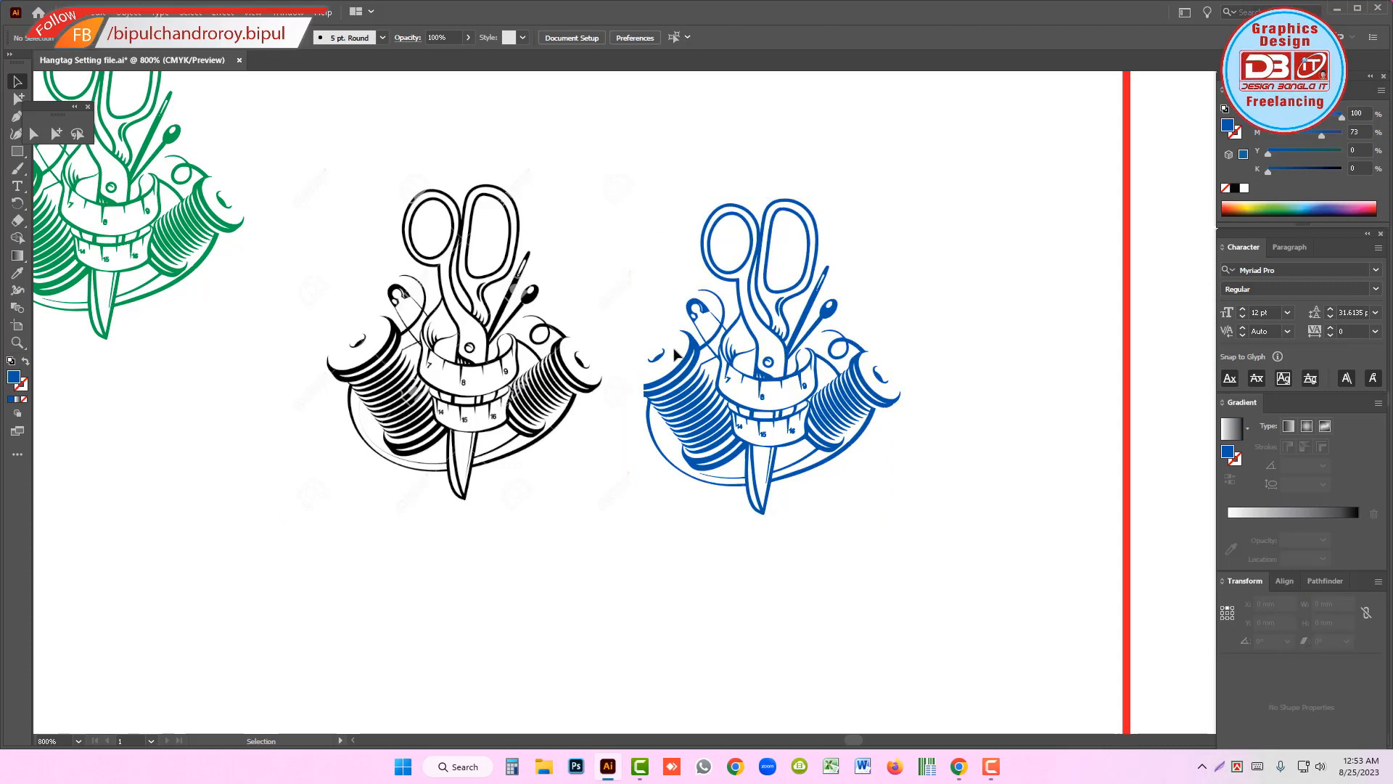
- Shift the original image away from the traced artwork and set the traced artwork's fill to C 100, M 0, Y 0, K 0
{"action": "left_click_drag", "start_coordinate": [514, 371], "coordinate": [473, 390]}
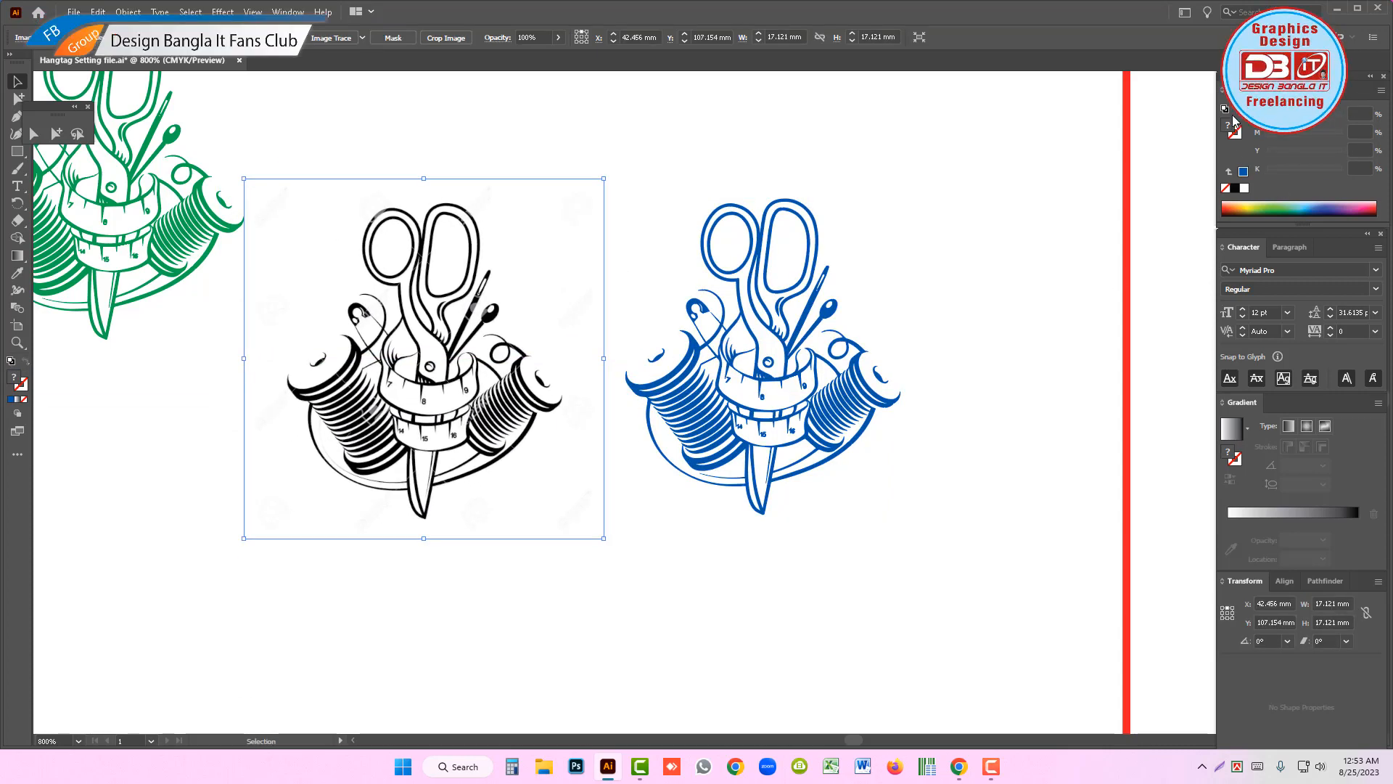
{"action": "left_click", "coordinate": [882, 402]}
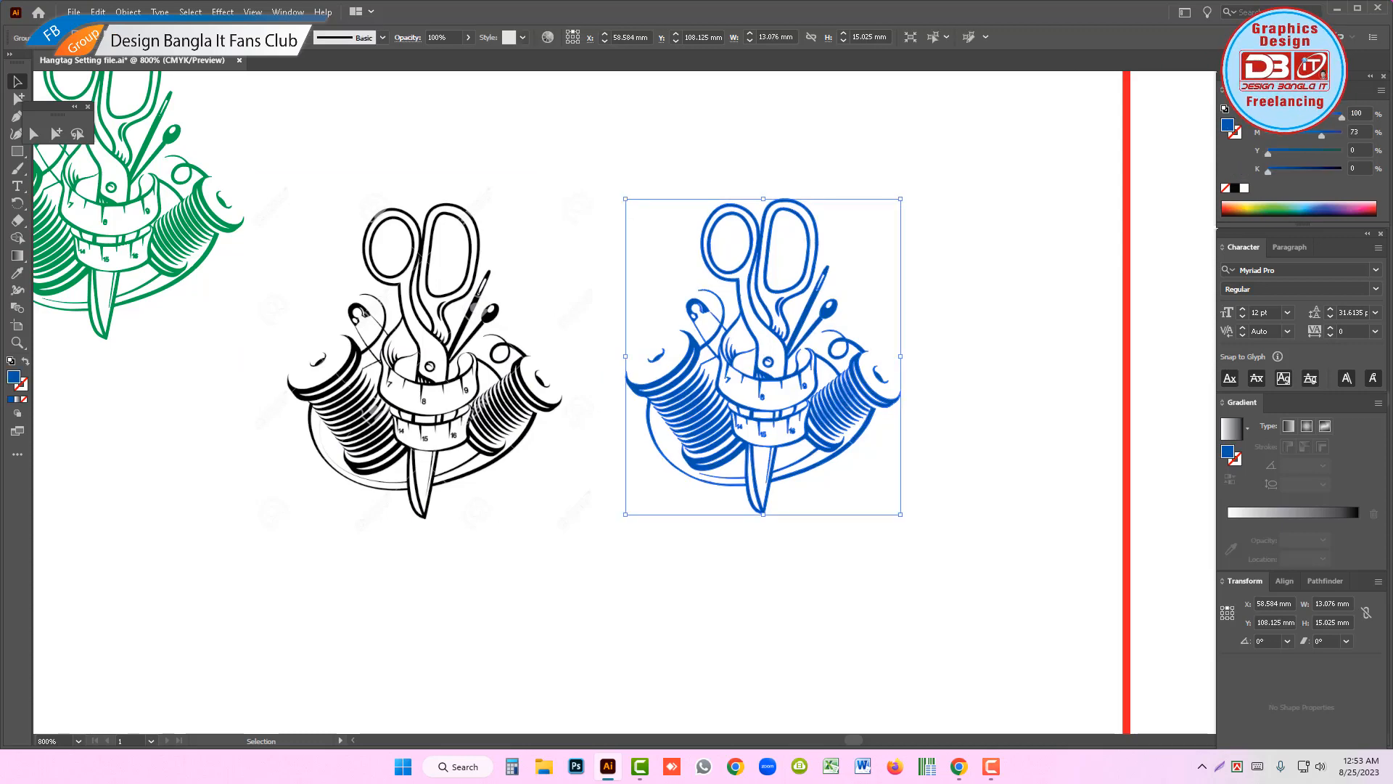
{"action": "left_click", "coordinate": [1297, 153]}
{"action": "left_click", "coordinate": [1340, 168]}
{"action": "left_click_drag", "start_coordinate": [1321, 135], "coordinate": [1193, 172]}
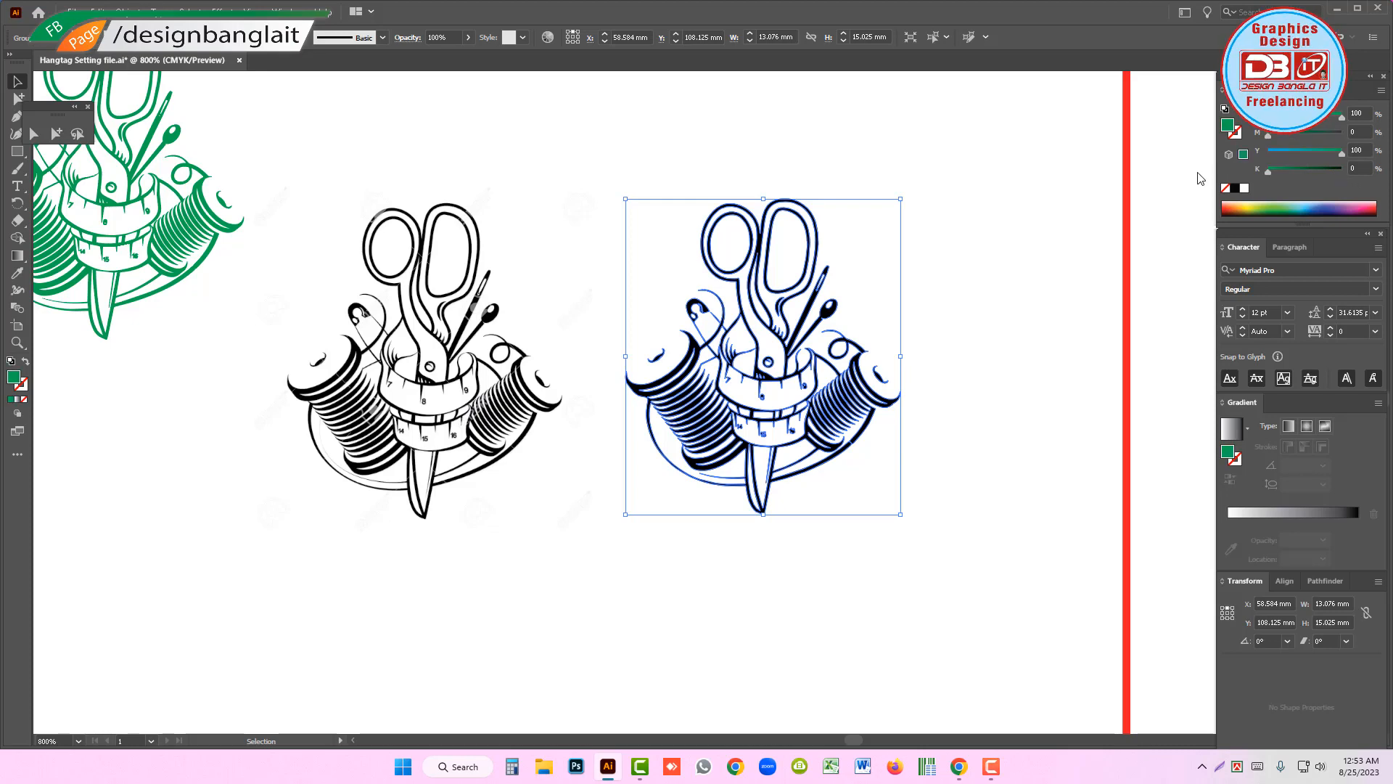
{"action": "left_click", "coordinate": [1317, 134]}
{"action": "left_click_drag", "start_coordinate": [1341, 152], "coordinate": [1184, 154]}
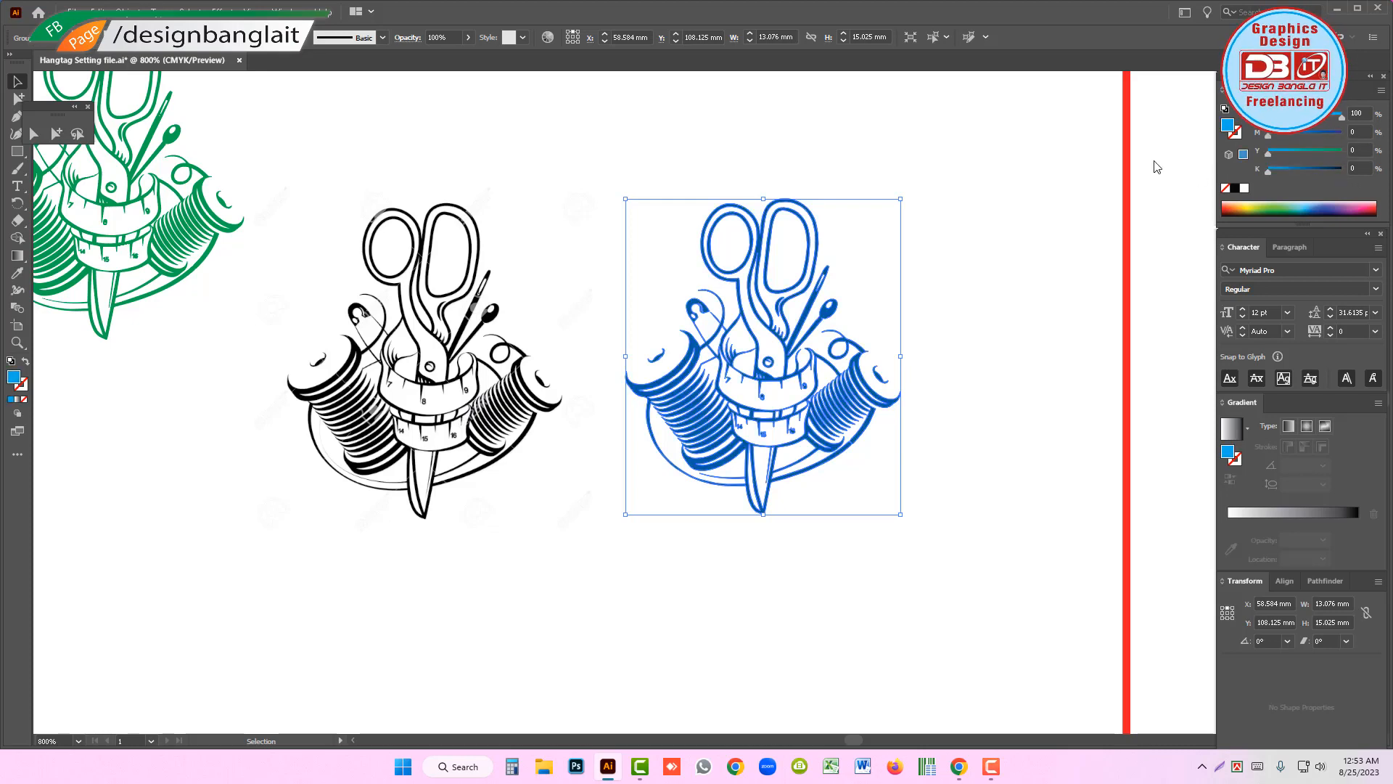
- Delete the cyan traced copy of the scissors artwork beside the black original image
{"action": "left_click", "coordinate": [1011, 314]}
{"action": "left_click", "coordinate": [963, 402], "text": "ctrl+alt"}
{"action": "left_click", "coordinate": [835, 402], "text": "ctrl+alt"}
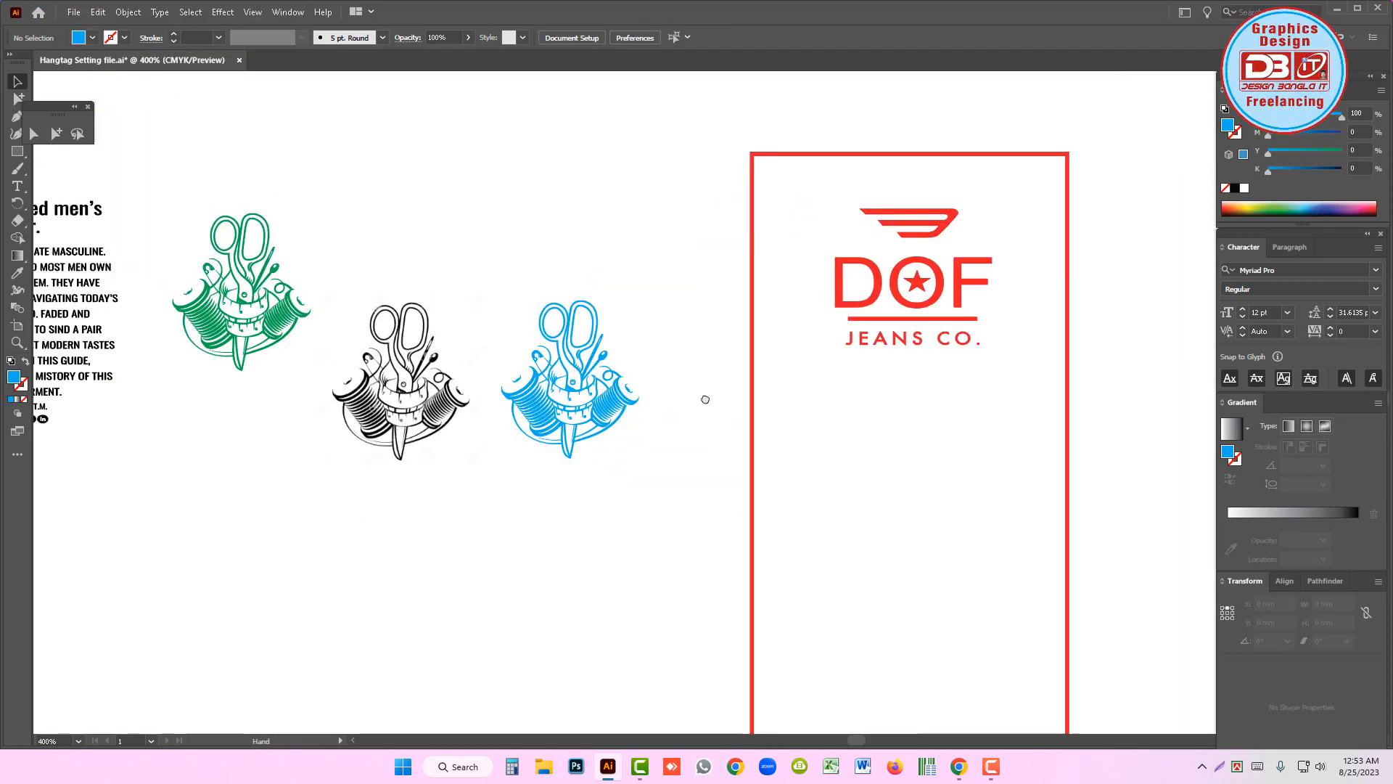
{"action": "left_click_drag", "start_coordinate": [641, 399], "coordinate": [732, 399]}
{"action": "left_click_drag", "start_coordinate": [589, 229], "coordinate": [721, 498]}
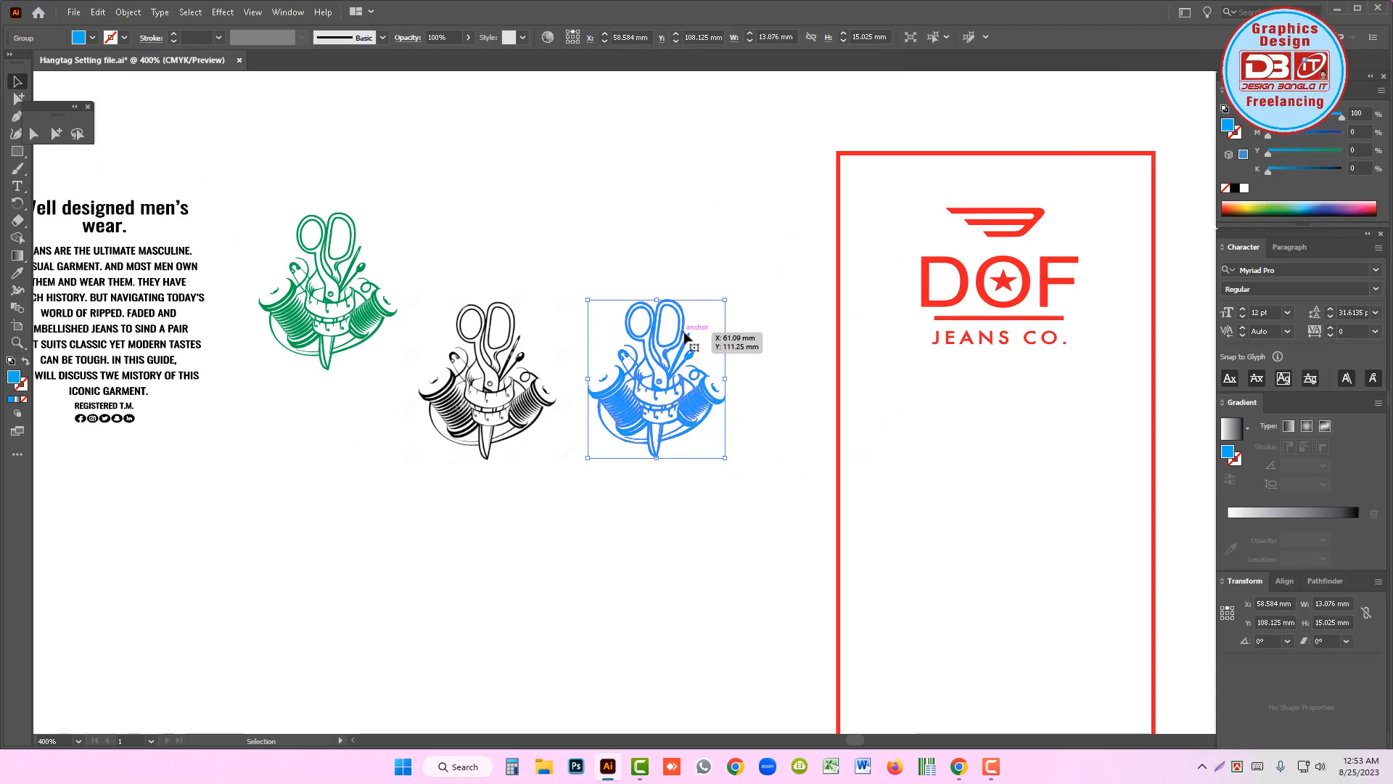
{"action": "key", "text": "Delete"}
- Move the black original image up, and place the green scissors artwork under the logo in the hangtag frame, enlarged to about 15.7 mm wide
{"action": "left_click_drag", "start_coordinate": [513, 369], "coordinate": [566, 232]}
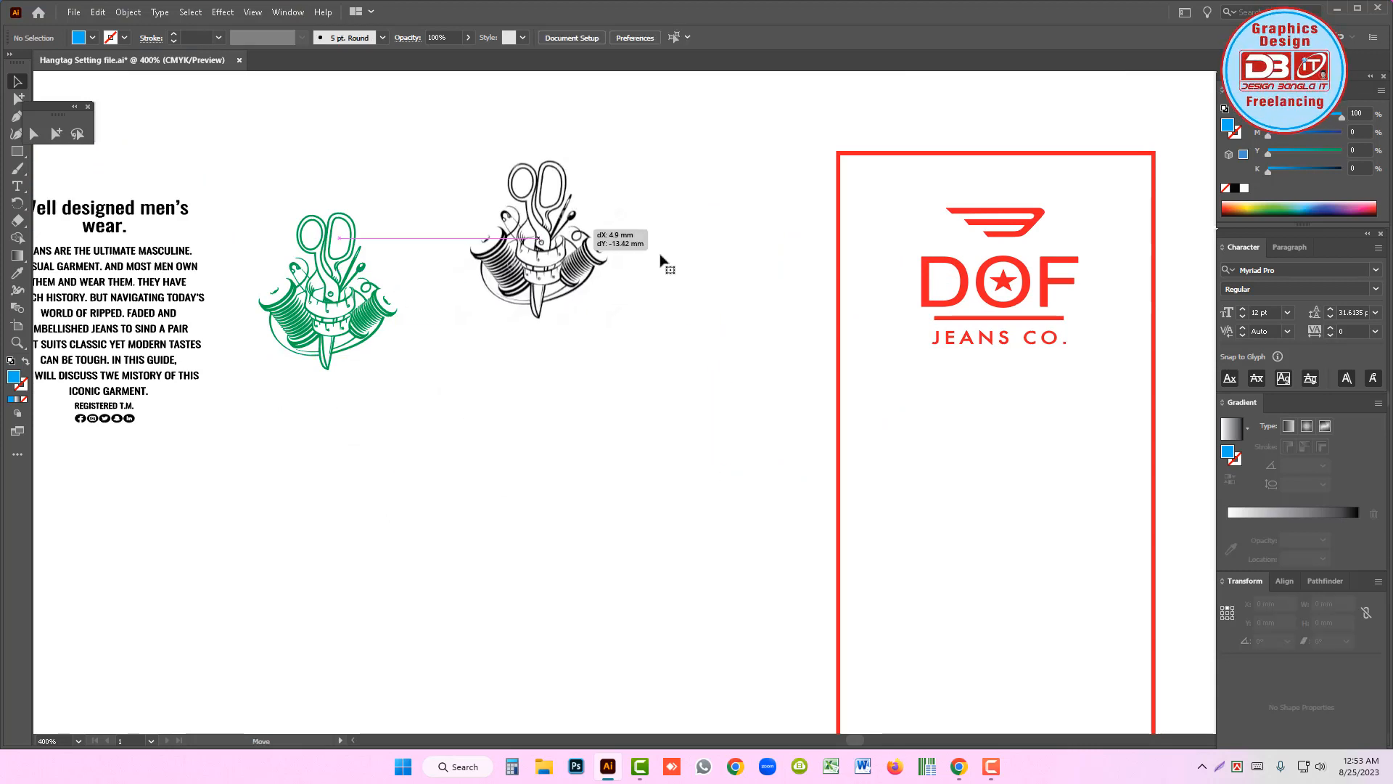
{"action": "left_click_drag", "start_coordinate": [338, 313], "coordinate": [1007, 495]}
{"action": "left_click_drag", "start_coordinate": [861, 554], "coordinate": [563, 513]}
{"action": "scroll", "coordinate": [591, 572], "scroll_direction": "up", "scroll_amount": 1}
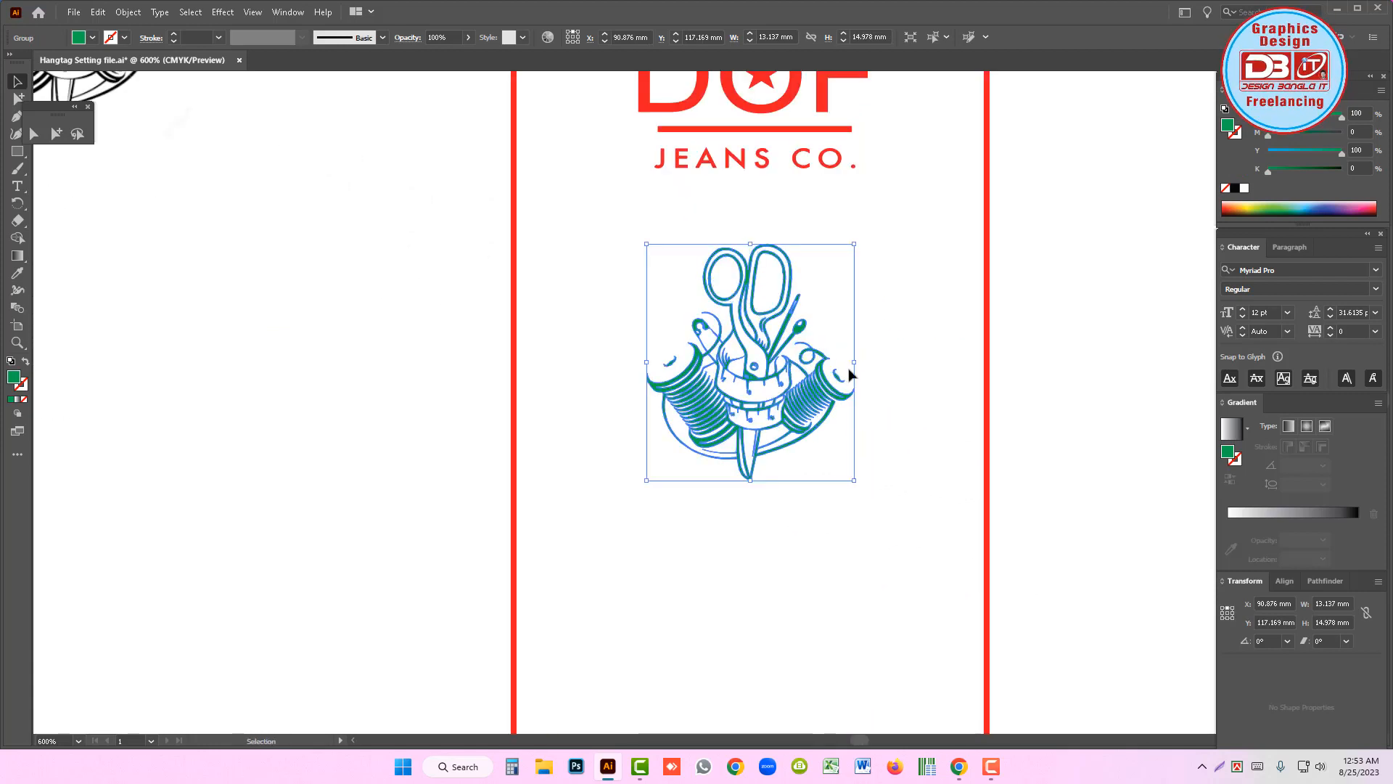
{"action": "left_click_drag", "start_coordinate": [853, 361], "coordinate": [879, 367]}
{"action": "left_click_drag", "start_coordinate": [799, 405], "coordinate": [816, 403]}
- Place the text block under the scissors artwork and scale both down to fit inside the hangtag frame, the text about 15.5 mm wide
{"action": "scroll", "coordinate": [723, 422], "scroll_direction": "down", "scroll_amount": 3}
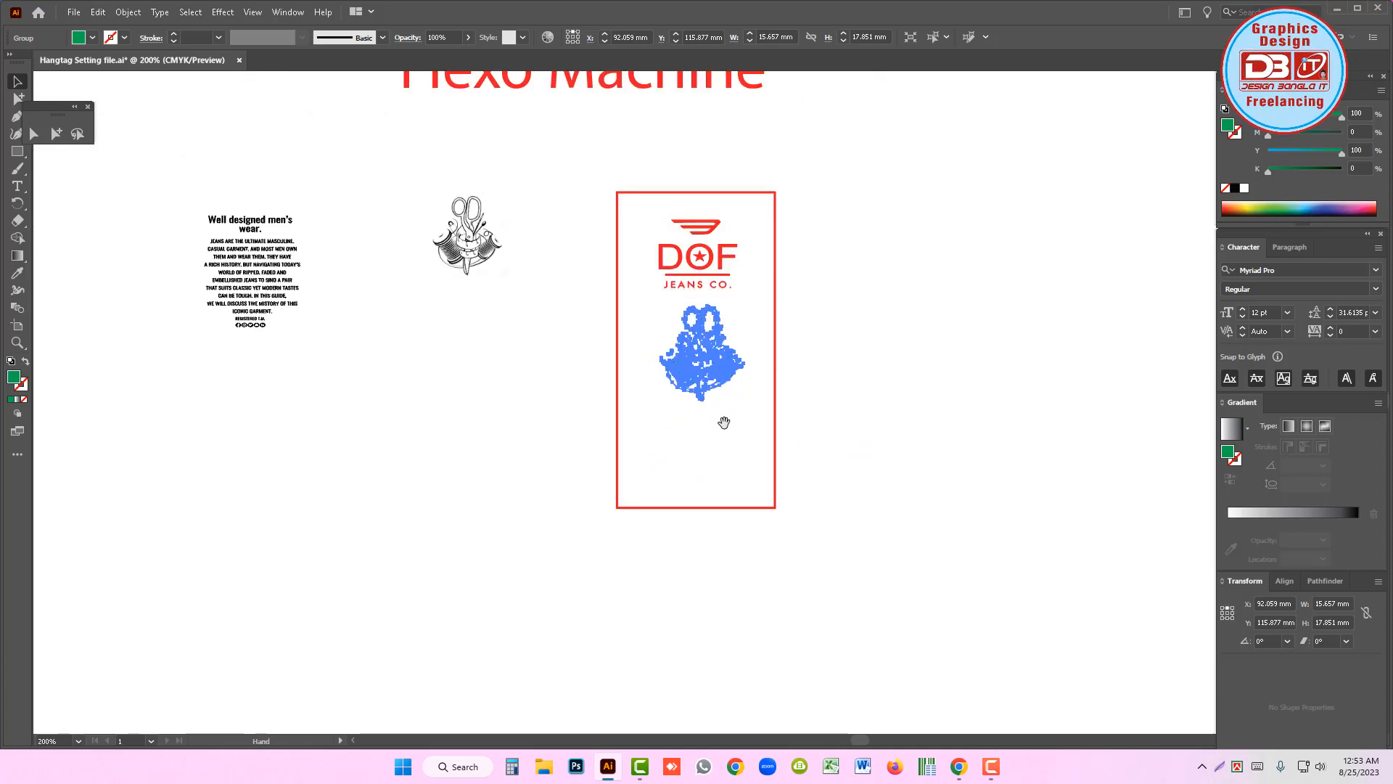
{"action": "left_click_drag", "start_coordinate": [244, 267], "coordinate": [733, 444]}
{"action": "scroll", "coordinate": [734, 444], "scroll_direction": "up", "scroll_amount": 5}
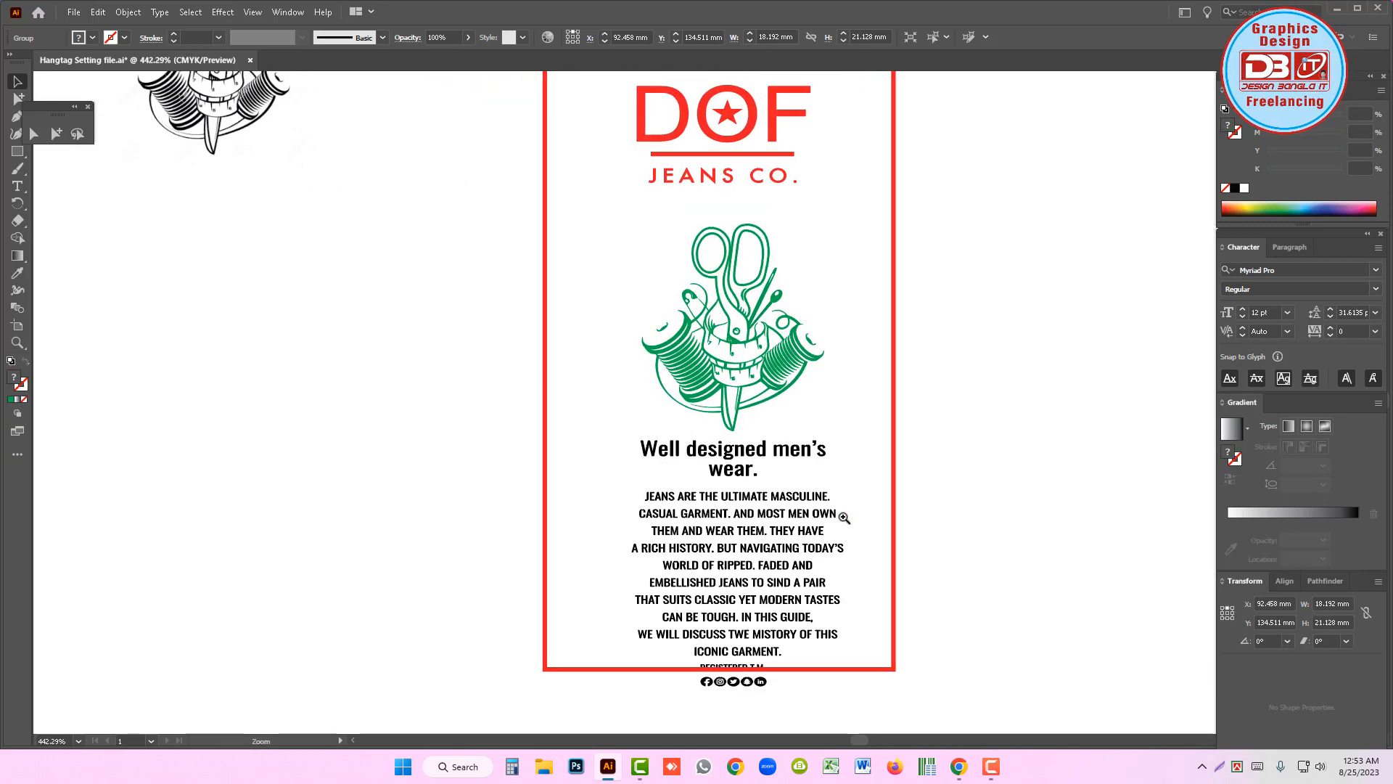
{"action": "left_click_drag", "start_coordinate": [742, 366], "coordinate": [737, 351]}
{"action": "left_click_drag", "start_coordinate": [742, 452], "coordinate": [741, 436]}
{"action": "left_click_drag", "start_coordinate": [844, 545], "coordinate": [756, 516]}
{"action": "left_click", "coordinate": [804, 334]}
{"action": "left_click_drag", "start_coordinate": [817, 317], "coordinate": [748, 319]}
{"action": "left_click_drag", "start_coordinate": [737, 453], "coordinate": [734, 431]}
{"action": "left_click_drag", "start_coordinate": [738, 487], "coordinate": [820, 517]}
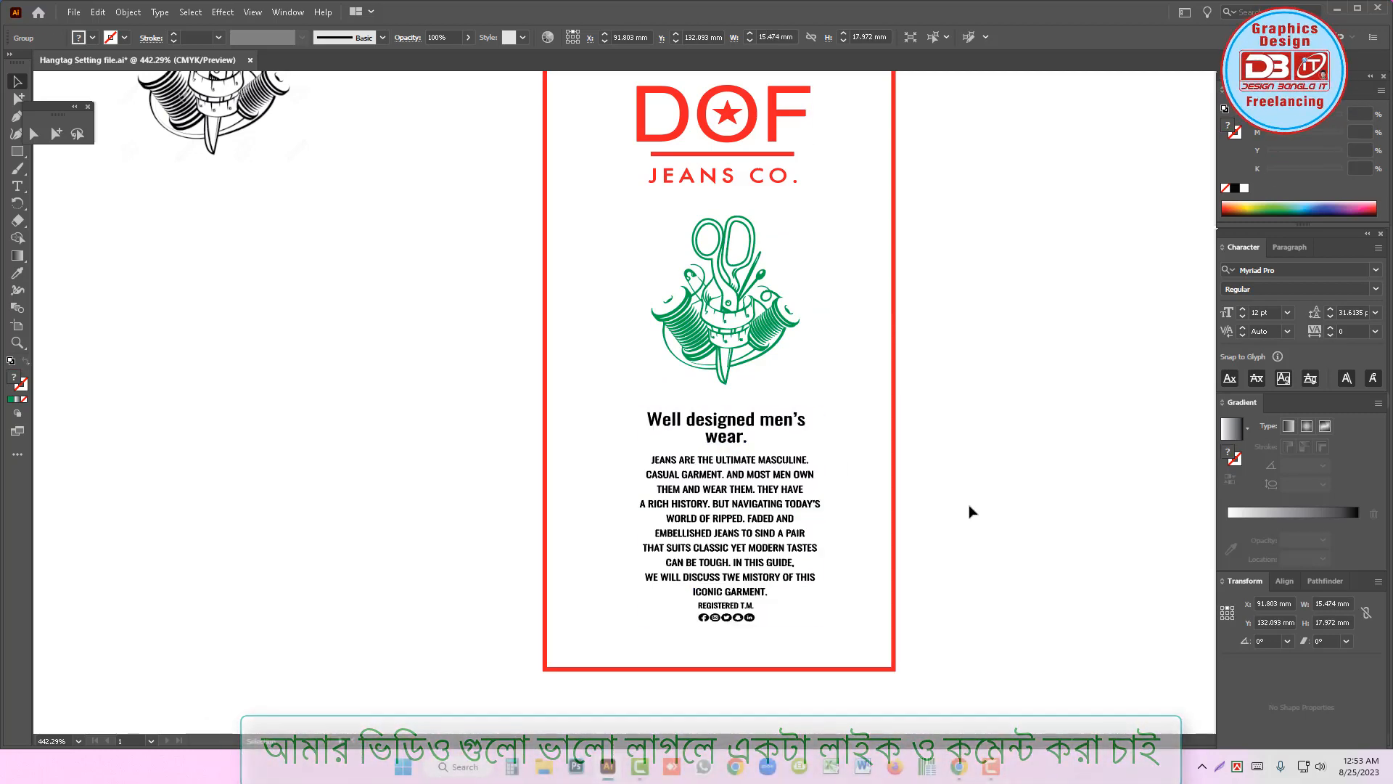
- Distribute the logo, scissors artwork and text block vertically by their bottom edges and align their horizontal centres
{"action": "left_click", "coordinate": [977, 512]}
{"action": "key", "text": "ctrl+minus"}
{"action": "left_click_drag", "start_coordinate": [830, 414], "coordinate": [824, 498]}
{"action": "key", "text": "ctrl+minus"}
{"action": "left_click_drag", "start_coordinate": [738, 462], "coordinate": [735, 434]}
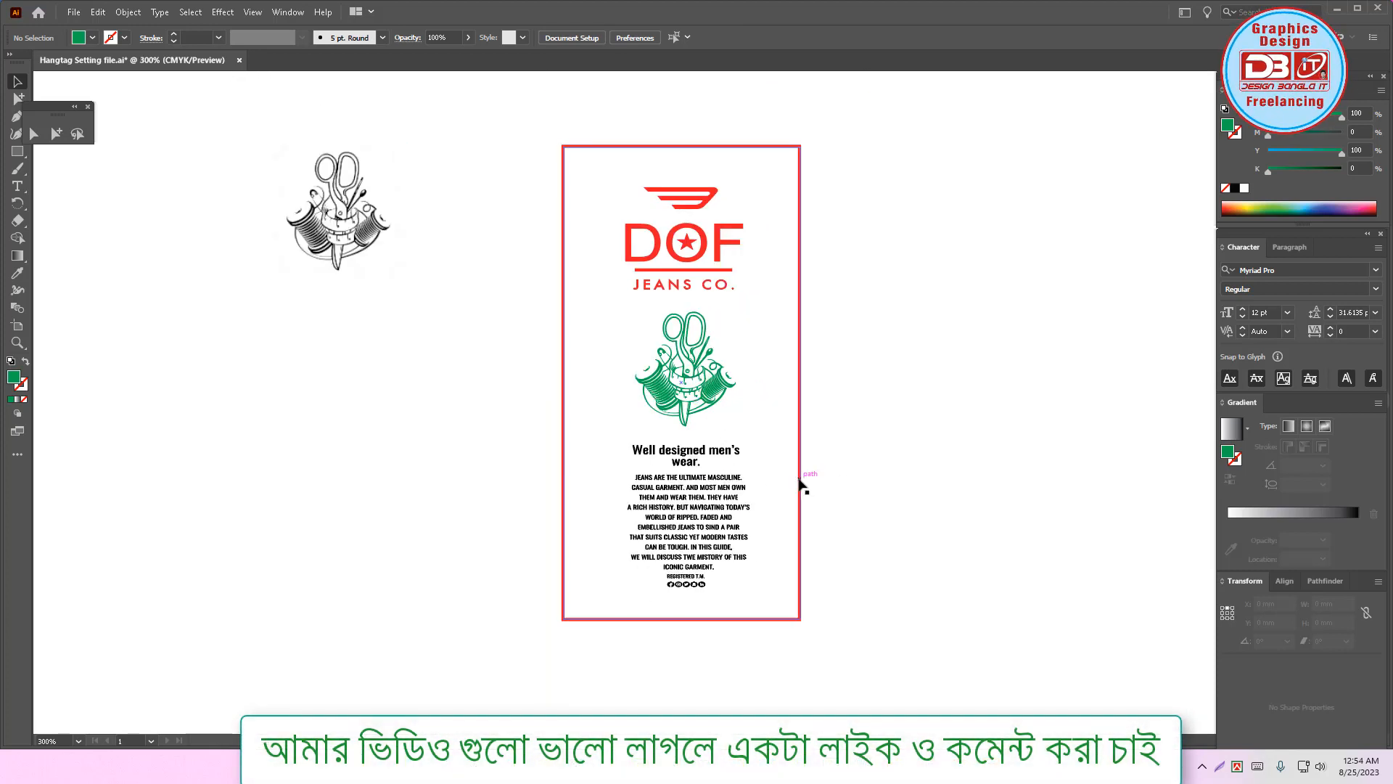
{"action": "left_click", "coordinate": [681, 408]}
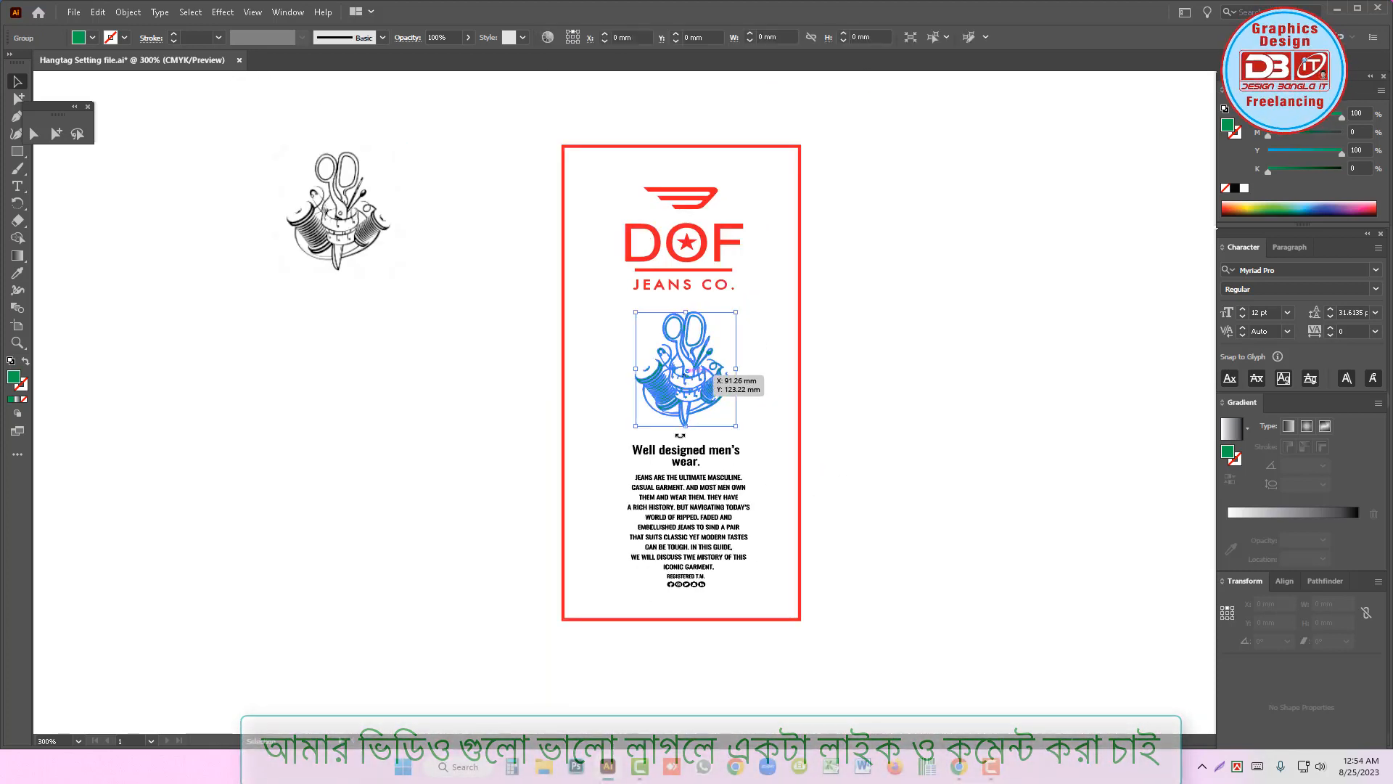
{"action": "left_click", "coordinate": [682, 475], "text": "shift"}
{"action": "left_click", "coordinate": [702, 259], "text": "shift"}
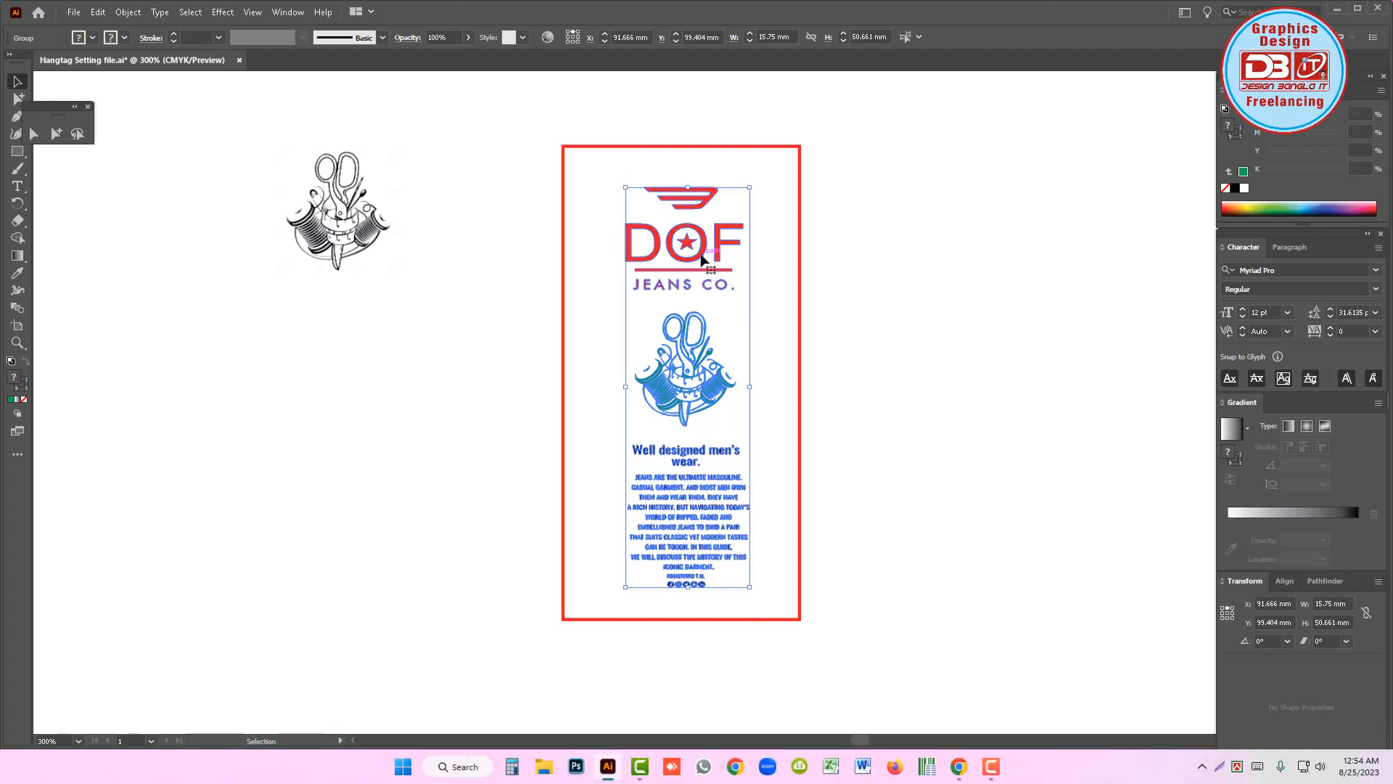
{"action": "left_click", "coordinate": [1283, 582]}
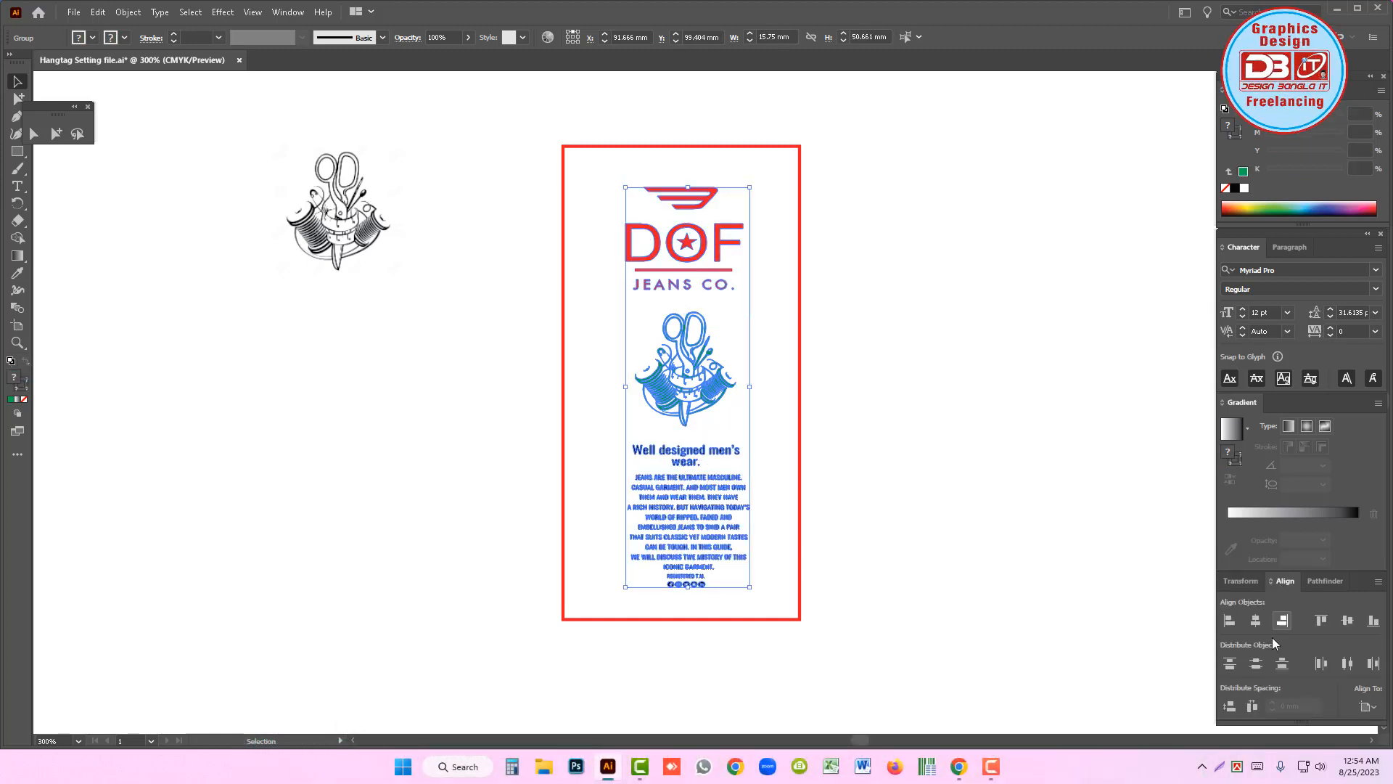
{"action": "left_click", "coordinate": [1284, 666]}
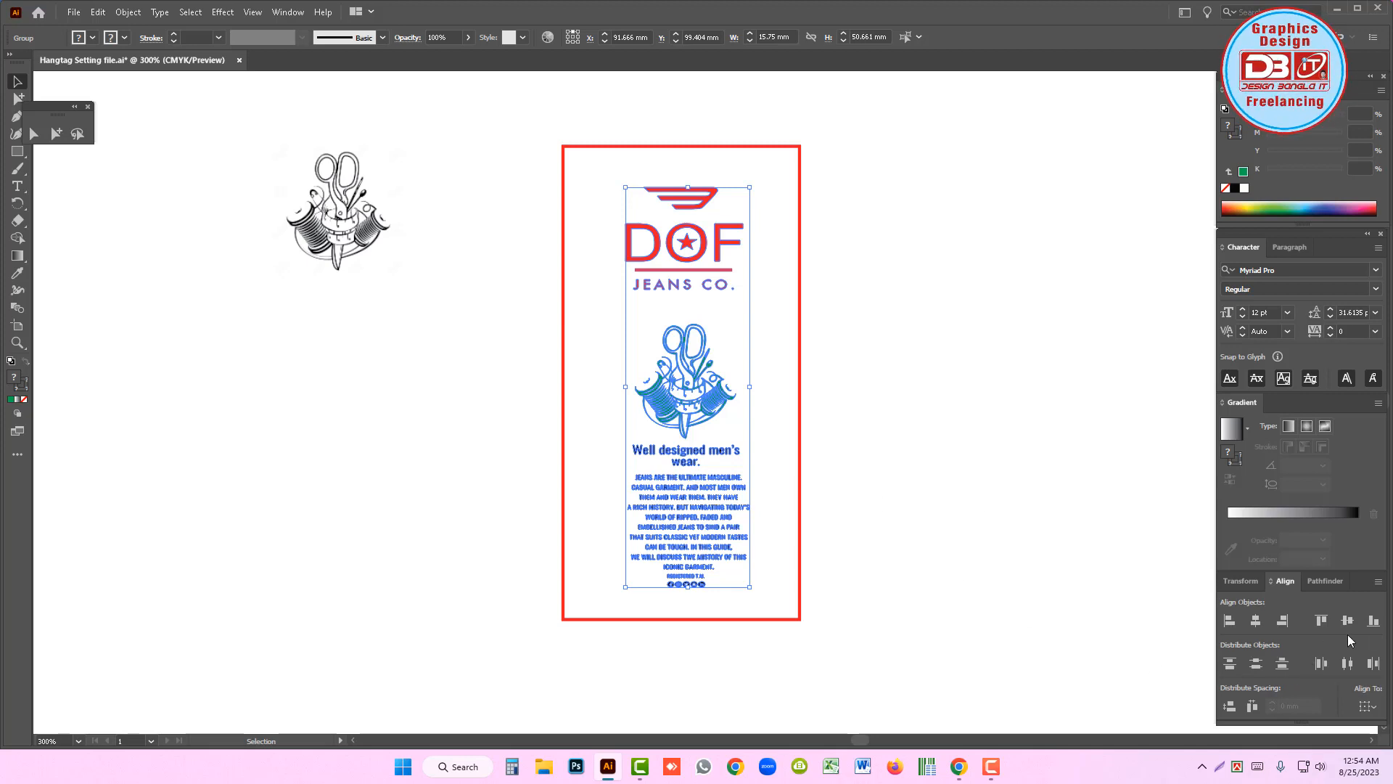
{"action": "left_click", "coordinate": [1321, 664]}
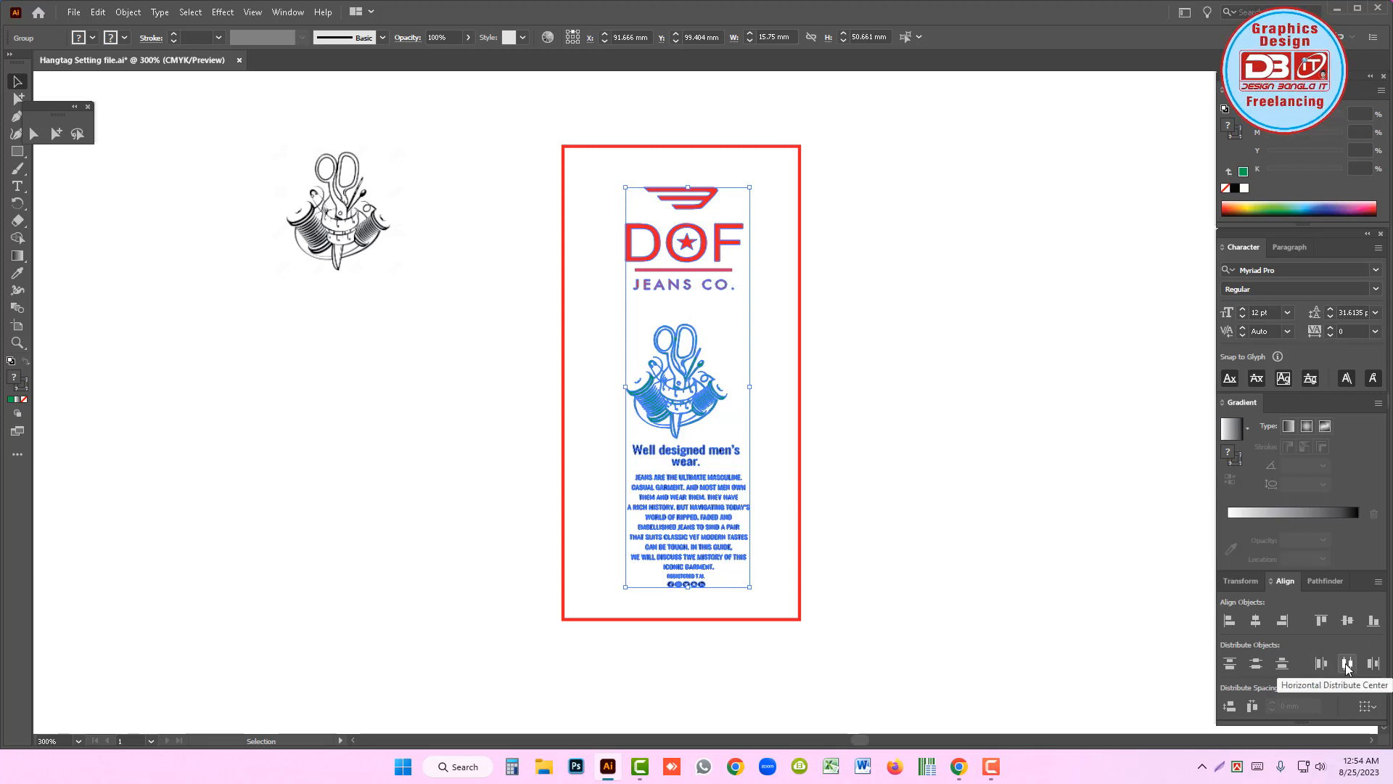
{"action": "left_click", "coordinate": [1346, 663]}
{"action": "left_click", "coordinate": [1261, 623]}
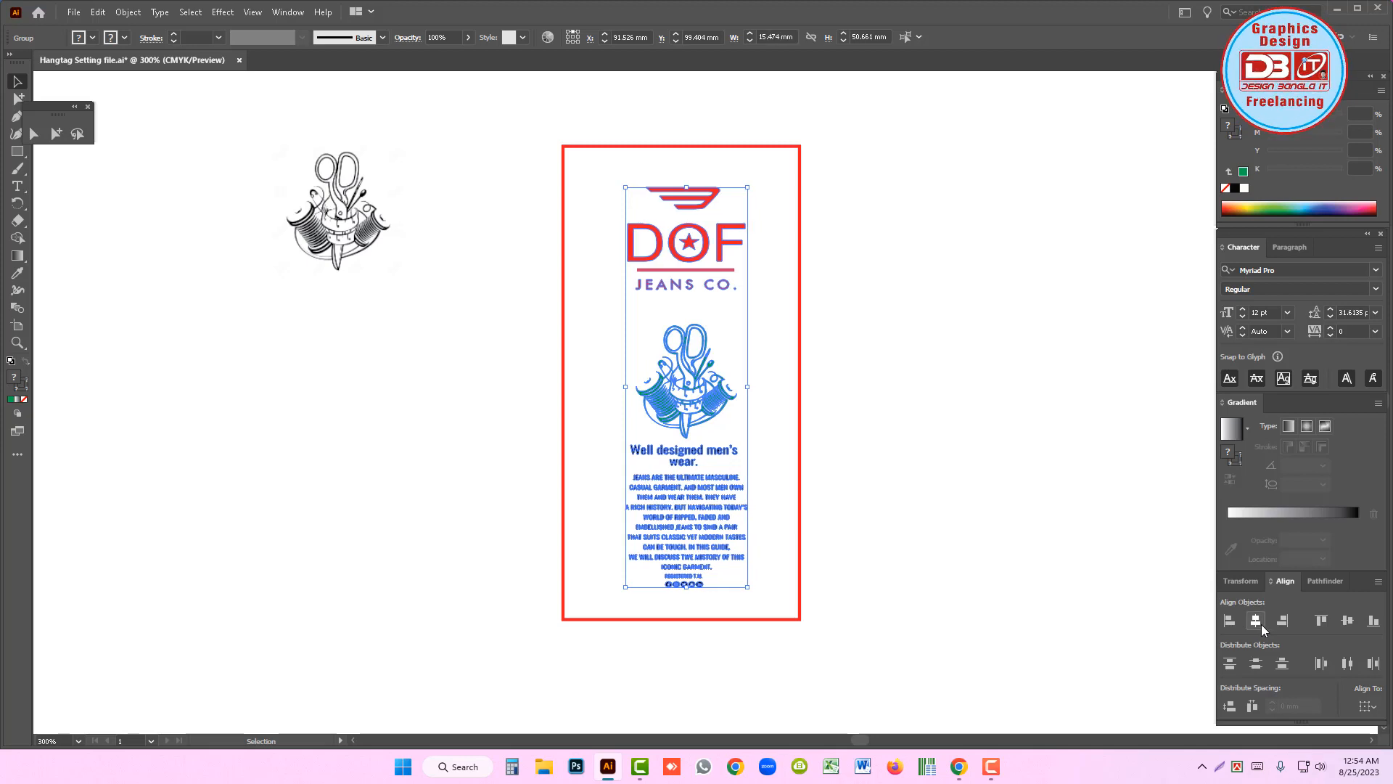
- Shift the scissors artwork slightly up towards the logo and group it with the logo and text block
{"action": "left_click", "coordinate": [871, 439]}
{"action": "left_click_drag", "start_coordinate": [689, 381], "coordinate": [688, 370]}
{"action": "left_click", "coordinate": [688, 247], "text": "shift"}
{"action": "left_click", "coordinate": [681, 493], "text": "shift"}
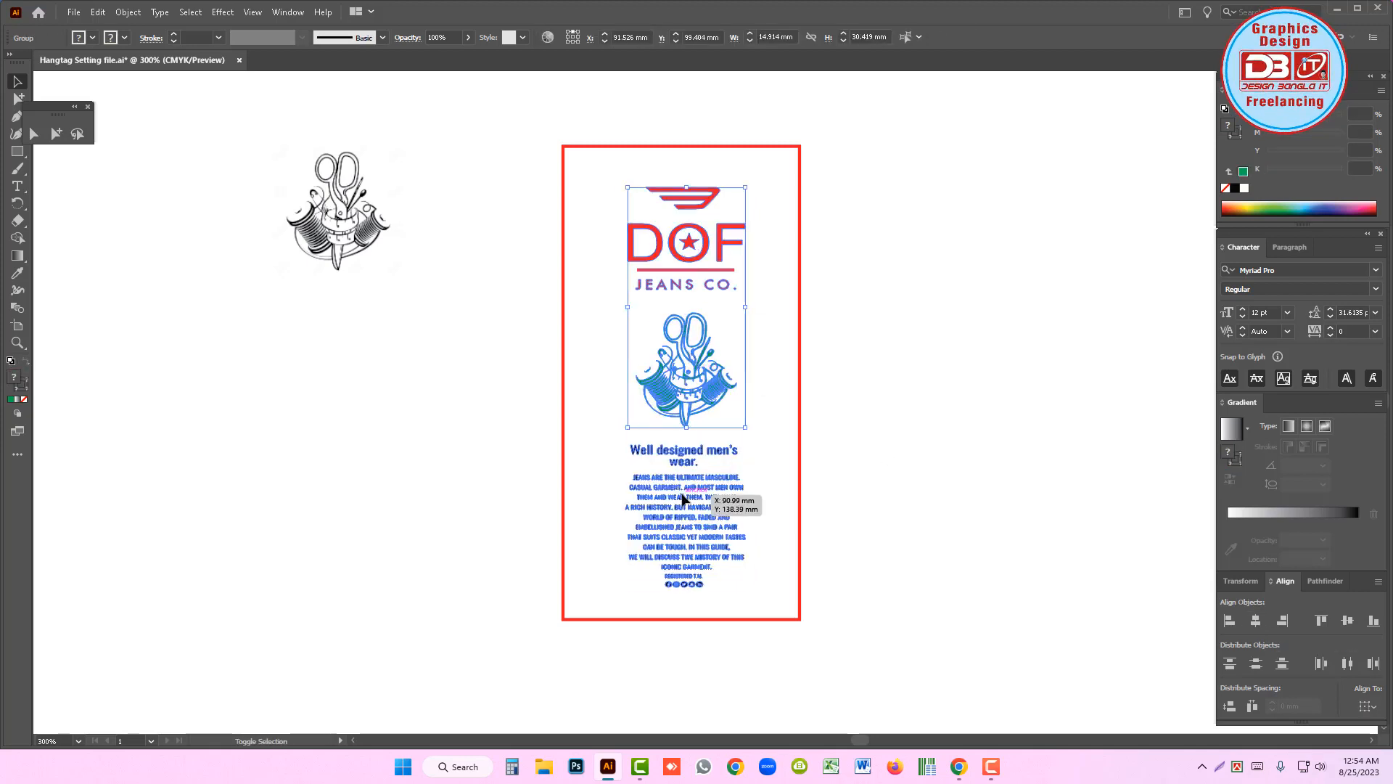
{"action": "key", "text": "v"}
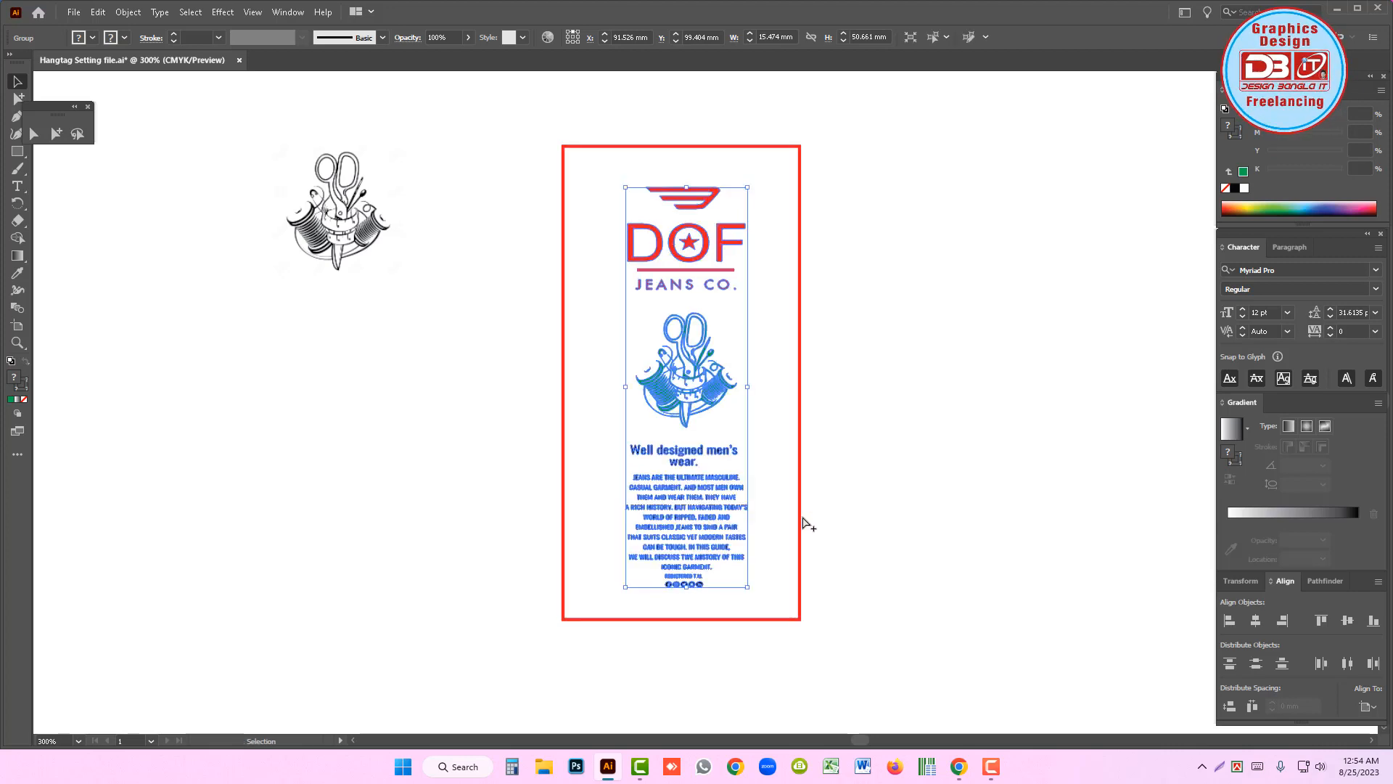
{"action": "left_click", "coordinate": [832, 448]}
- Convert the red 30 x 60 mm hangtag frame into guides
{"action": "left_click", "coordinate": [800, 446]}
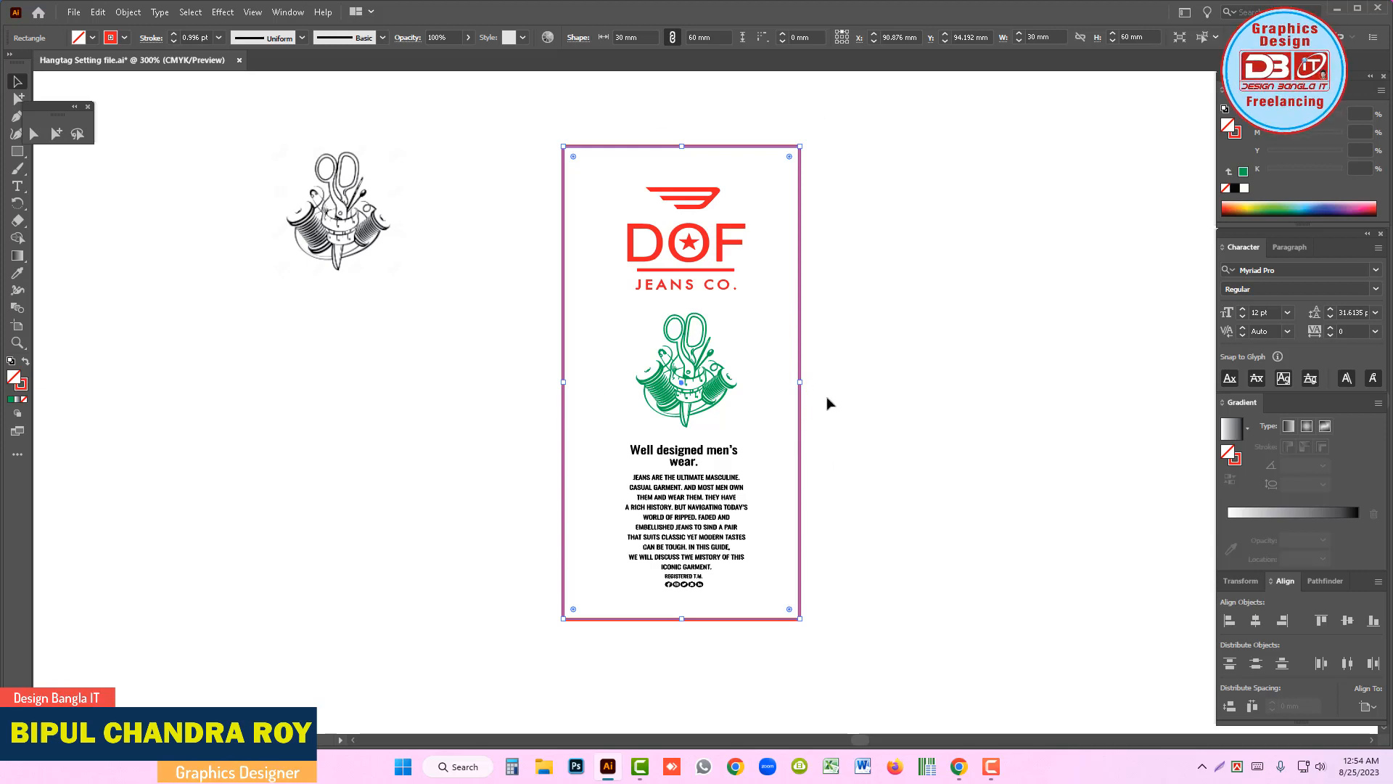
{"action": "left_click", "coordinate": [1253, 584]}
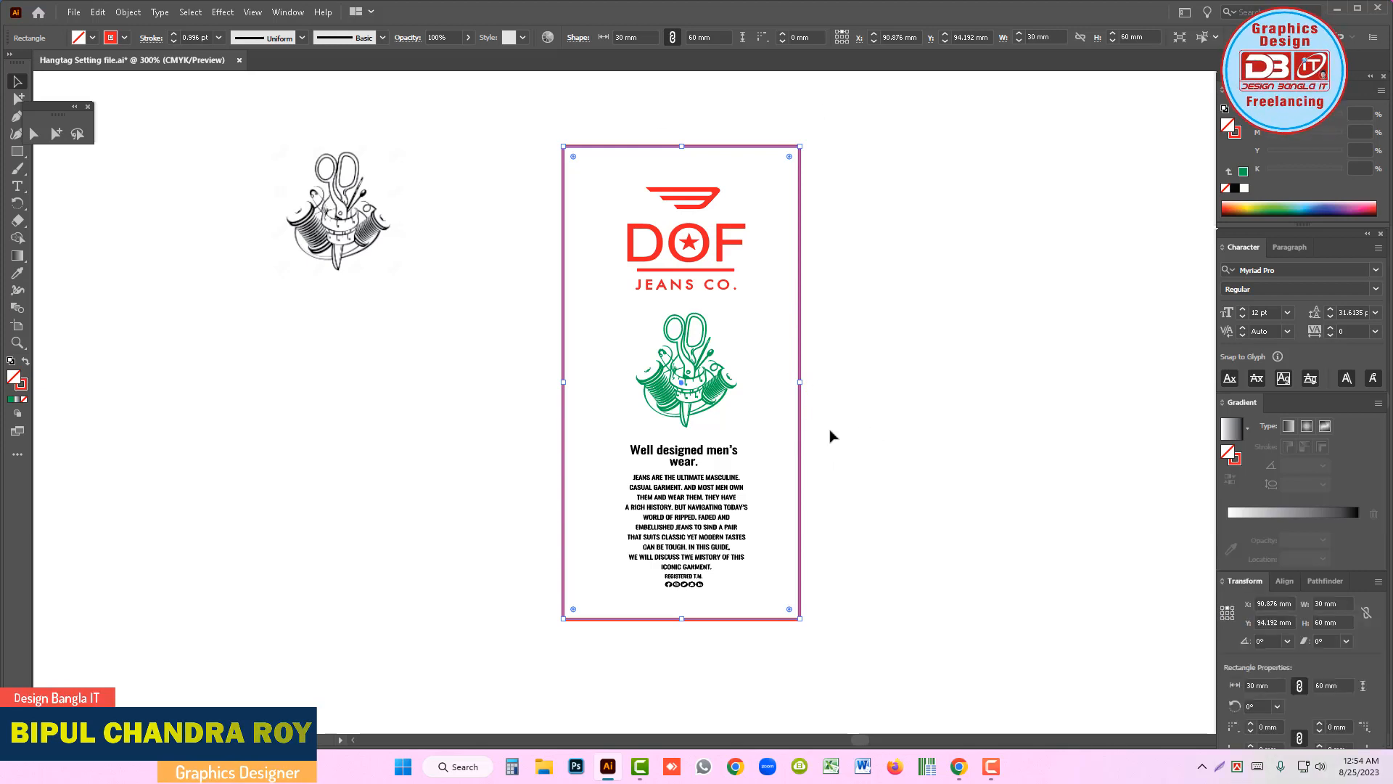
{"action": "right_click", "coordinate": [784, 320]}
{"action": "left_click", "coordinate": [850, 552]}
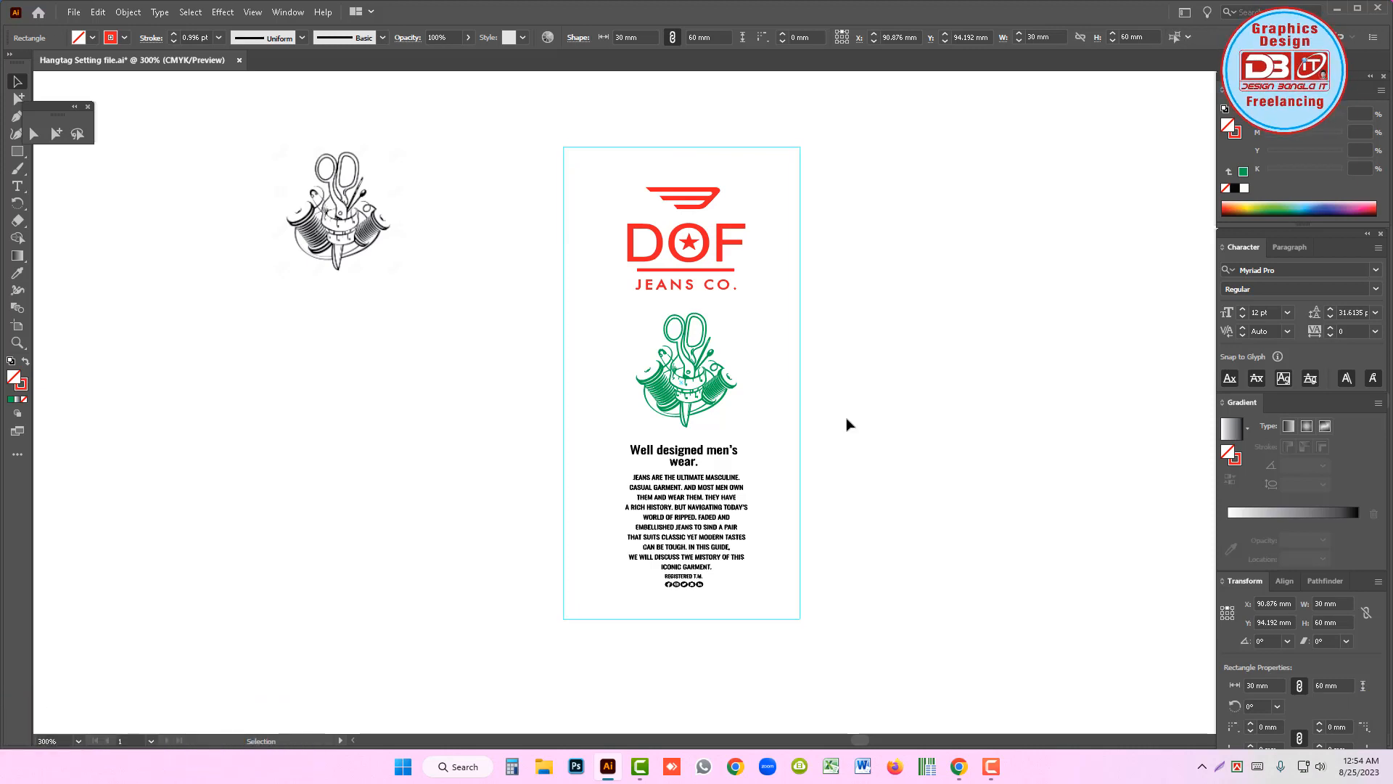
- Group the hangtag artwork with its guide frame and move the group to X 96.2 mm, Y 97.52 mm
{"action": "left_click_drag", "start_coordinate": [861, 656], "coordinate": [569, 130]}
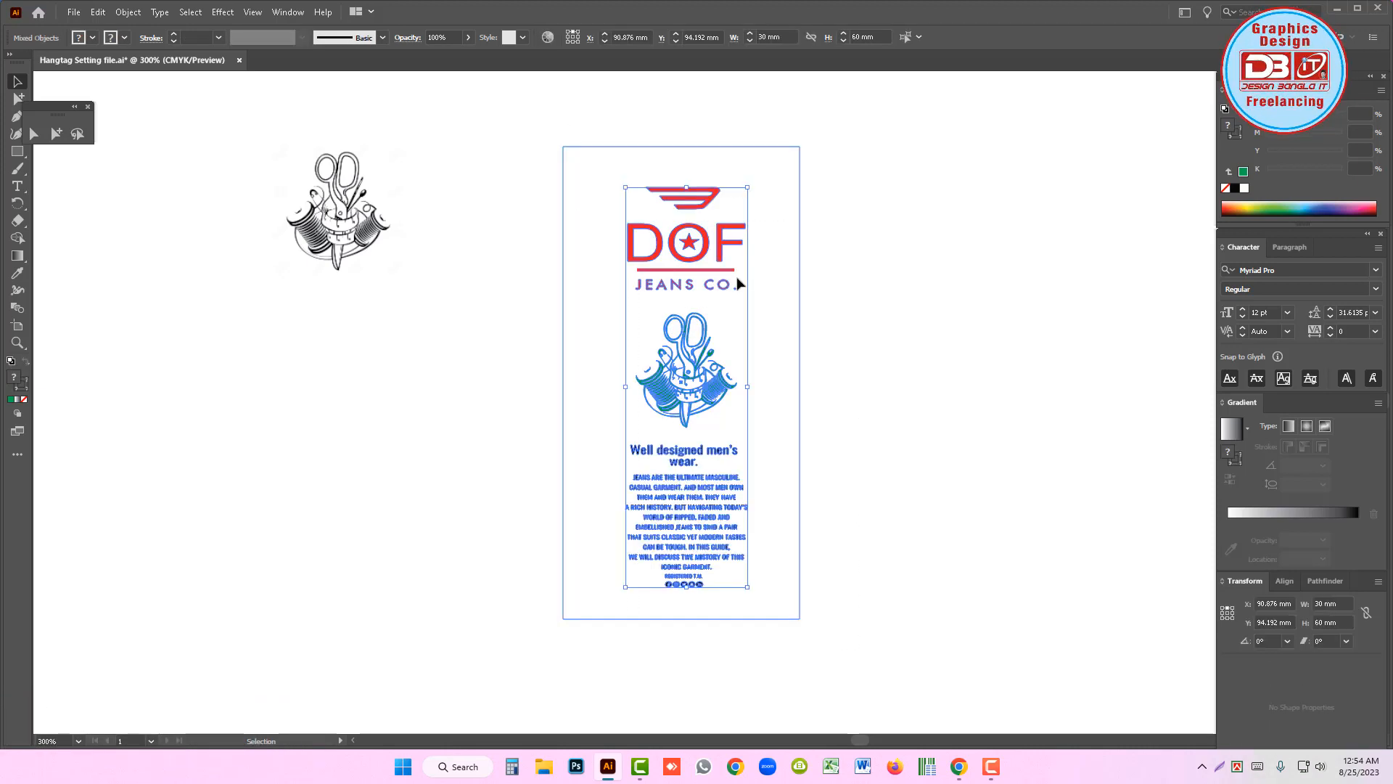
{"action": "key", "text": "ctrl+alt"}
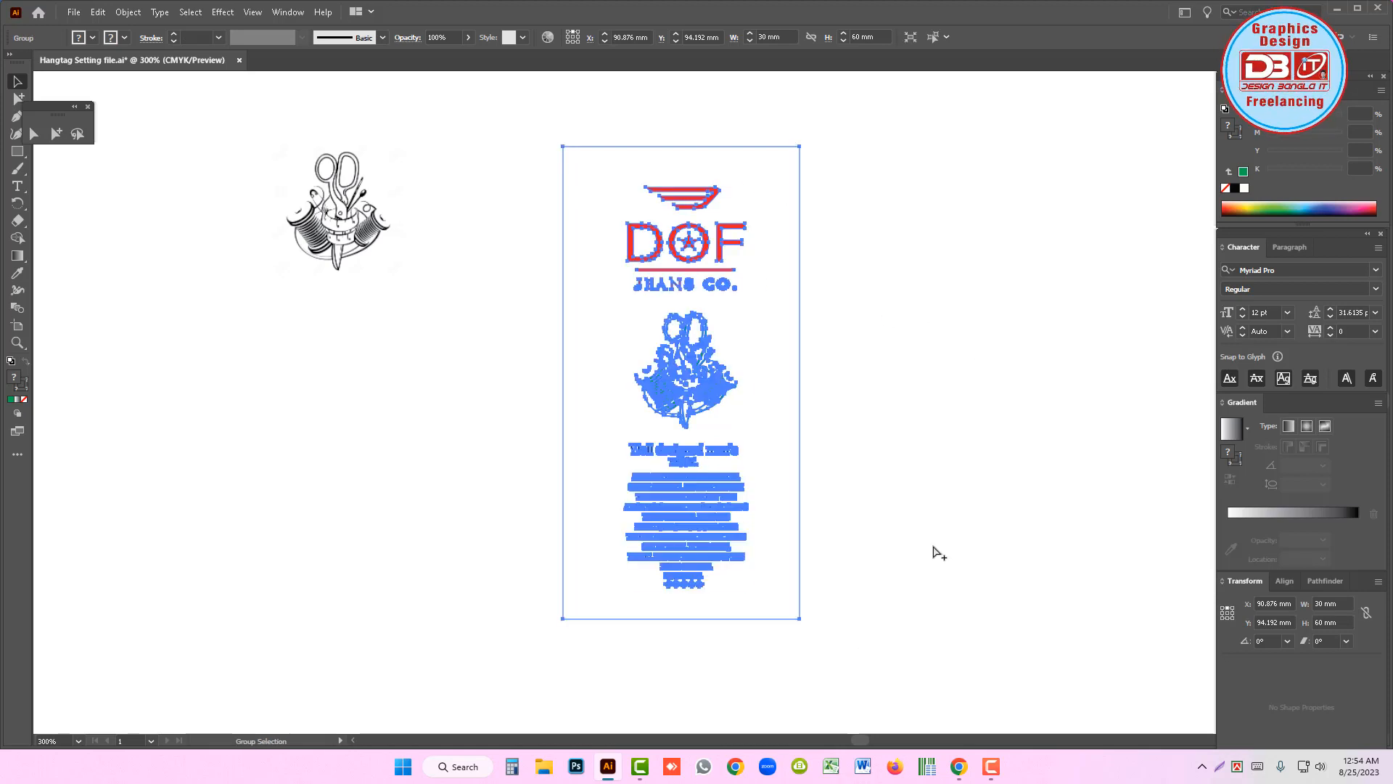
{"action": "left_click", "coordinate": [734, 423], "text": "ctrl+alt"}
{"action": "left_click", "coordinate": [737, 423], "text": "ctrl+alt"}
{"action": "left_click_drag", "start_coordinate": [801, 381], "coordinate": [811, 415]}
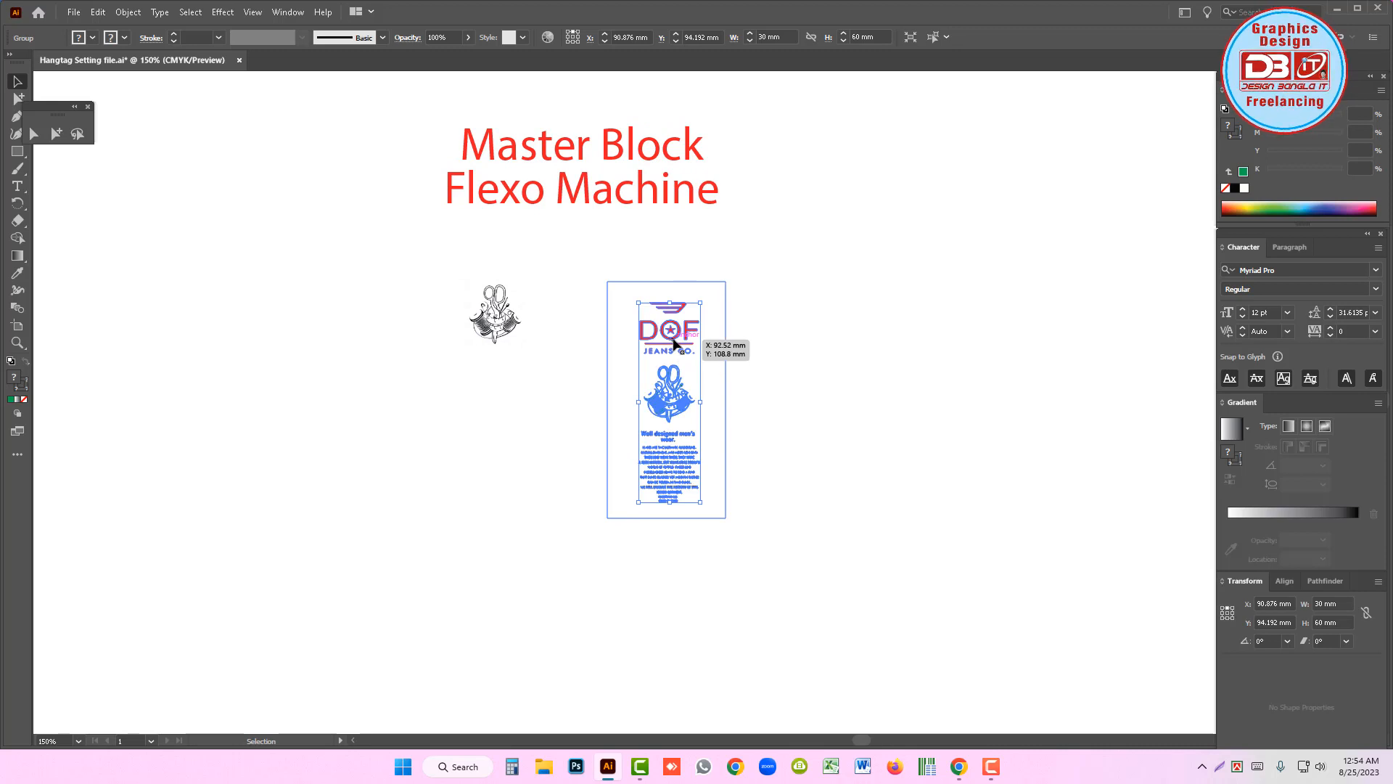
{"action": "mouse_move", "coordinate": [680, 408]}
{"action": "left_mouse_down"}
{"action": "mouse_move", "coordinate": [722, 451]}
{"action": "mouse_move", "coordinate": [688, 419]}
{"action": "left_mouse_up"}
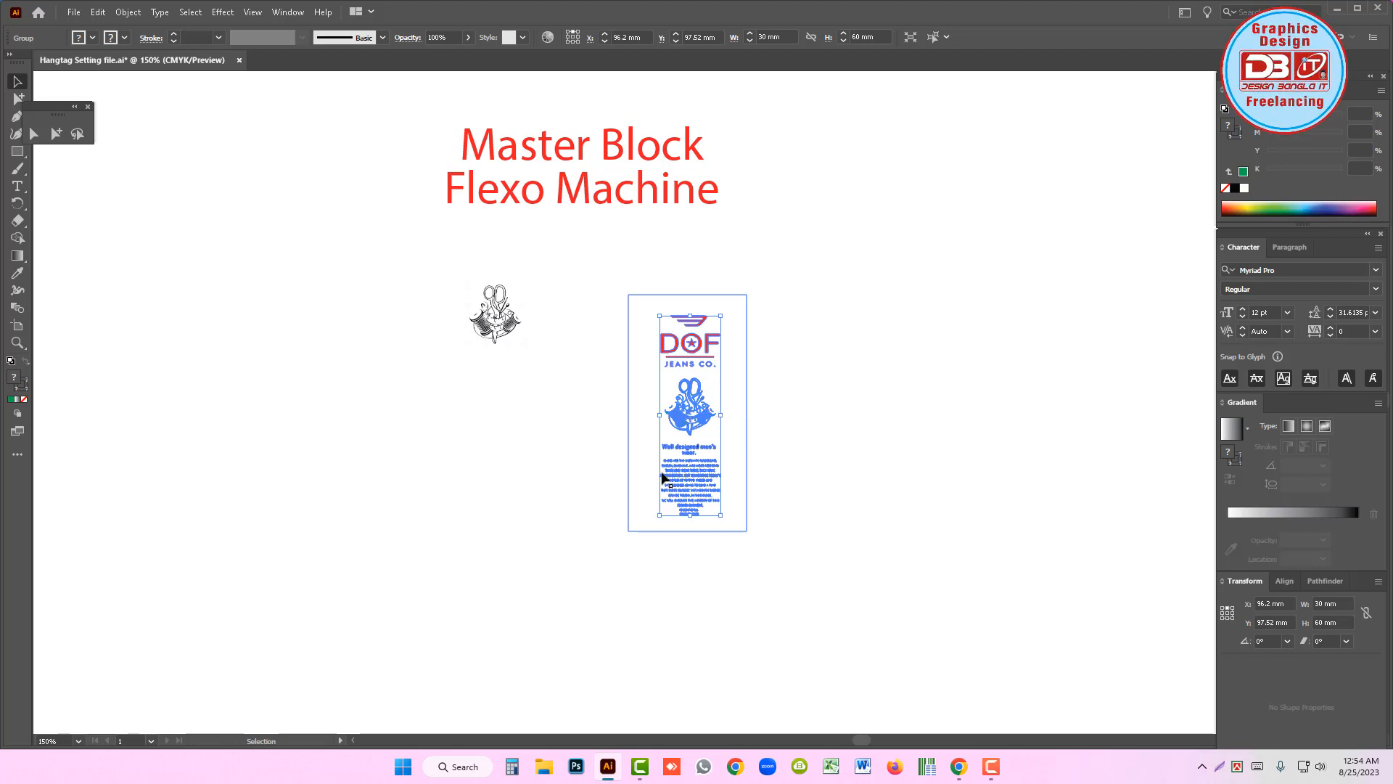
- Duplicate the hangtag group straight down, edge to edge, to build a vertical column of four tags
{"action": "left_click", "coordinate": [779, 418], "text": "ctrl"}
{"action": "left_click_drag", "start_coordinate": [771, 425], "coordinate": [785, 329]}
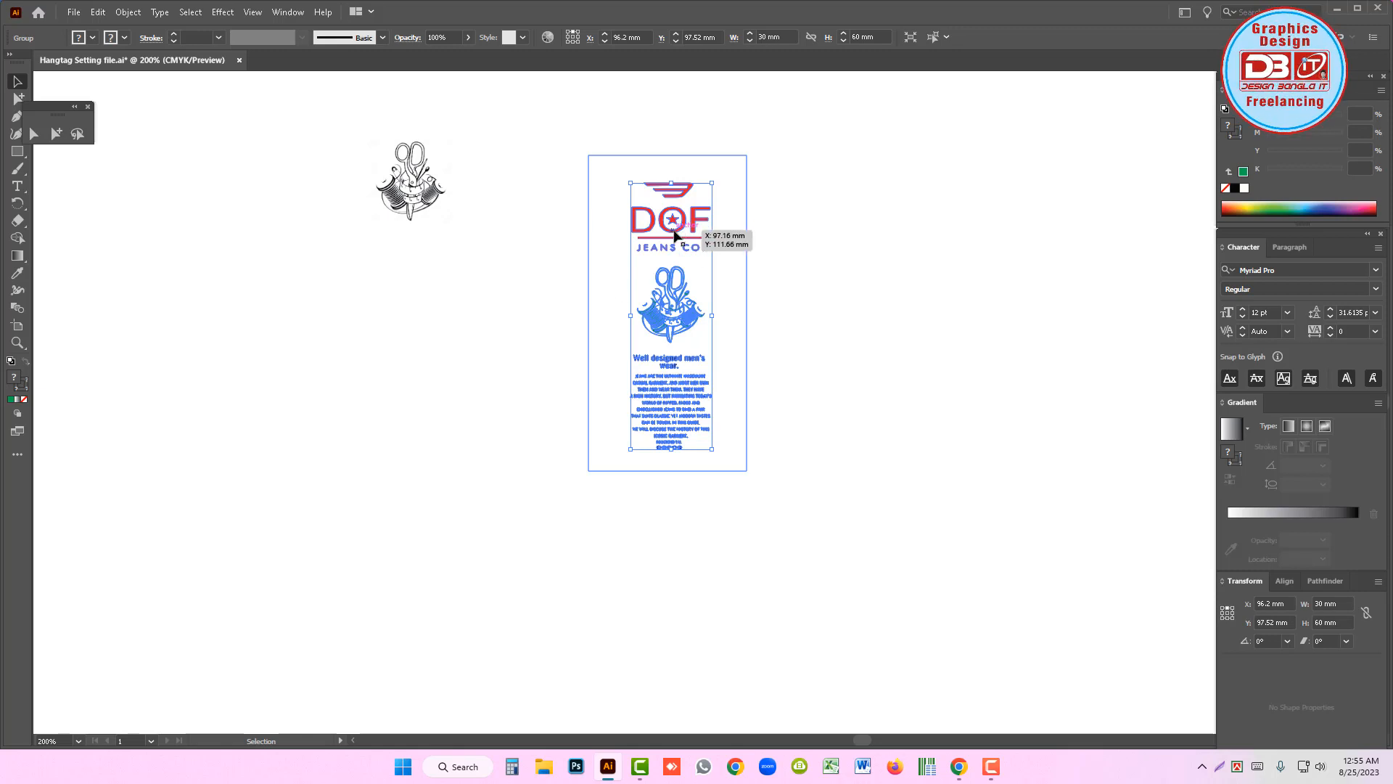
{"action": "left_click_drag", "start_coordinate": [674, 235], "coordinate": [669, 557]}
{"action": "left_click_drag", "start_coordinate": [602, 455], "coordinate": [1037, 591]}
{"action": "left_click", "coordinate": [734, 424], "text": "ctrl+alt"}
{"action": "left_click", "coordinate": [735, 424], "text": "ctrl+alt"}
{"action": "left_click", "coordinate": [734, 424], "text": "ctrl+alt"}
{"action": "left_click", "coordinate": [735, 425], "text": "ctrl+alt"}
{"action": "left_click", "coordinate": [735, 425], "text": "ctrl+alt"}
{"action": "left_click_drag", "start_coordinate": [672, 528], "coordinate": [707, 497]}
{"action": "left_click", "coordinate": [788, 408], "text": "ctrl+alt"}
{"action": "left_click", "coordinate": [788, 408], "text": "ctrl+alt"}
{"action": "left_click", "coordinate": [788, 408], "text": "ctrl+alt"}
{"action": "left_click", "coordinate": [788, 408], "text": "ctrl+alt"}
{"action": "left_click", "coordinate": [788, 409], "text": "ctrl+alt"}
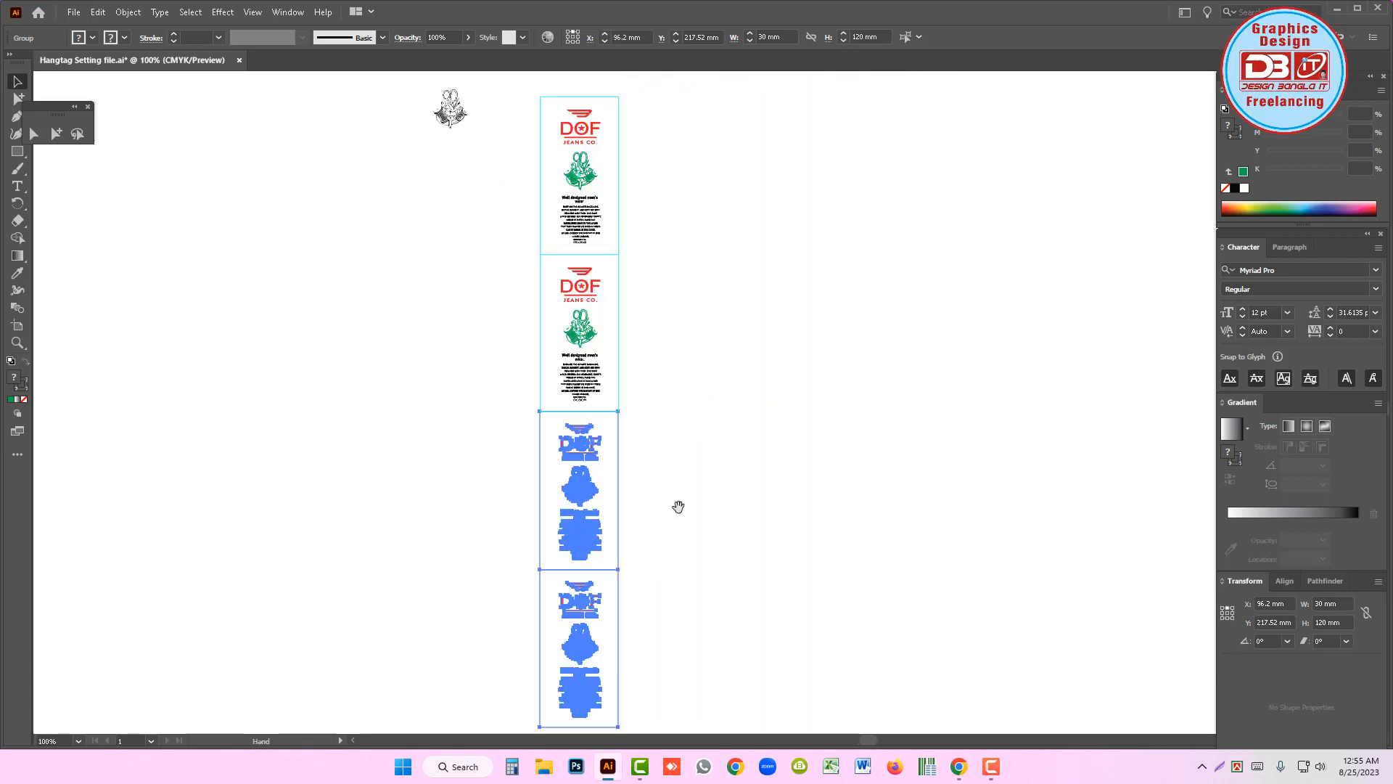
{"action": "left_click", "coordinate": [674, 437], "text": "ctrl+alt"}
- Delete the lowest hangtag of the column so that three tags are left
{"action": "left_click_drag", "start_coordinate": [718, 588], "coordinate": [608, 197]}
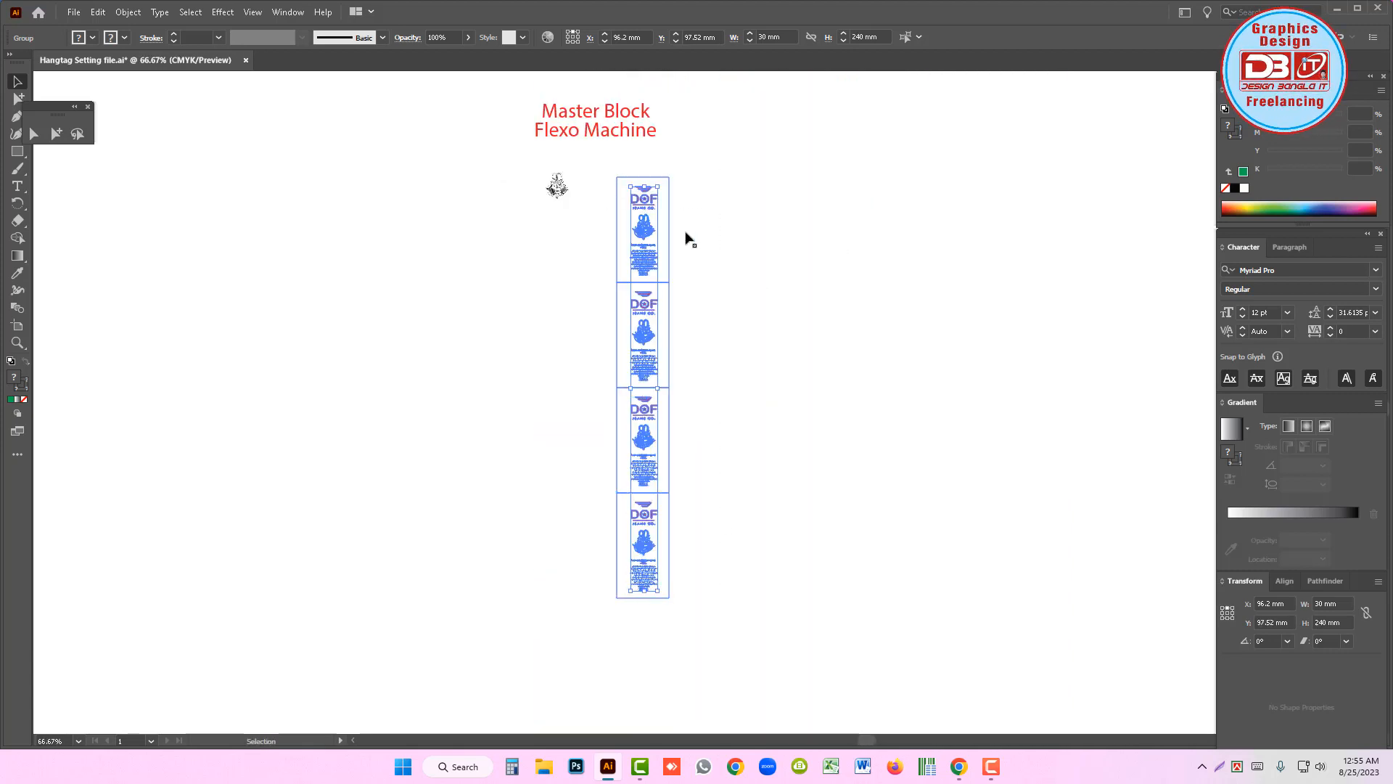
{"action": "left_click", "coordinate": [734, 494]}
{"action": "left_click_drag", "start_coordinate": [707, 461], "coordinate": [625, 187]}
{"action": "left_click_drag", "start_coordinate": [808, 608], "coordinate": [517, 547]}
{"action": "key", "text": "Delete"}
- Duplicate the column of three hangtags to the right and snap the copy against the first column's right edge
{"action": "left_click_drag", "start_coordinate": [737, 519], "coordinate": [614, 187]}
{"action": "scroll", "coordinate": [668, 265], "scroll_direction": "up", "scroll_amount": 4}
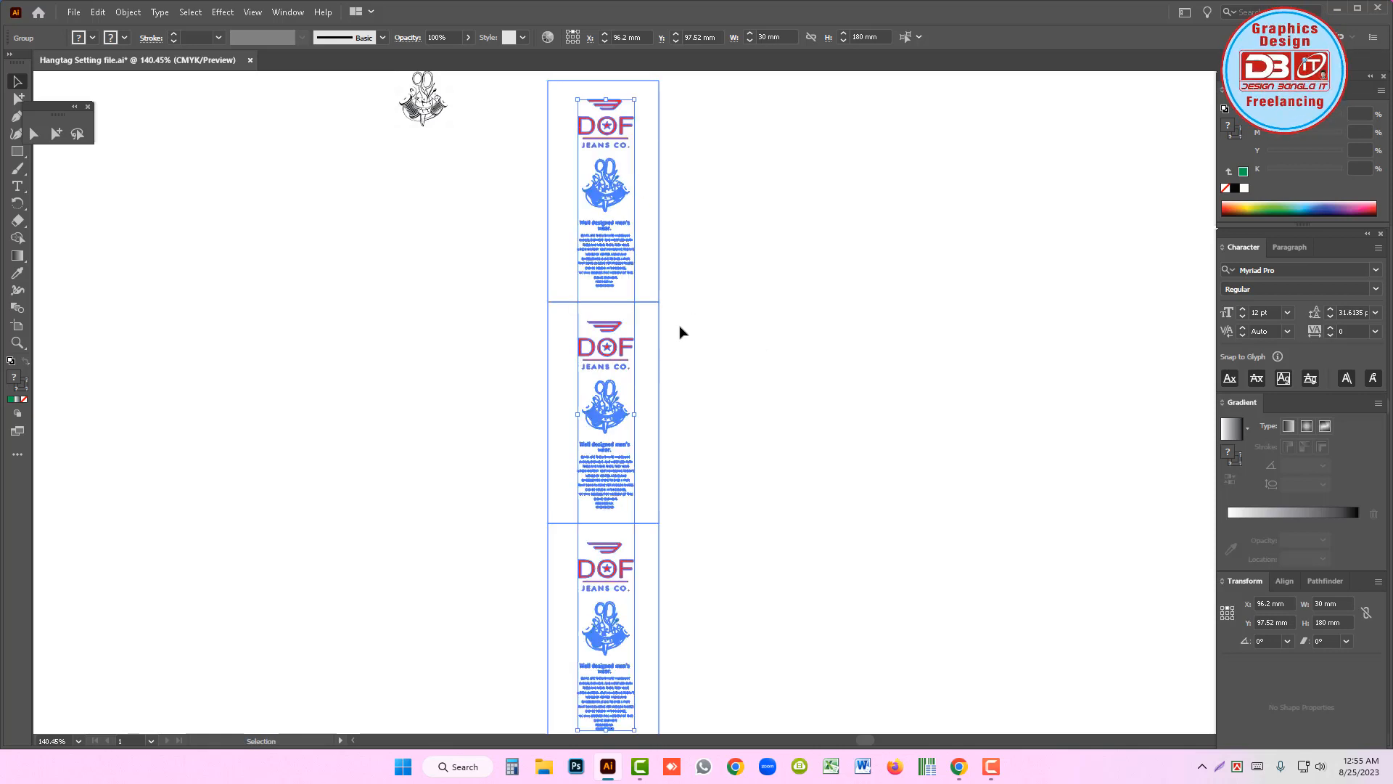
{"action": "left_click_drag", "start_coordinate": [596, 254], "coordinate": [703, 261]}
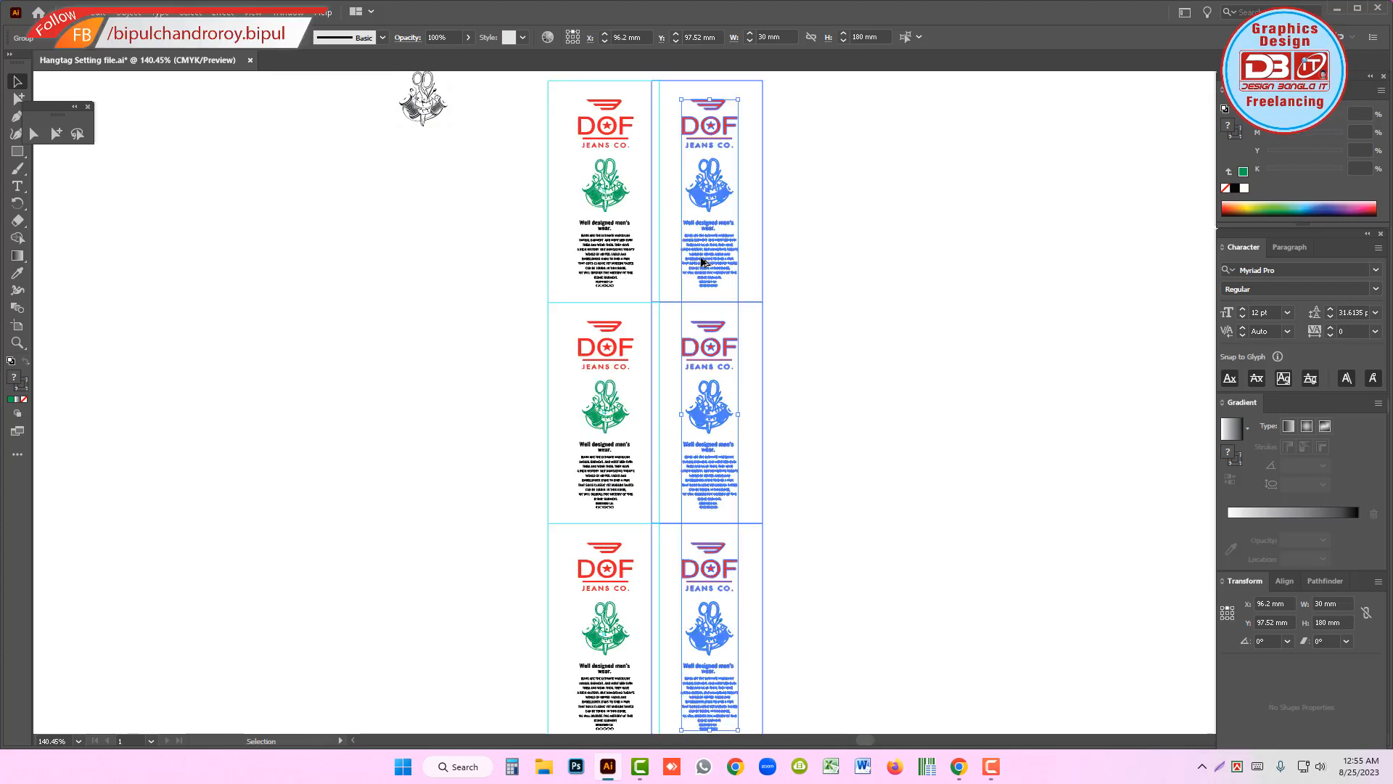
{"action": "scroll", "coordinate": [634, 257], "scroll_direction": "up", "scroll_amount": 3}
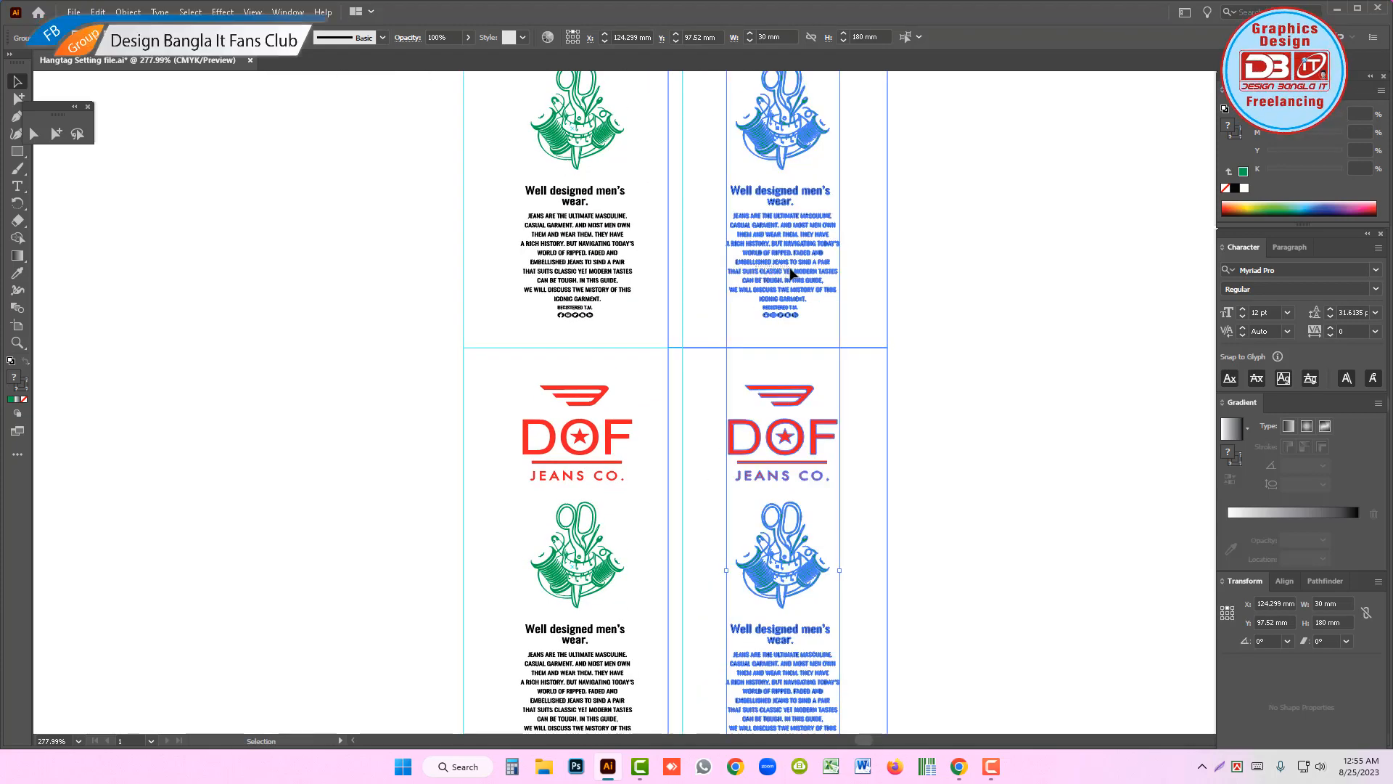
{"action": "left_click_drag", "start_coordinate": [761, 265], "coordinate": [814, 271]}
{"action": "left_click_drag", "start_coordinate": [720, 278], "coordinate": [681, 276]}
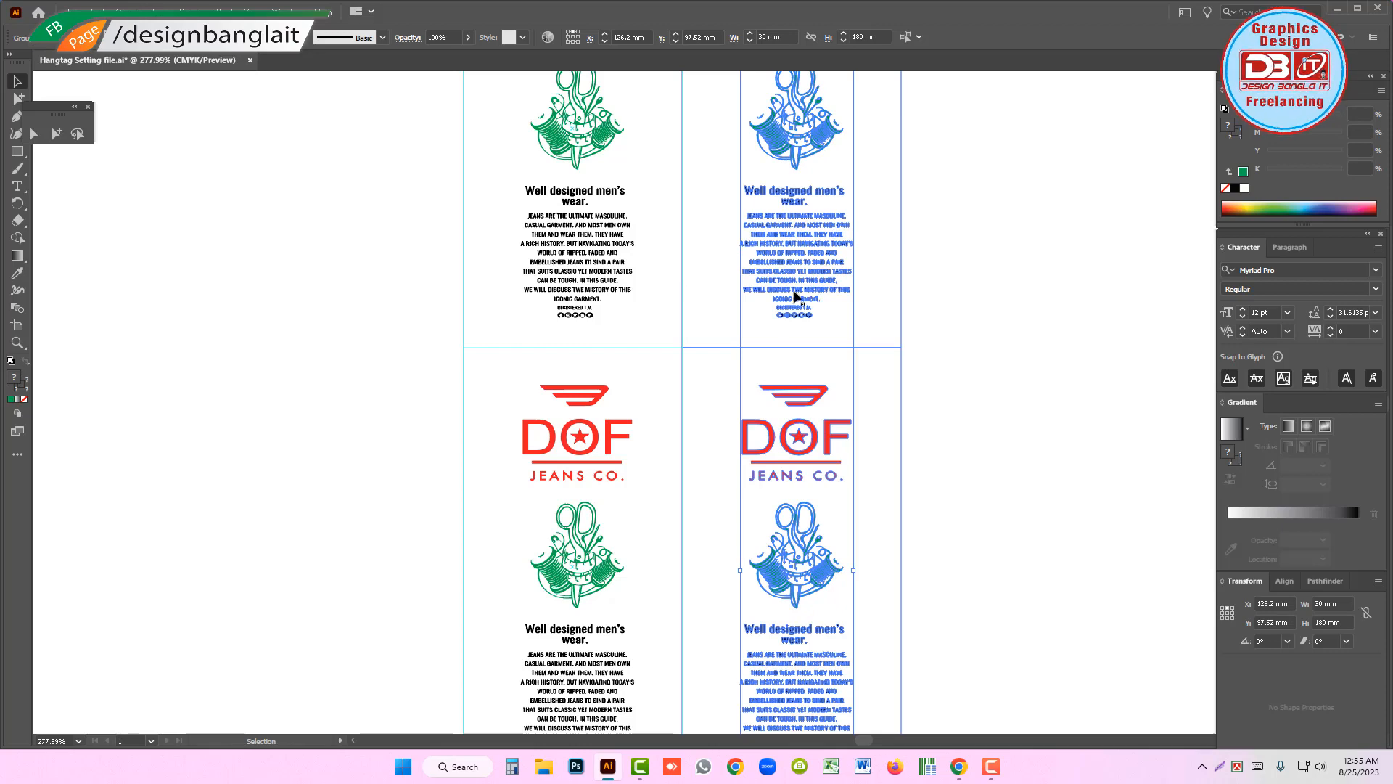
- Set the keyboard increment to 4 mm and nudge the duplicated column right once to leave a 4 mm gap
{"action": "scroll", "coordinate": [799, 290], "scroll_direction": "down", "scroll_amount": 4}
{"action": "scroll", "coordinate": [811, 363], "scroll_direction": "up", "scroll_amount": 2}
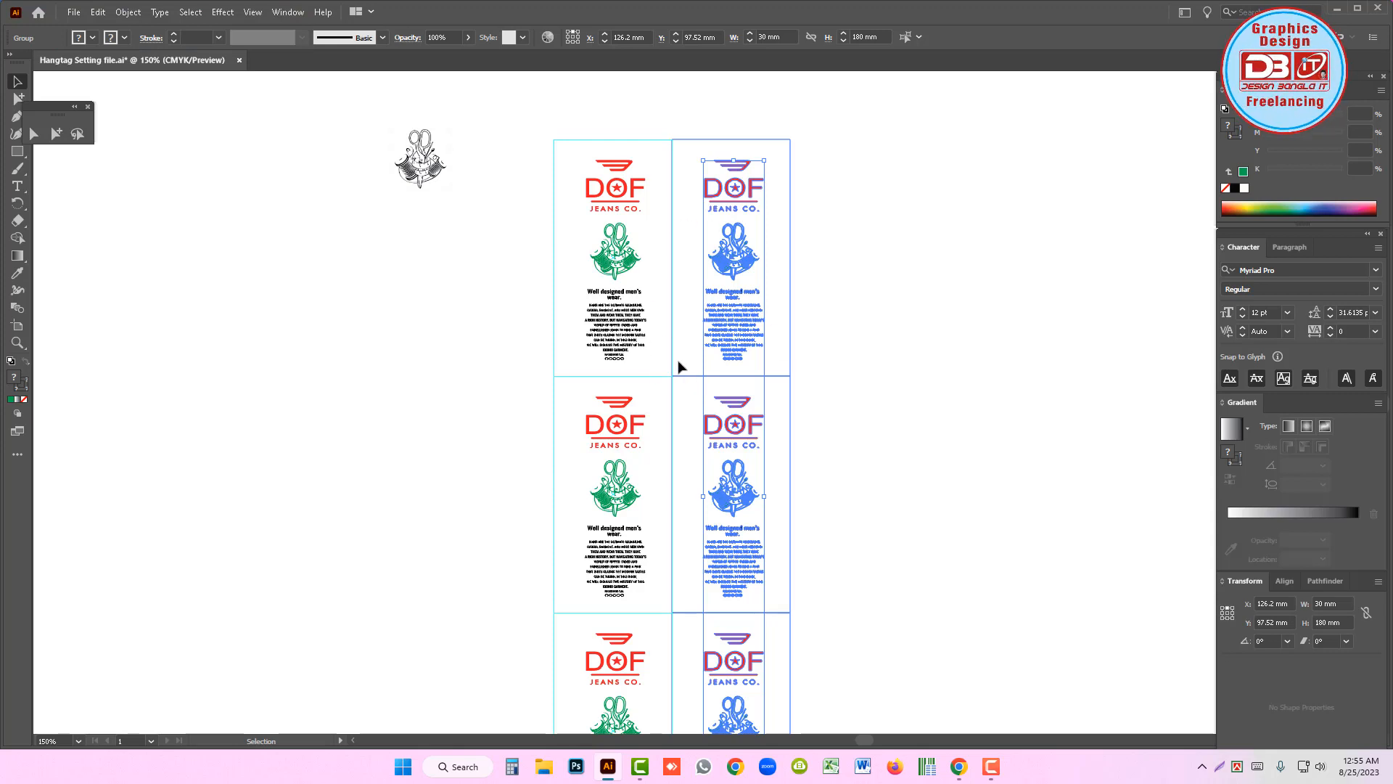
{"action": "key", "text": "ctrl+k"}
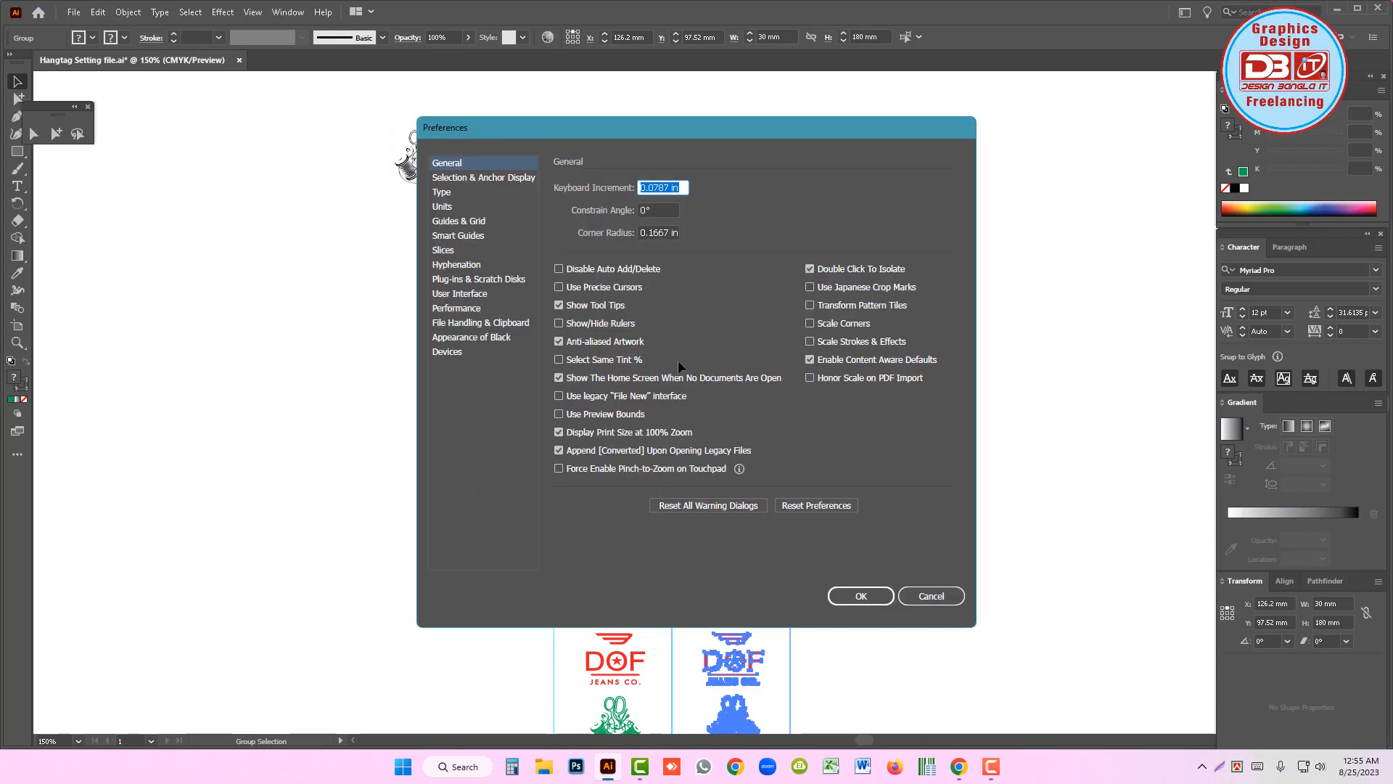
{"action": "type", "text": "4mm"}
{"action": "key", "text": "Return"}
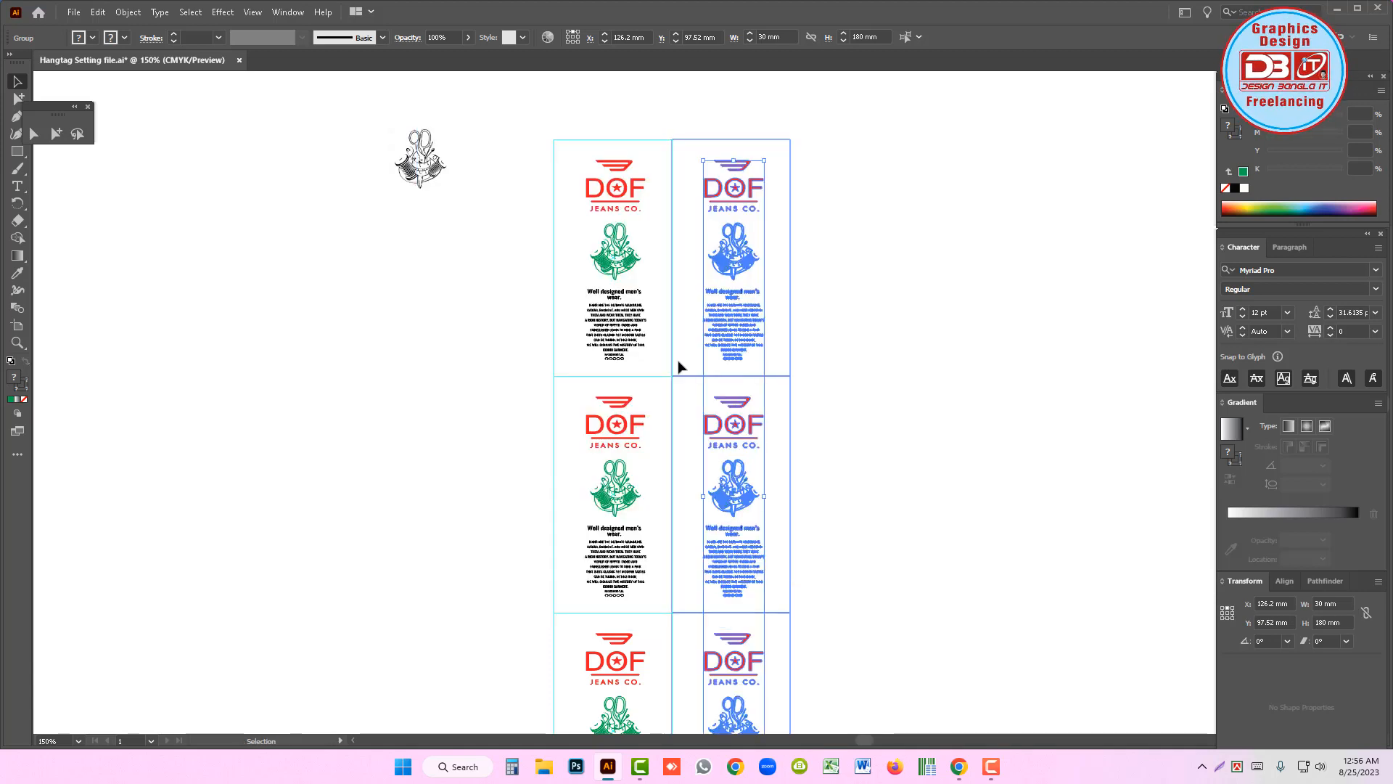
{"action": "key", "text": "Right"}
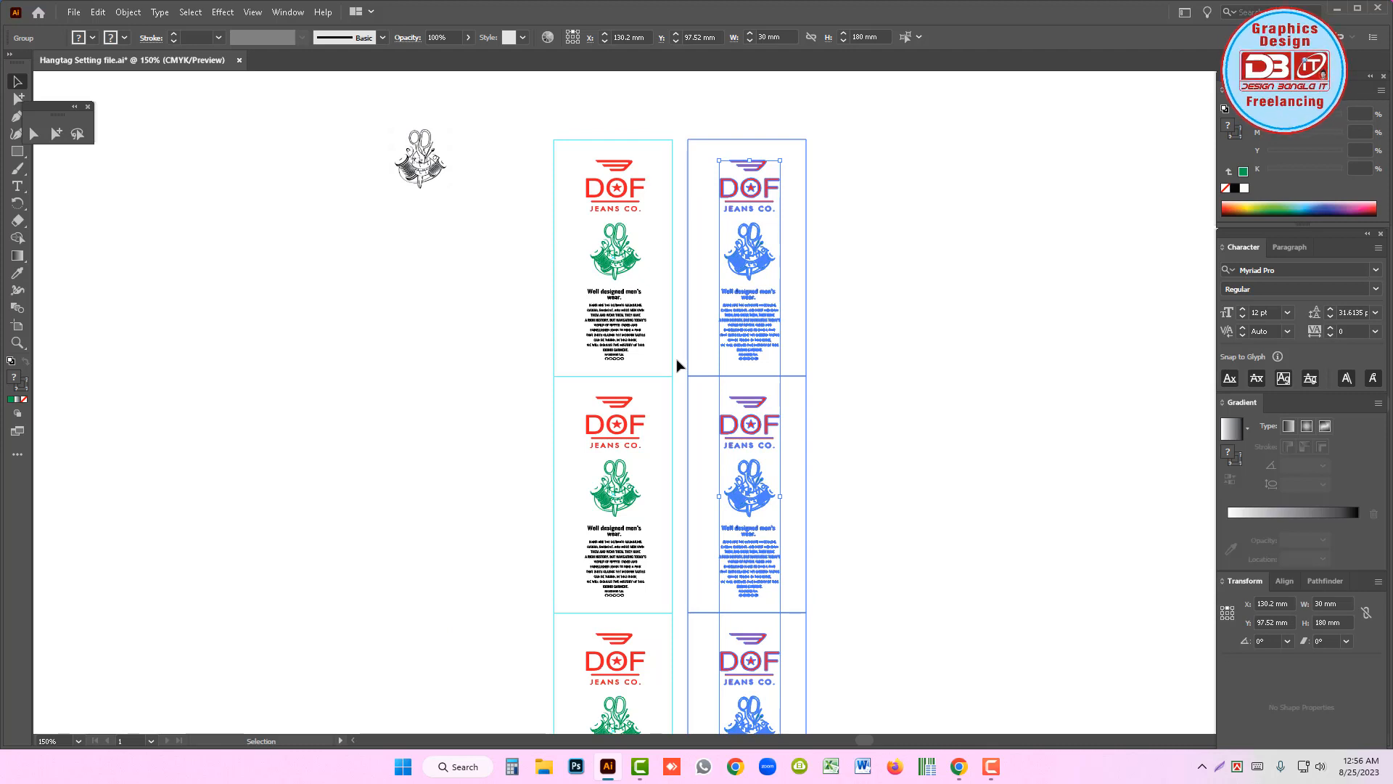
{"action": "left_click", "coordinate": [686, 425], "text": "ctrl+alt"}
{"action": "left_click_drag", "start_coordinate": [682, 441], "coordinate": [525, 417]}
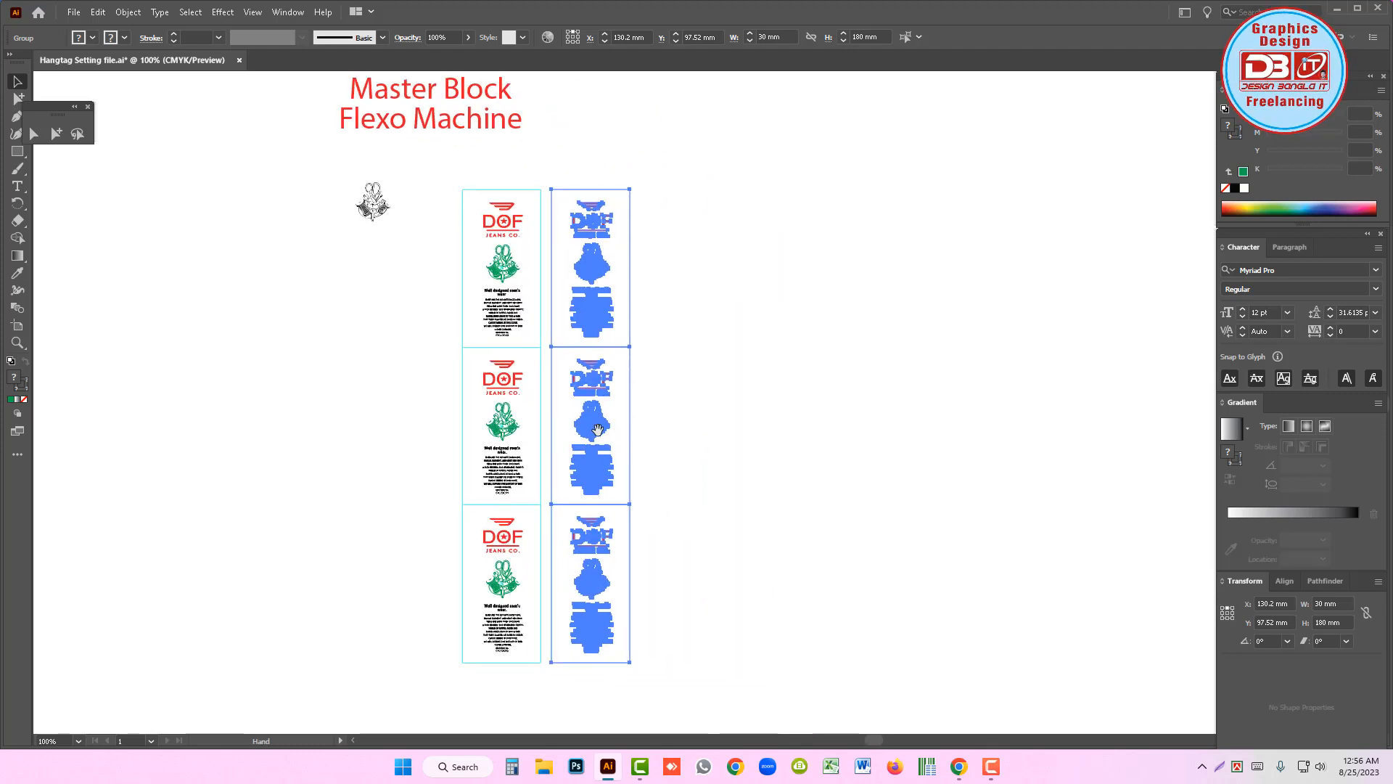
- Duplicate the two hangtag columns to the right, edge to edge, nudge the copy right once by 4 mm, and select all four columns
{"action": "left_click_drag", "start_coordinate": [669, 678], "coordinate": [452, 194]}
{"action": "left_click_drag", "start_coordinate": [497, 237], "coordinate": [658, 237]}
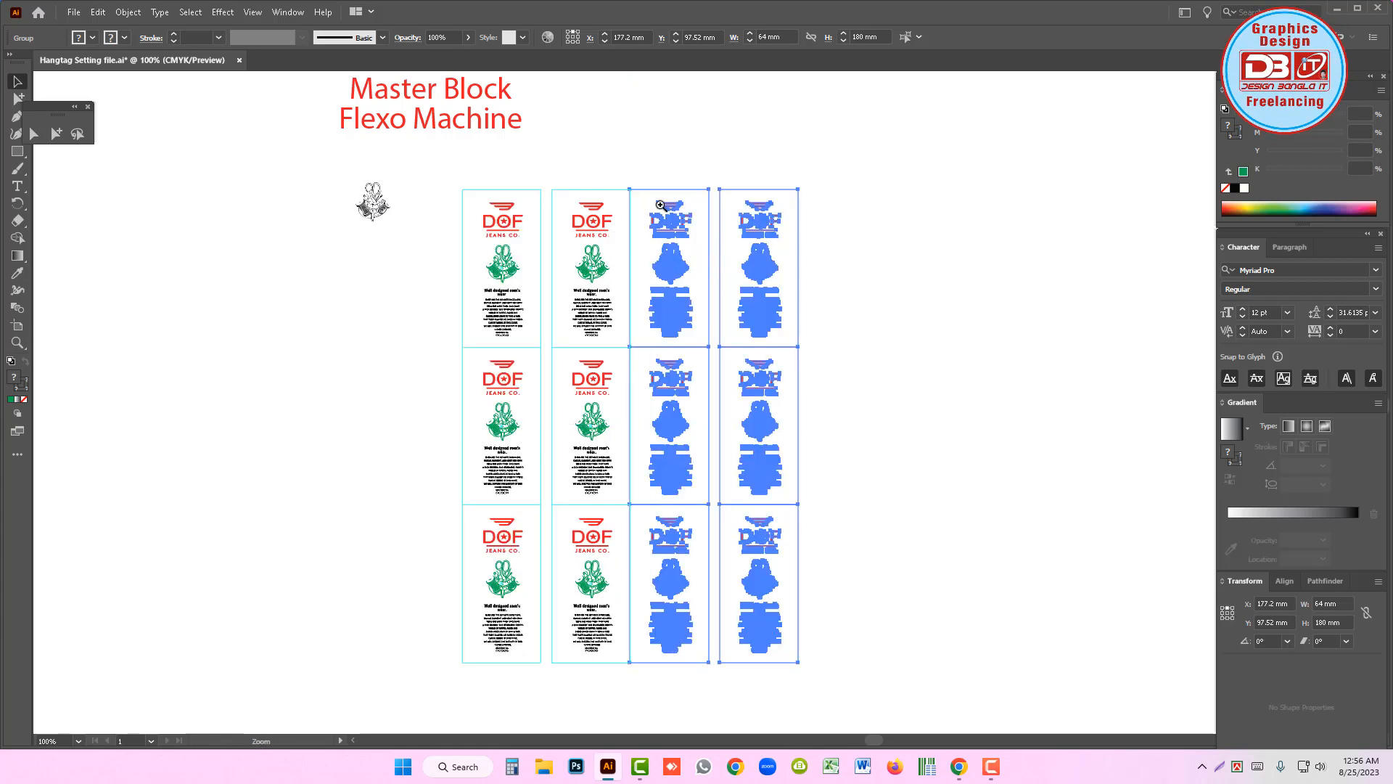
{"action": "left_click_drag", "start_coordinate": [618, 177], "coordinate": [827, 314]}
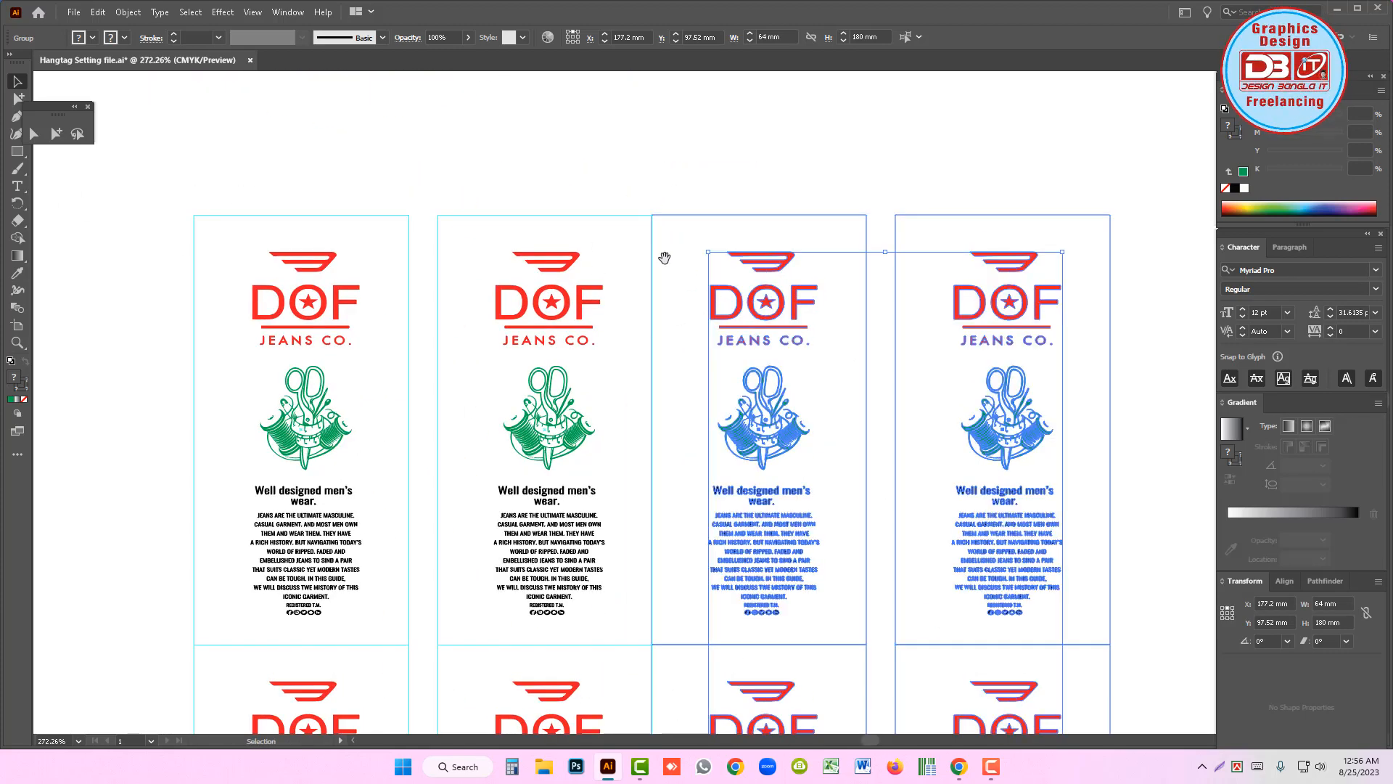
{"action": "key", "text": "Right"}
{"action": "left_click", "coordinate": [660, 423], "text": "ctrl+alt"}
{"action": "left_click", "coordinate": [660, 423], "text": "ctrl+alt"}
{"action": "left_click", "coordinate": [660, 423], "text": "ctrl+alt"}
{"action": "left_click", "coordinate": [659, 423], "text": "ctrl+alt"}
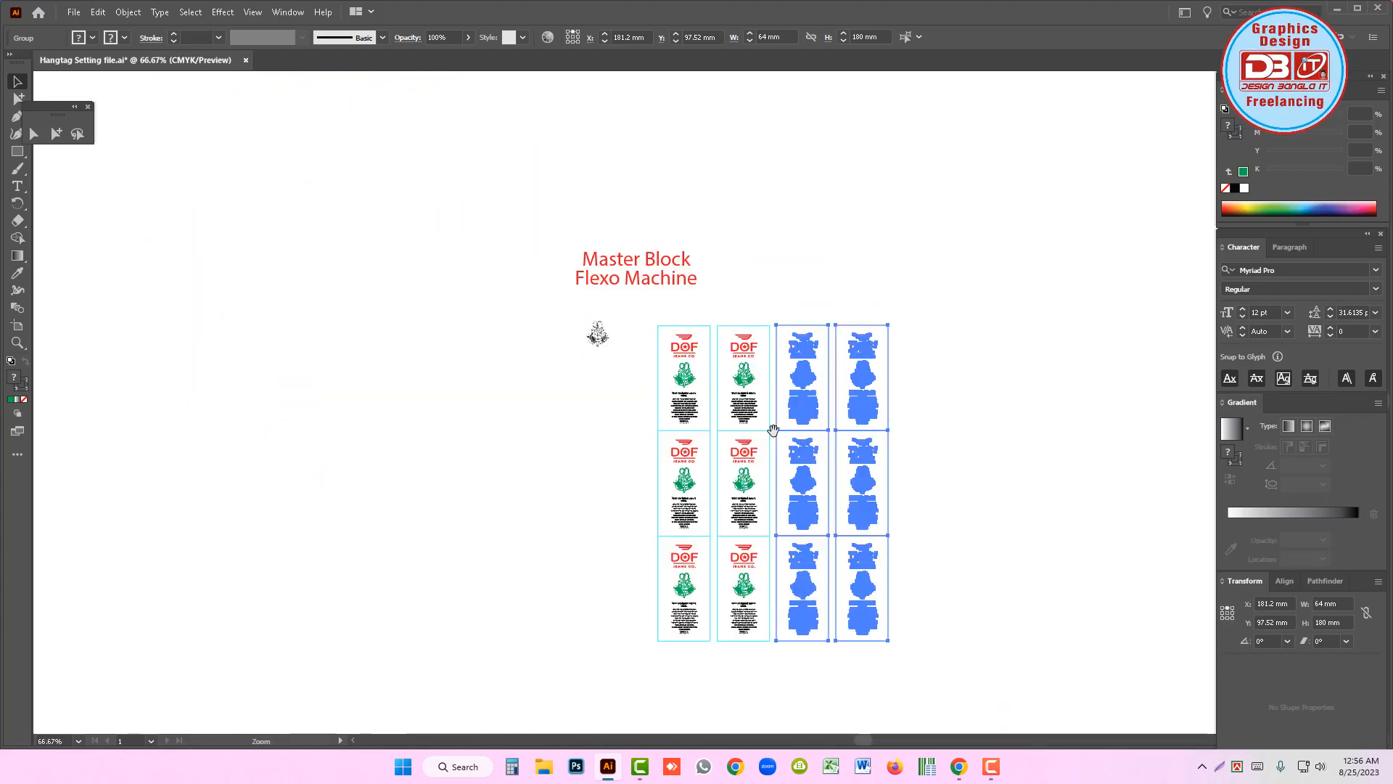
{"action": "left_click_drag", "start_coordinate": [715, 421], "coordinate": [616, 333]}
{"action": "left_click_drag", "start_coordinate": [861, 585], "coordinate": [564, 235]}
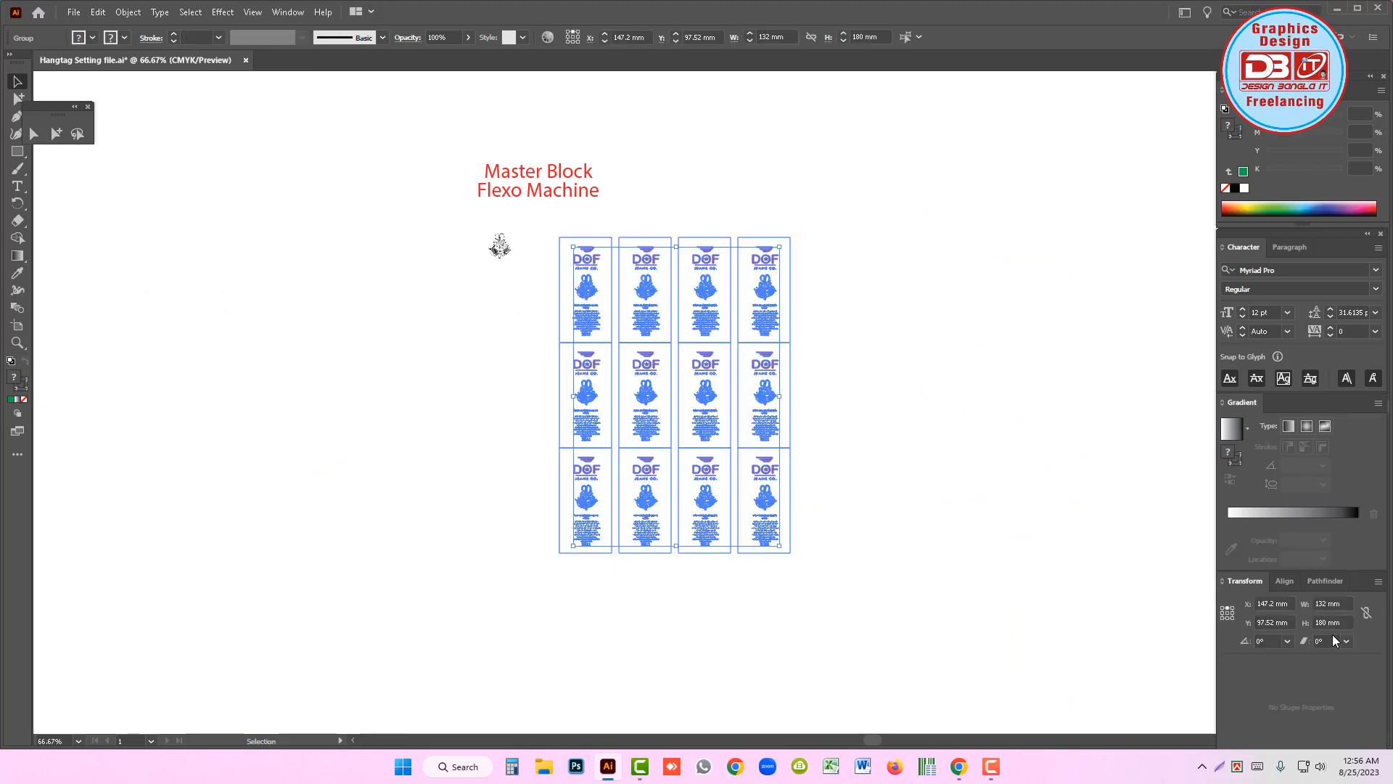
- Add a fifth column of hangtags to the right with the same 4 mm gap and select all five columns to check the overall width
{"action": "left_click_drag", "start_coordinate": [868, 605], "coordinate": [739, 219]}
{"action": "left_click_drag", "start_coordinate": [735, 292], "coordinate": [1095, 392]}
{"action": "left_click_drag", "start_coordinate": [801, 207], "coordinate": [1055, 261]}
{"action": "left_click", "coordinate": [763, 409], "text": "ctrl+alt"}
{"action": "left_click_drag", "start_coordinate": [759, 424], "coordinate": [790, 338]}
{"action": "left_click_drag", "start_coordinate": [889, 669], "coordinate": [388, 183]}
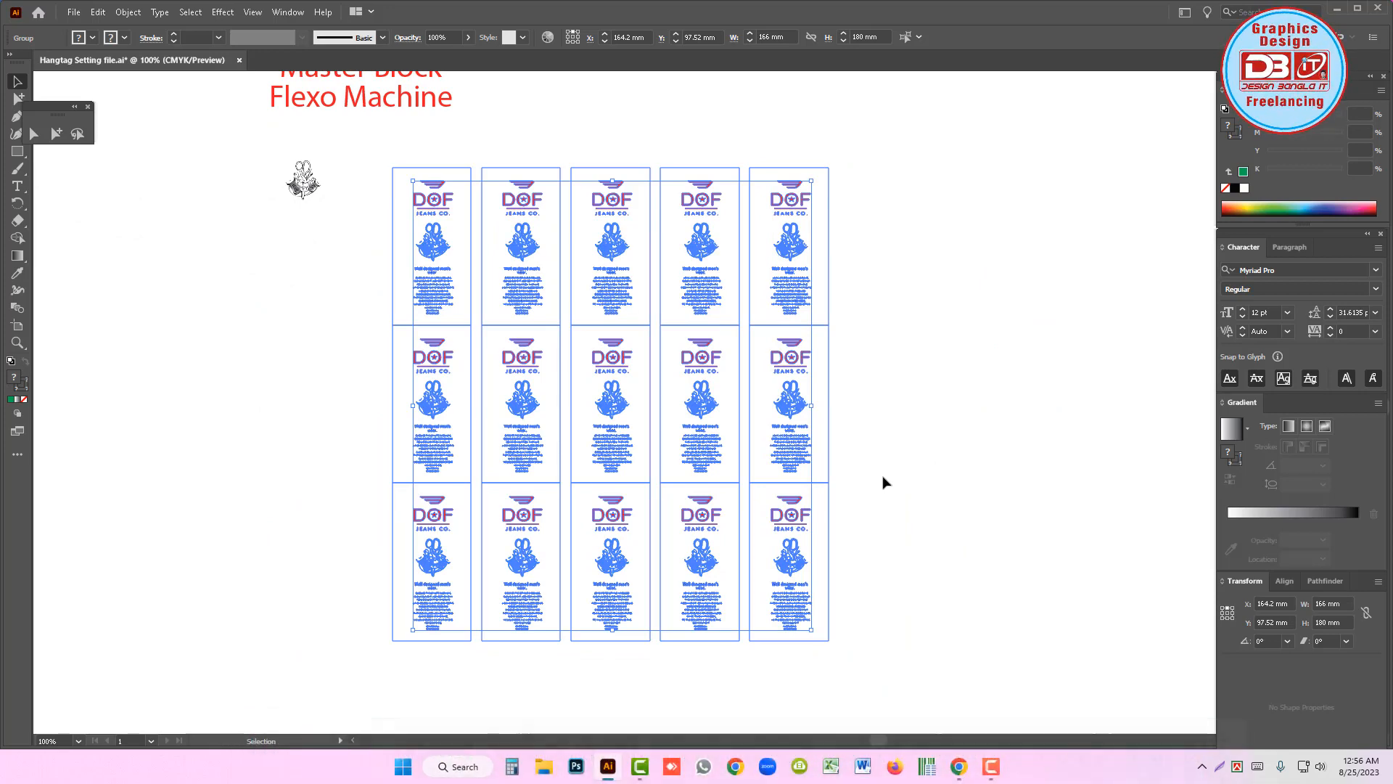
{"action": "left_click", "coordinate": [894, 447]}
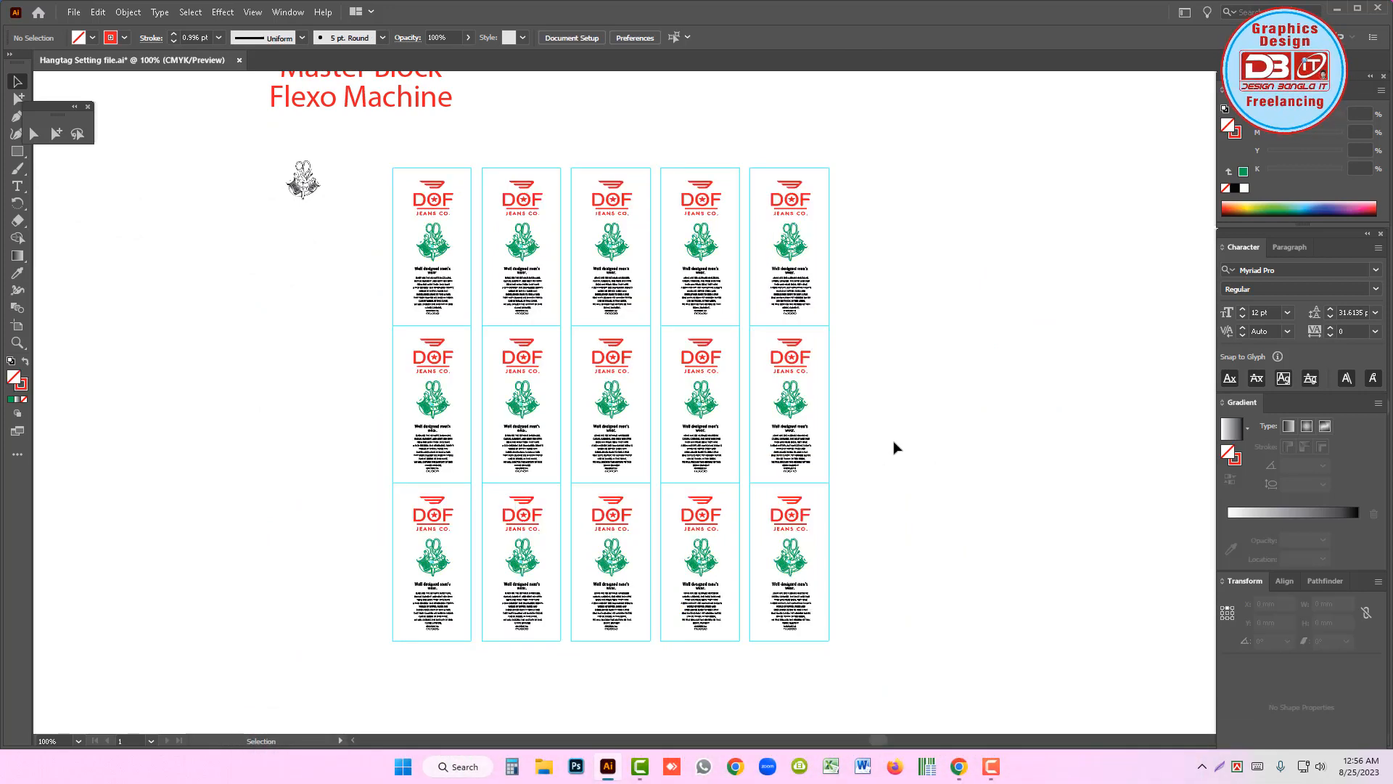
{"action": "left_click_drag", "start_coordinate": [888, 650], "coordinate": [423, 164]}
{"action": "left_click", "coordinate": [675, 163]}
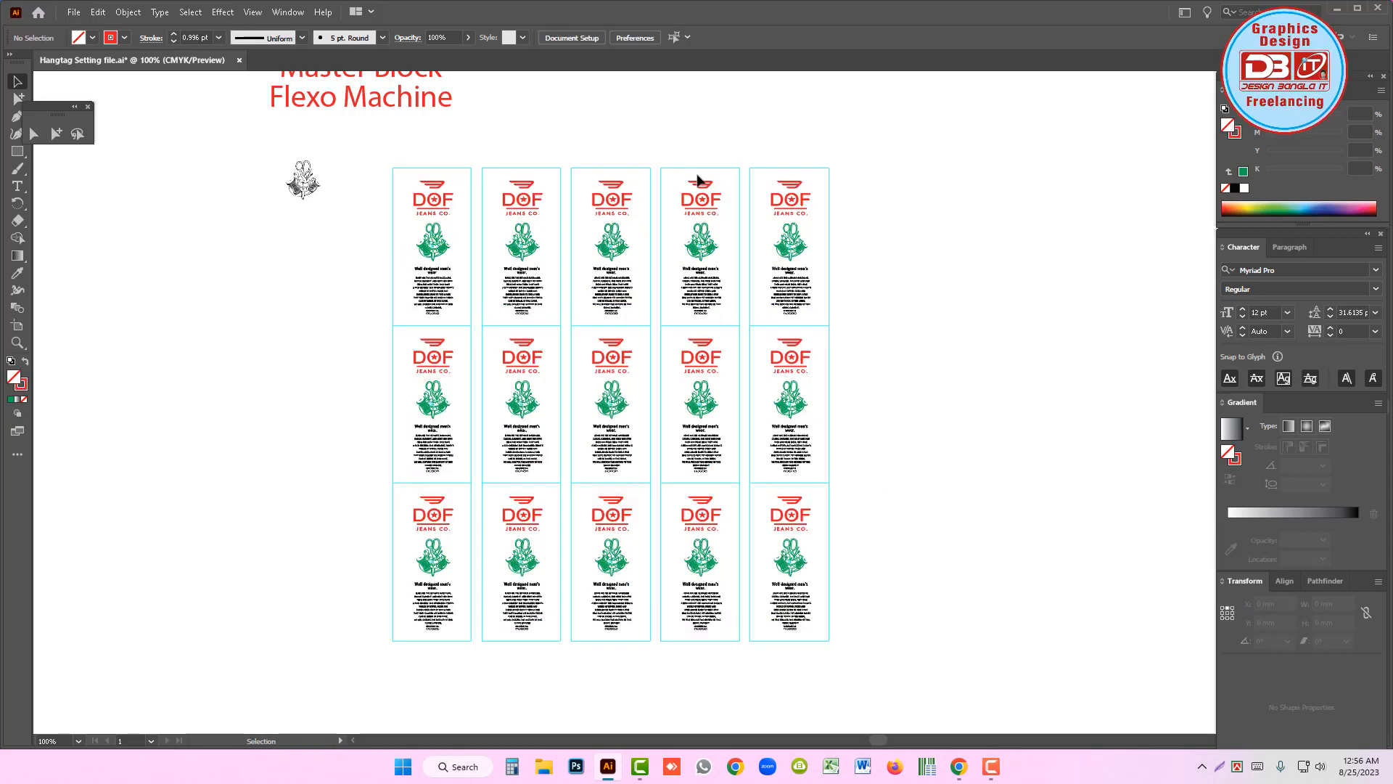
- Delete the fourth and fifth hangtag columns and select the remaining three to check the layout
{"action": "left_click_drag", "start_coordinate": [668, 138], "coordinate": [886, 709]}
{"action": "key", "text": "Delete"}
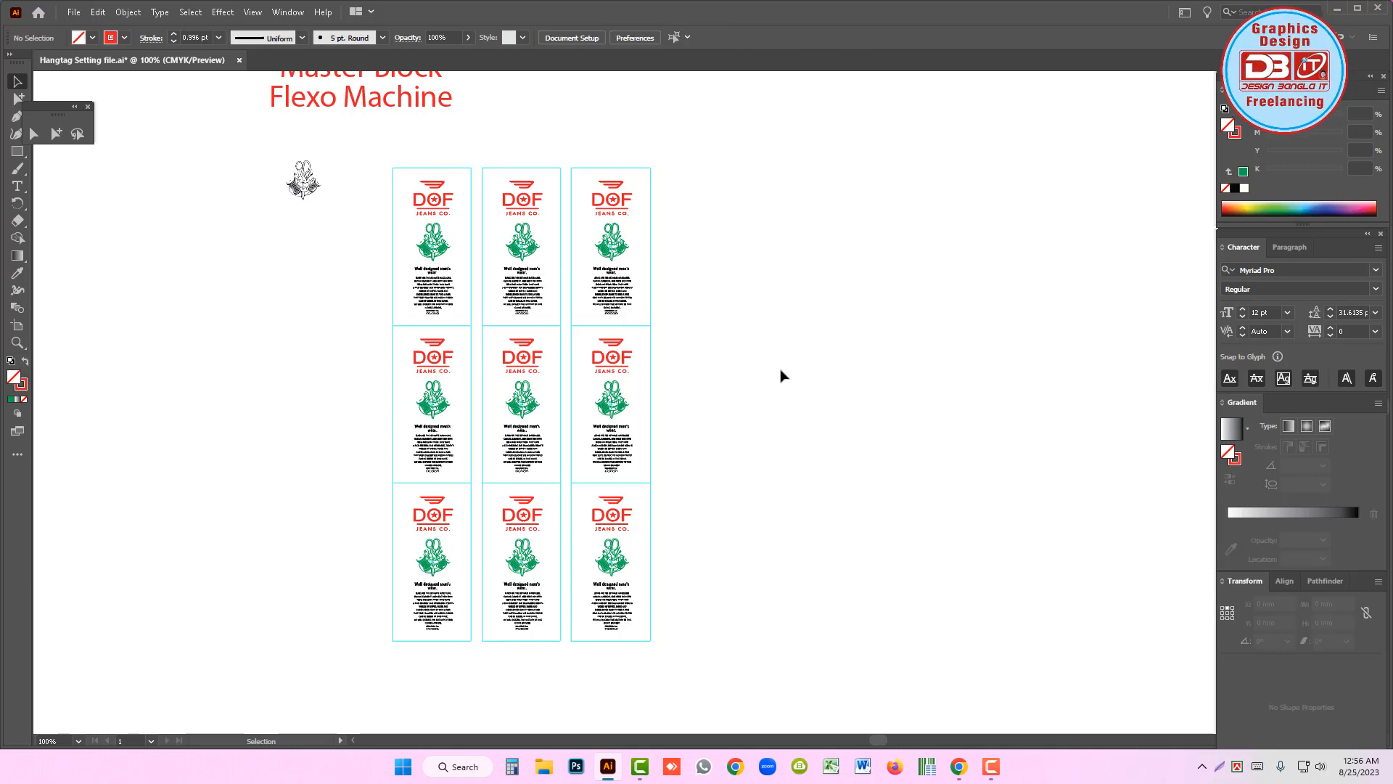
{"action": "left_click_drag", "start_coordinate": [728, 678], "coordinate": [371, 163]}
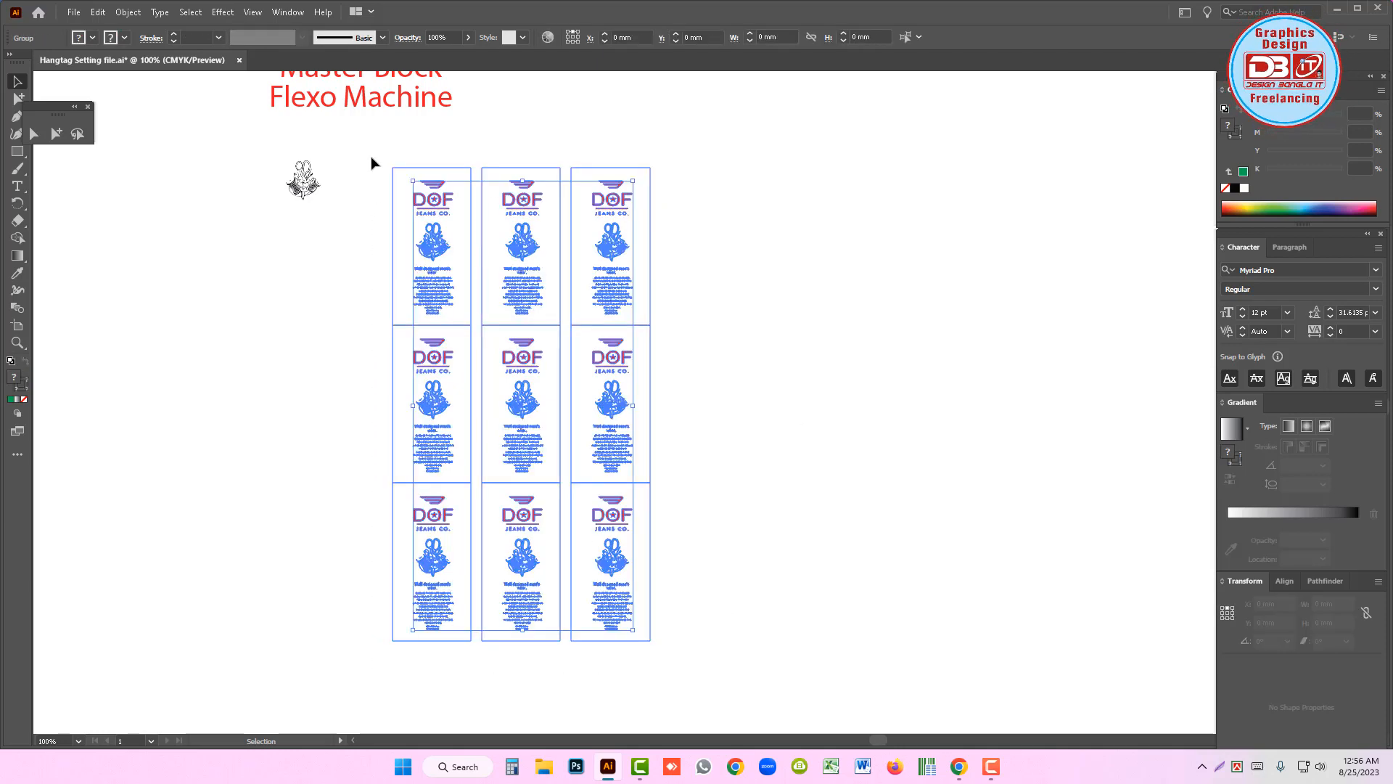
{"action": "left_click", "coordinate": [812, 372]}
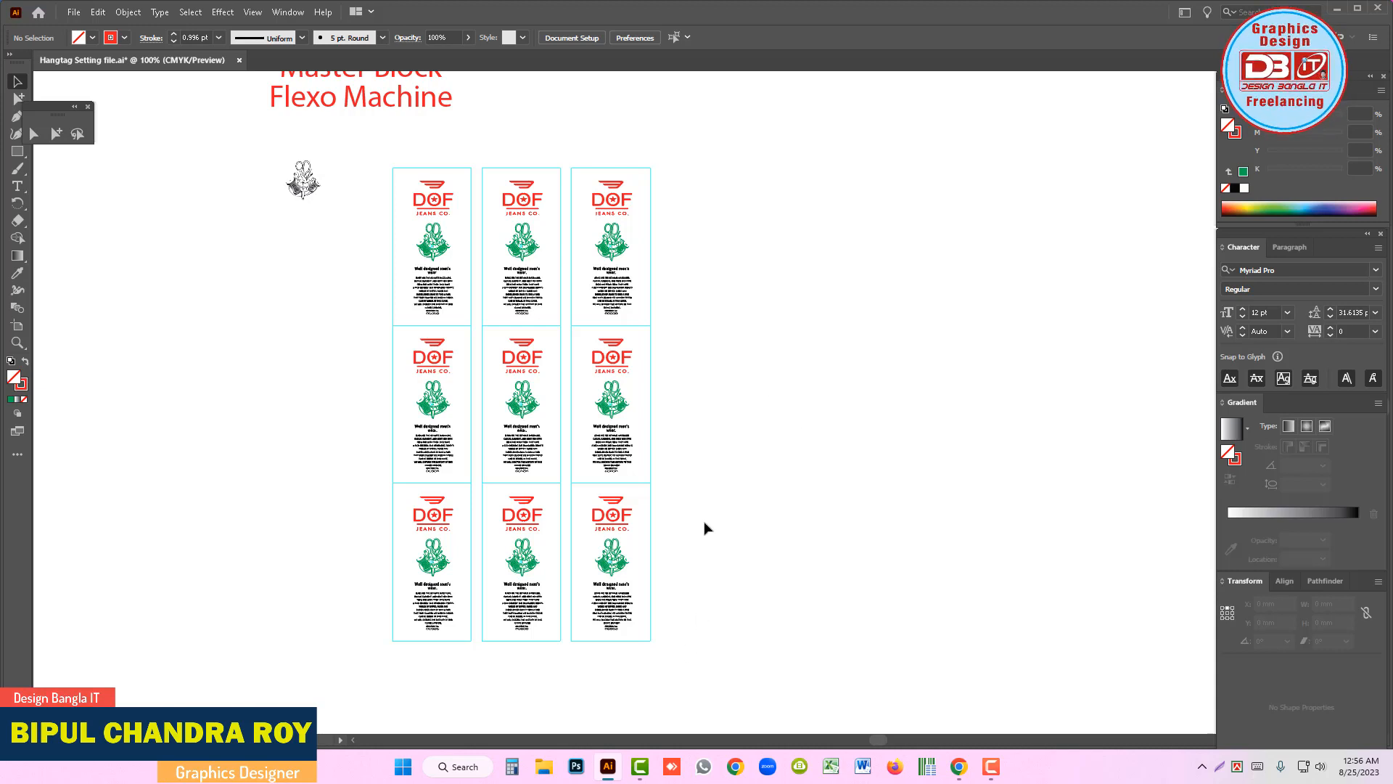
- Delete the third hangtag column so that only the first two columns are left
{"action": "left_click_drag", "start_coordinate": [666, 668], "coordinate": [573, 165]}
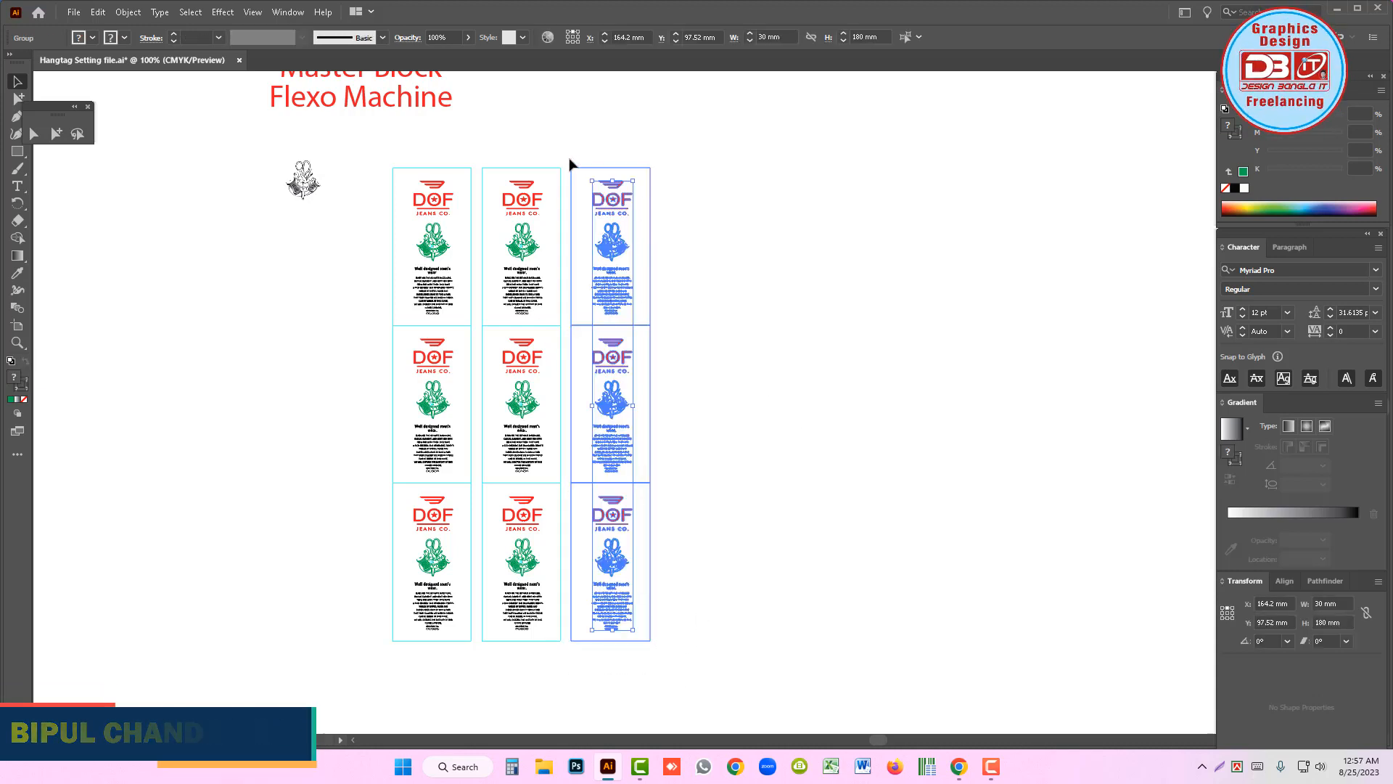
{"action": "key", "text": "Delete"}
{"action": "left_click_drag", "start_coordinate": [601, 645], "coordinate": [399, 165]}
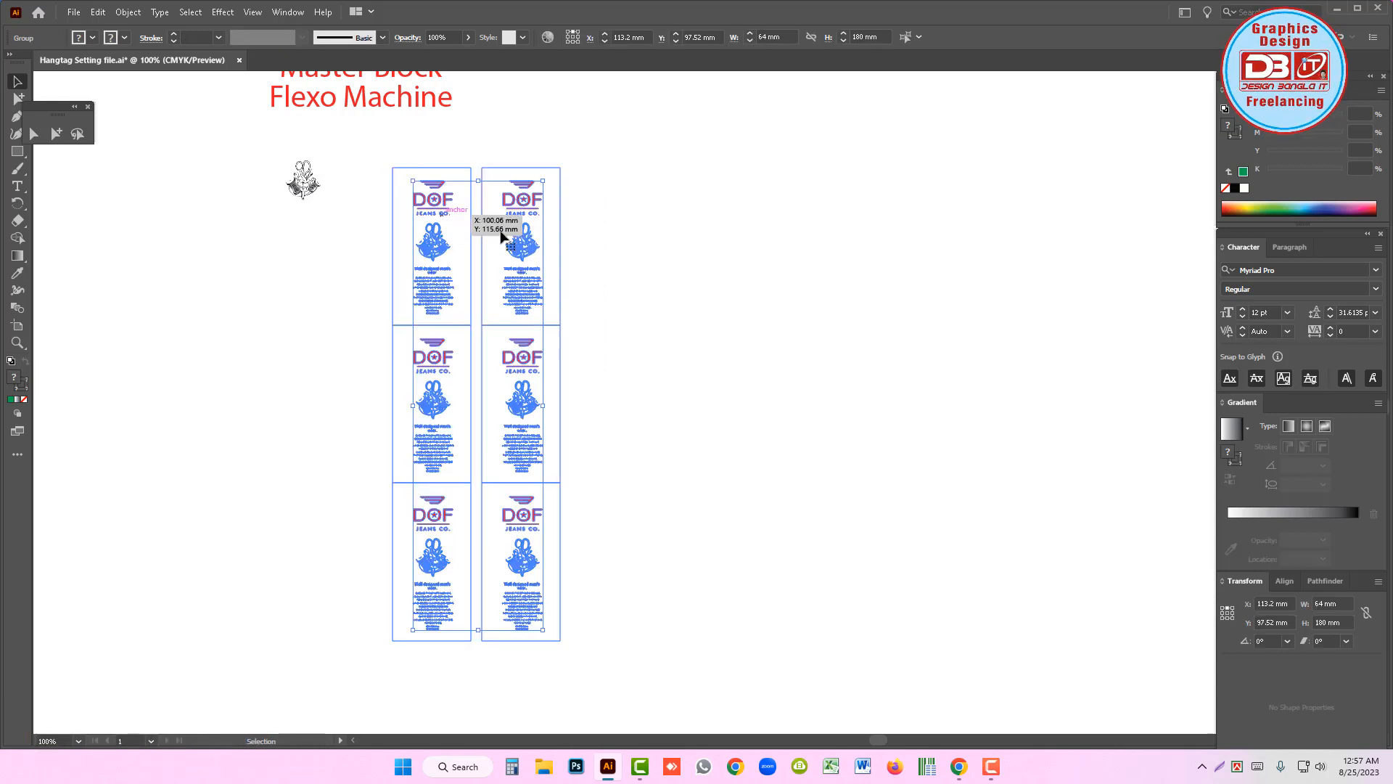
{"action": "left_click", "coordinate": [641, 260]}
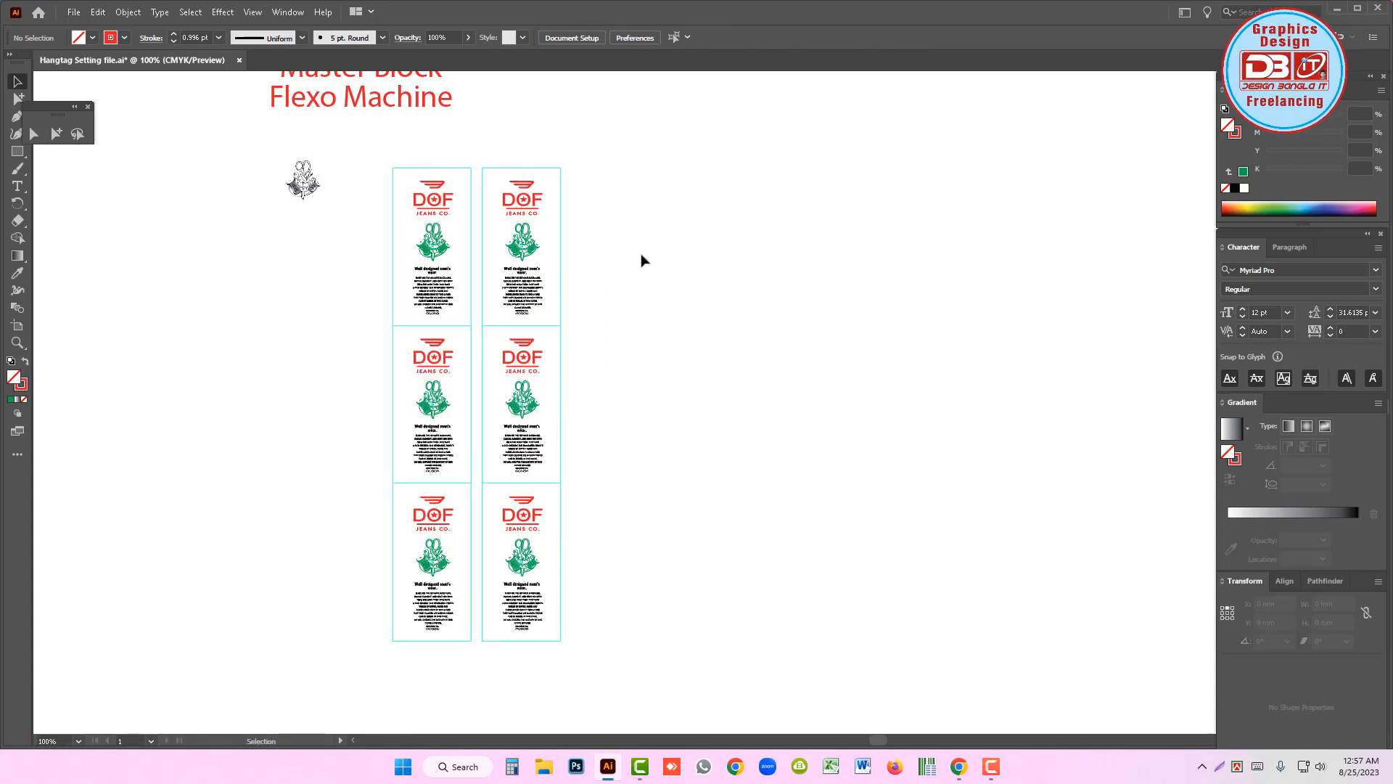
- Try a third hangtag column 4 mm to the right of the second and delete it again
{"action": "left_click", "coordinate": [537, 282]}
{"action": "left_click_drag", "start_coordinate": [743, 380], "coordinate": [709, 306]}
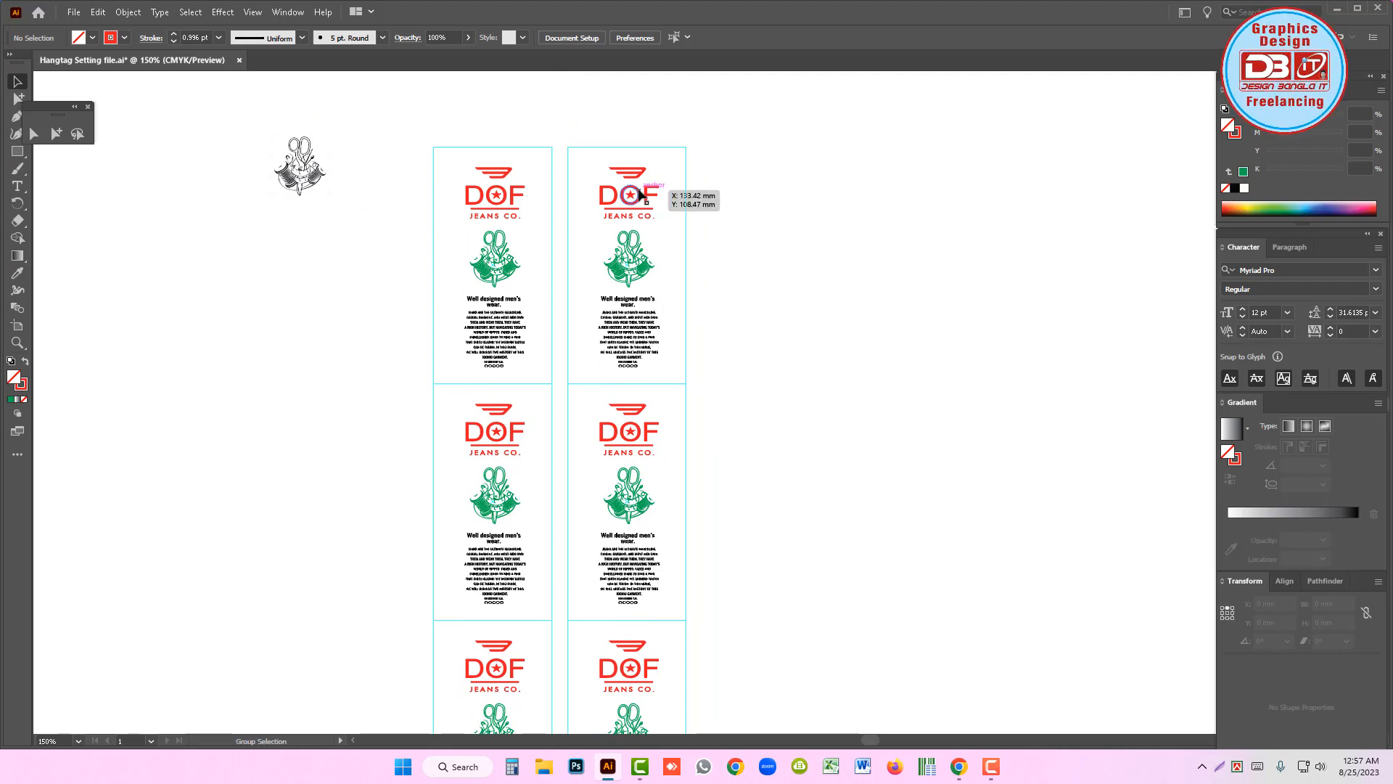
{"action": "left_click_drag", "start_coordinate": [638, 195], "coordinate": [772, 194], "text": "alt+shift"}
{"action": "left_click", "coordinate": [921, 386]}
{"action": "left_click", "coordinate": [768, 429], "text": "ctrl+alt"}
{"action": "left_click_drag", "start_coordinate": [815, 444], "coordinate": [746, 391]}
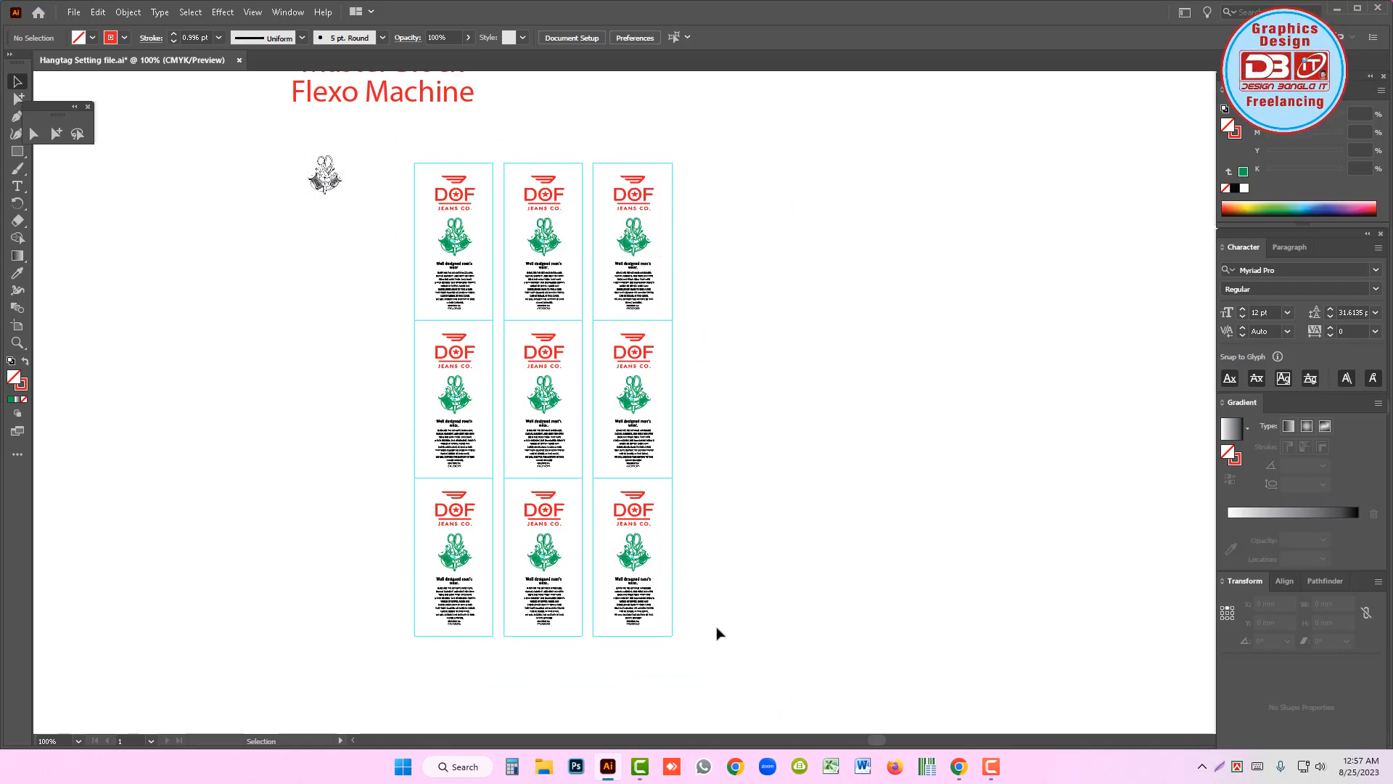
{"action": "left_click_drag", "start_coordinate": [774, 690], "coordinate": [414, 158]}
{"action": "left_click_drag", "start_coordinate": [590, 146], "coordinate": [764, 635]}
{"action": "key", "text": "Delete"}
- Group the two hangtag columns, duplicate the group to the right edge to edge, and nudge the copy once to leave a 4 mm gap
{"action": "left_click_drag", "start_coordinate": [633, 663], "coordinate": [403, 145]}
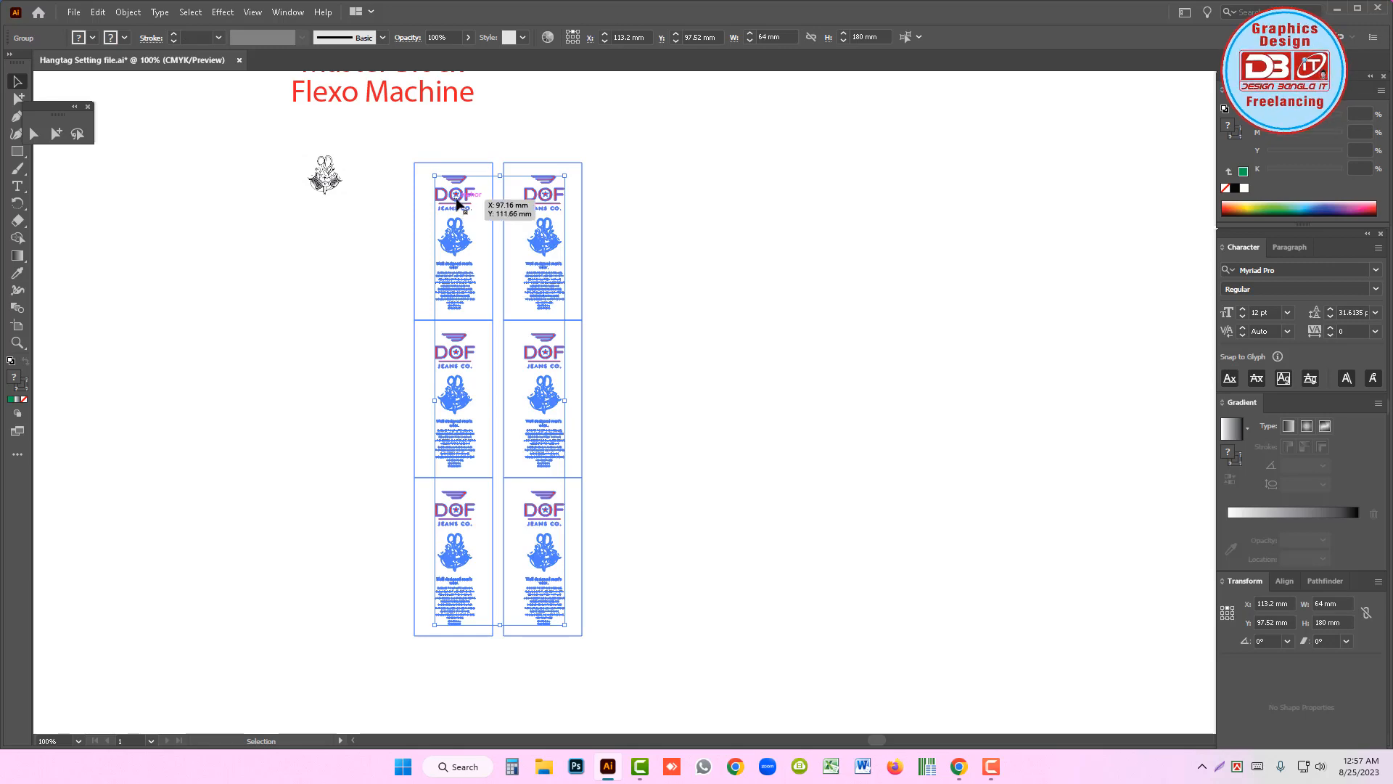
{"action": "key", "text": "ctrl+g"}
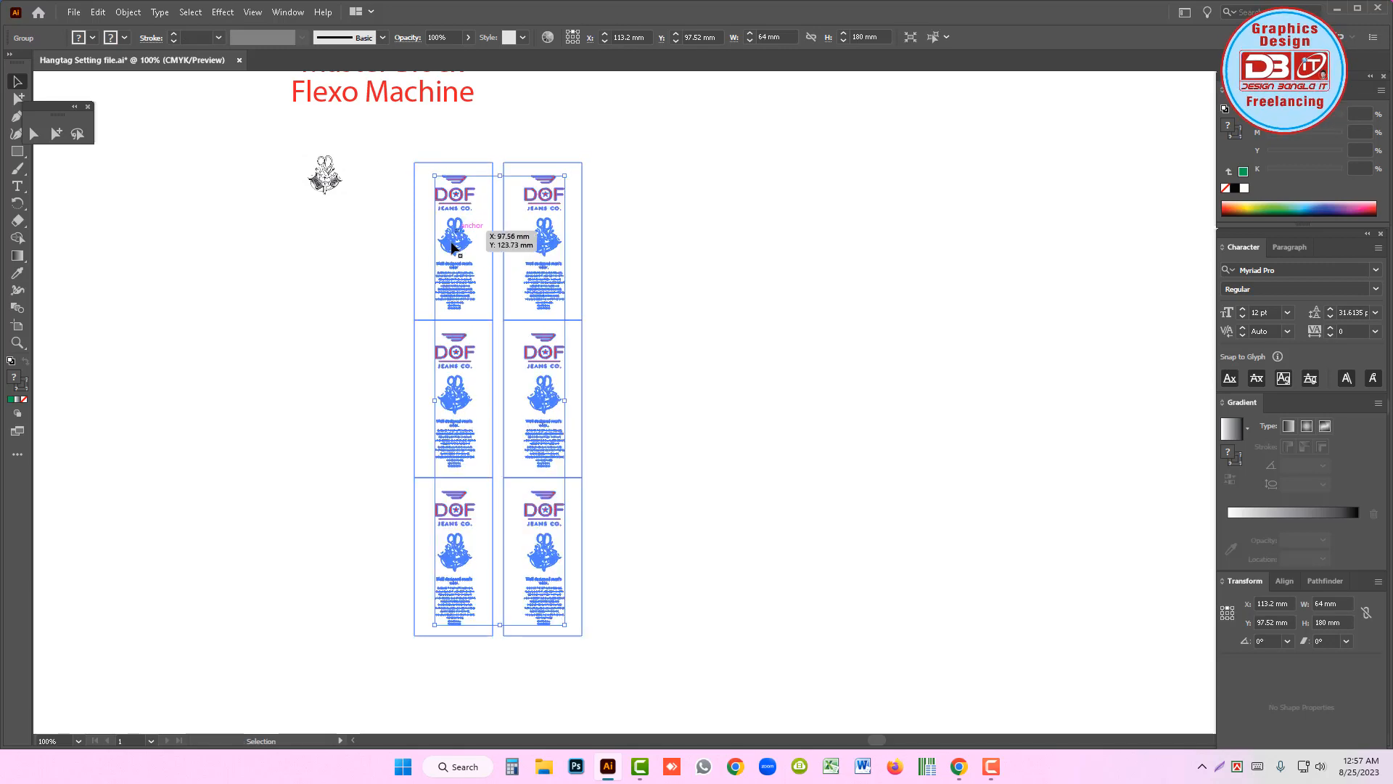
{"action": "left_click_drag", "start_coordinate": [467, 242], "coordinate": [622, 243], "text": "alt"}
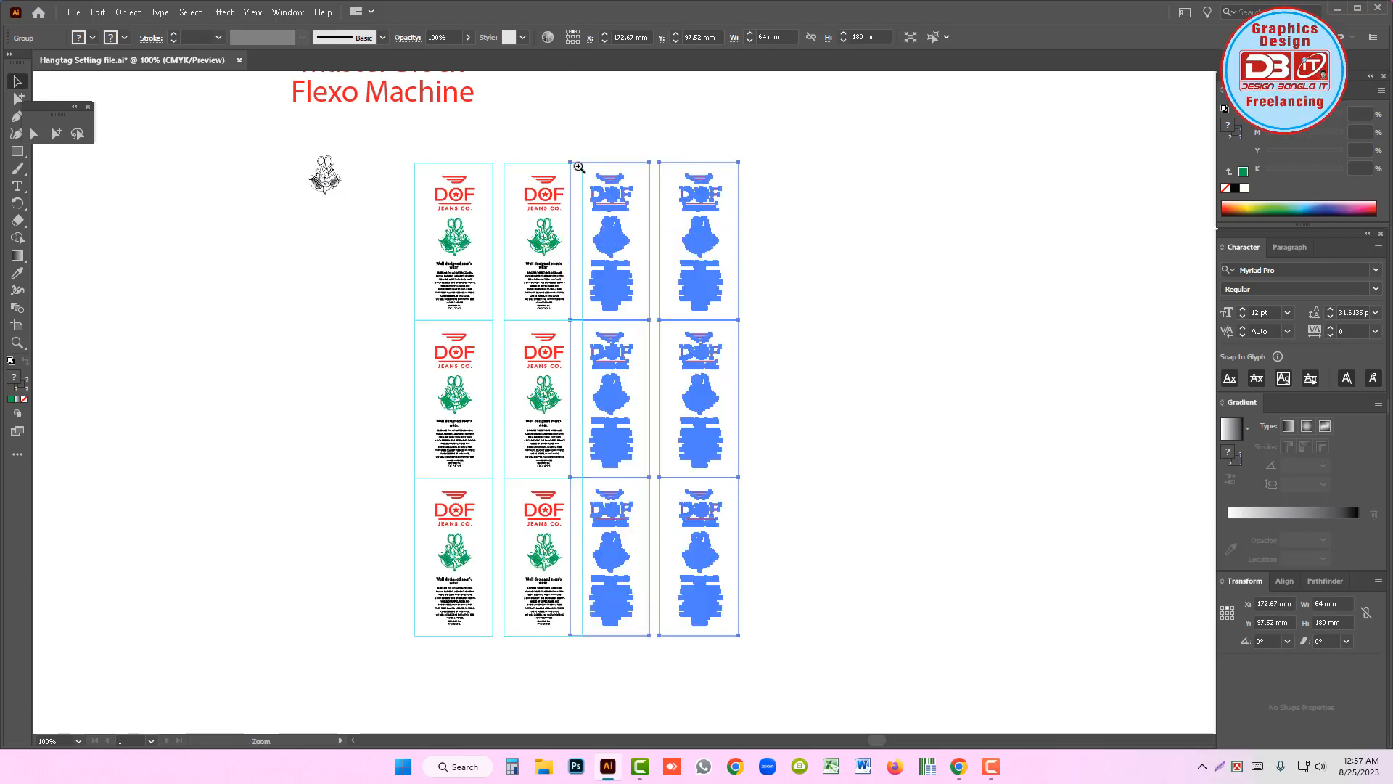
{"action": "key", "text": "ctrl+space"}
{"action": "left_click_drag", "start_coordinate": [580, 170], "coordinate": [812, 341]}
{"action": "left_click_drag", "start_coordinate": [550, 307], "coordinate": [726, 330]}
{"action": "key", "text": "Right"}
- Duplicate the two-column group once more to the right with a 4 mm gap, and select each of the three groups to check them
{"action": "key", "text": "ctrl+alt+space"}
{"action": "left_click", "coordinate": [773, 469], "text": "ctrl+alt"}
{"action": "left_click", "coordinate": [773, 469], "text": "ctrl+alt"}
{"action": "left_click", "coordinate": [773, 468], "text": "ctrl+alt"}
{"action": "left_click", "coordinate": [773, 468], "text": "ctrl+alt"}
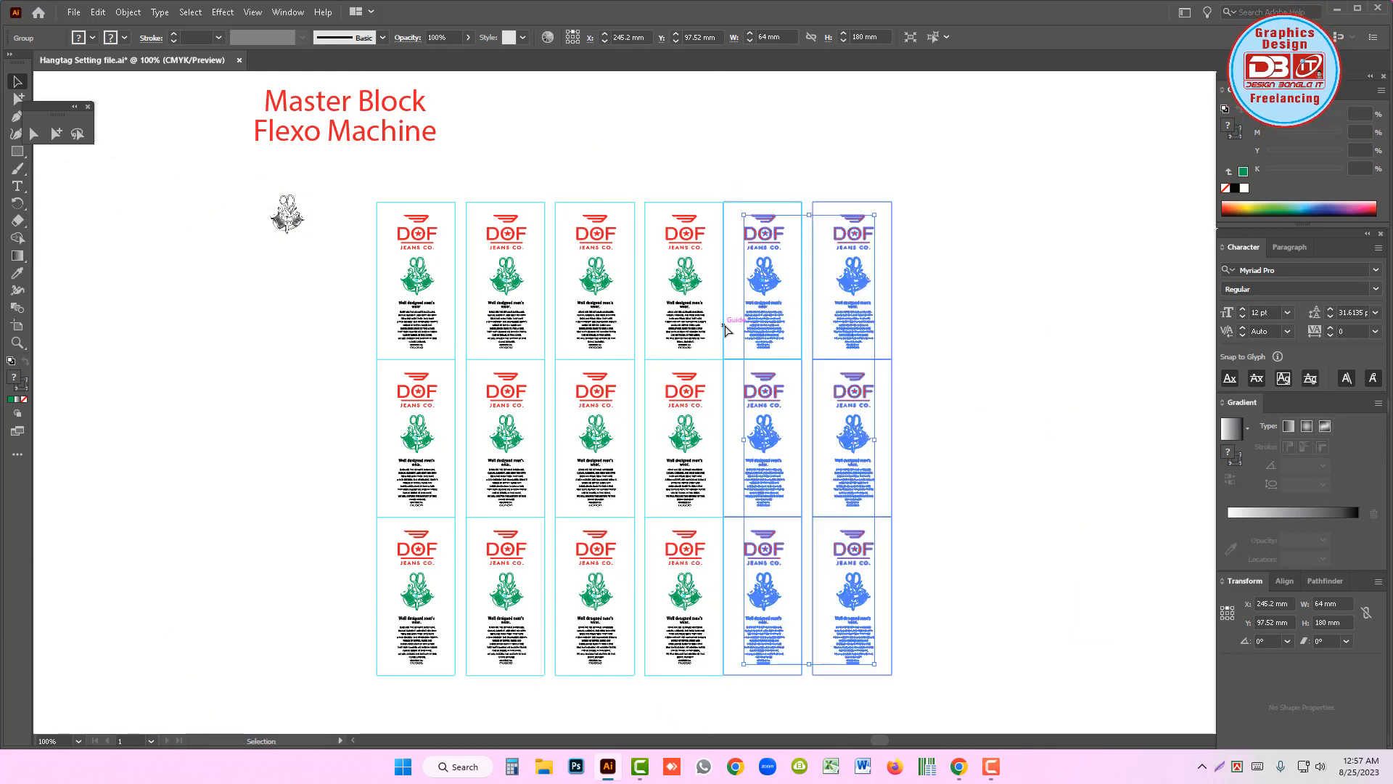
{"action": "left_click", "coordinate": [1008, 376]}
{"action": "left_click", "coordinate": [428, 317]}
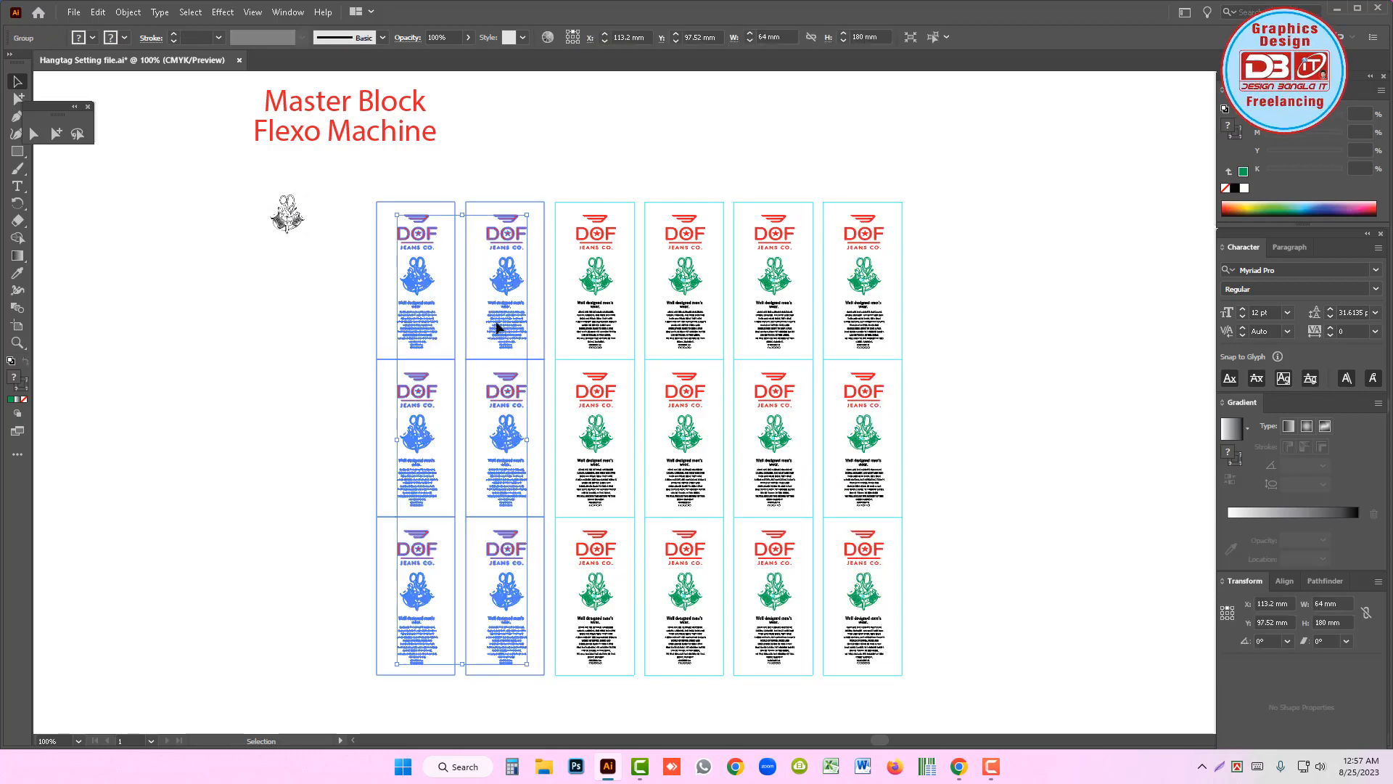
{"action": "left_click", "coordinate": [591, 287]}
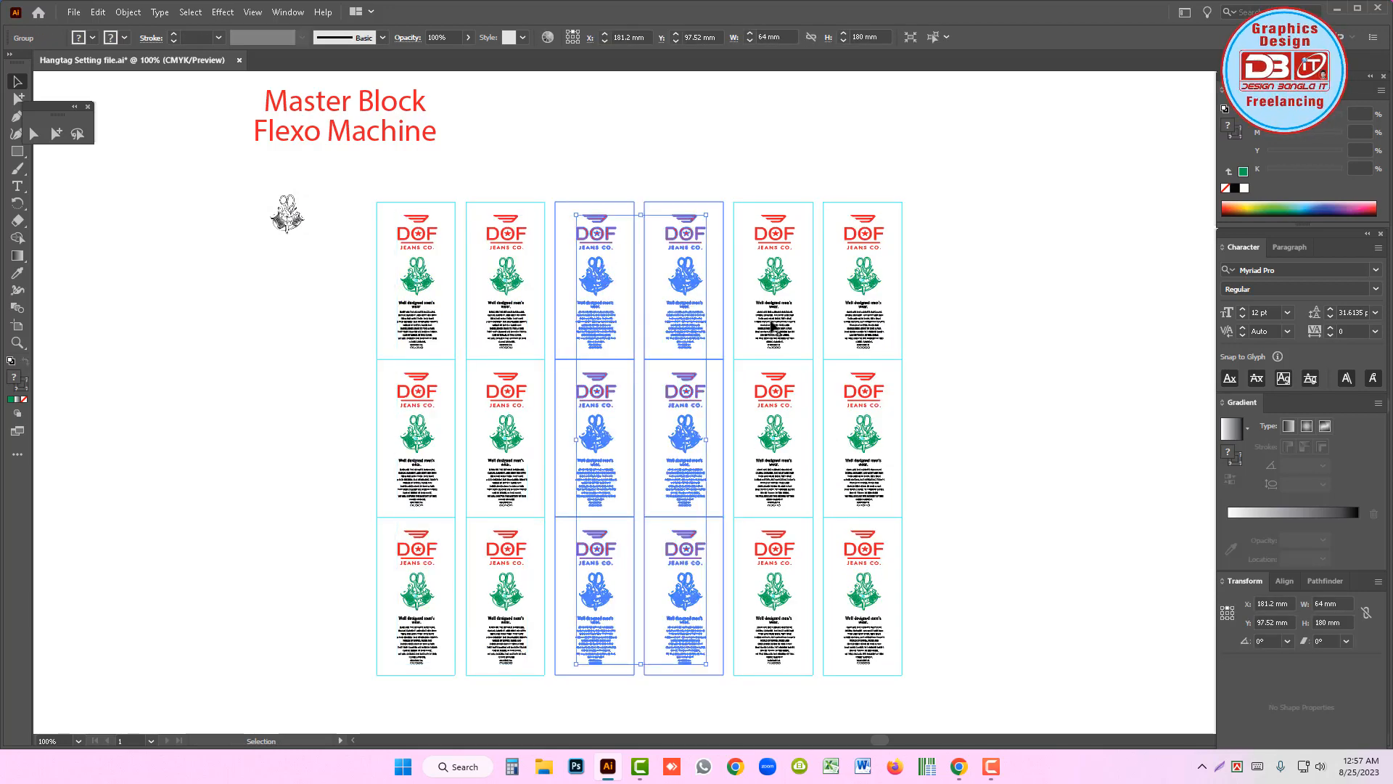
{"action": "left_click", "coordinate": [772, 322]}
{"action": "left_click", "coordinate": [1049, 343]}
- Activate the Group Selection tool and lock the guides around the hangtags
{"action": "left_click", "coordinate": [55, 134]}
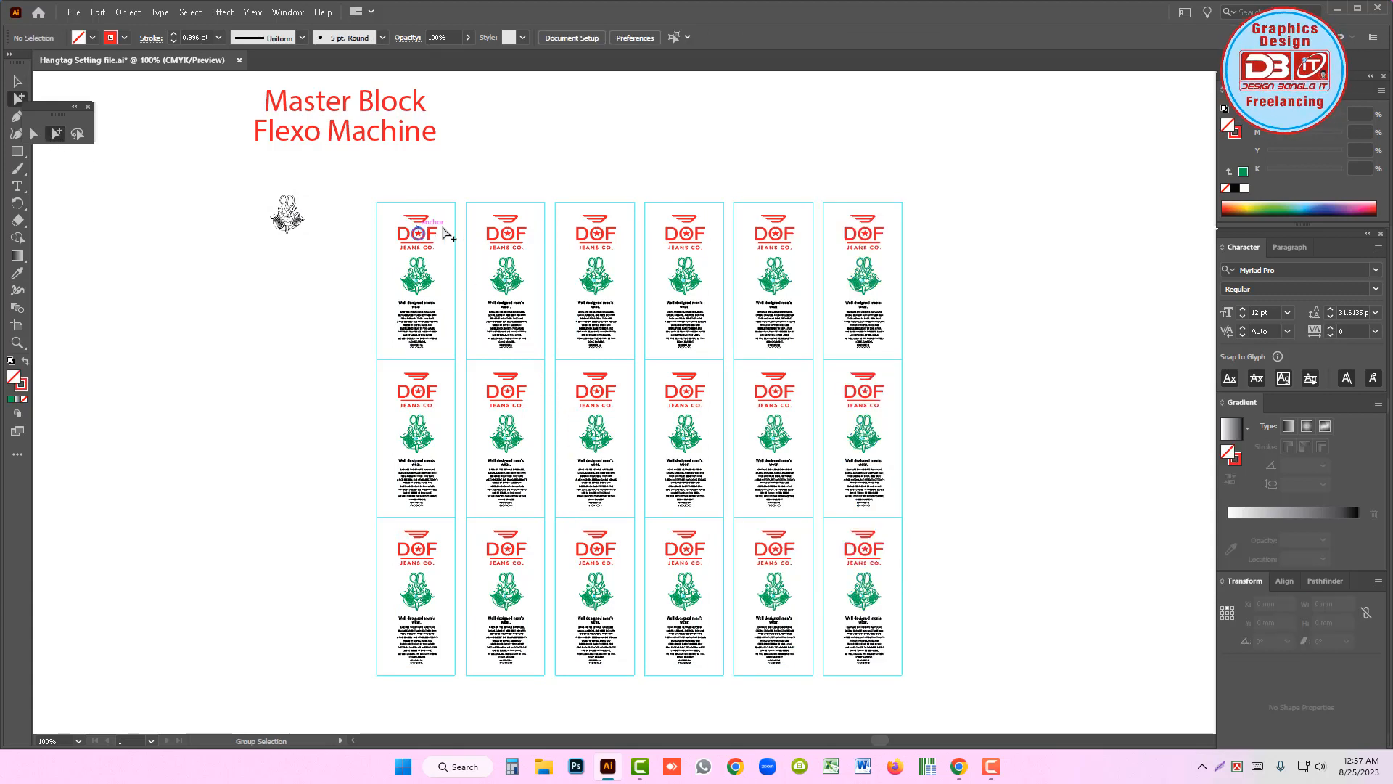
{"action": "right_click", "coordinate": [481, 179]}
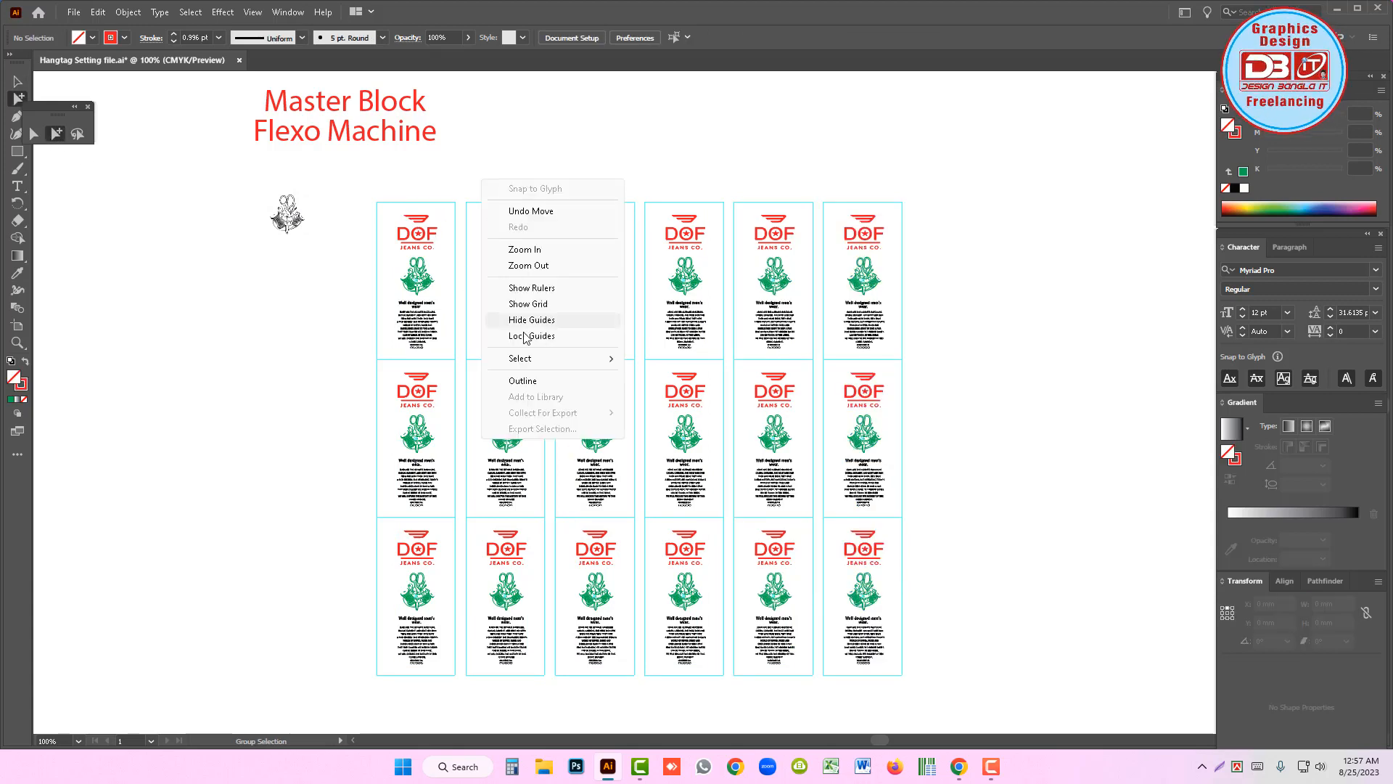
{"action": "left_click", "coordinate": [529, 339]}
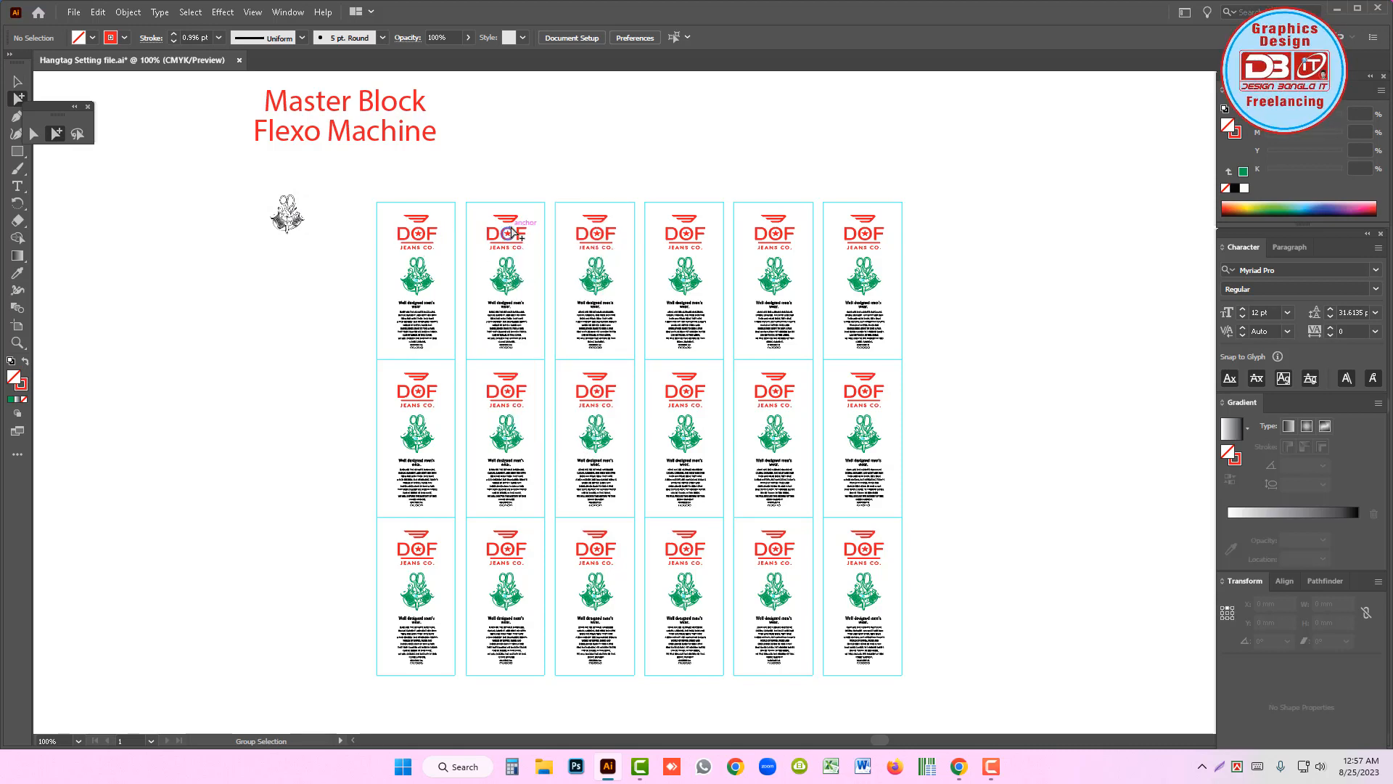
- Delete the scissors artwork and the text from all hangtags in the first two columns, keeping only the red logo
{"action": "left_click_drag", "start_coordinate": [396, 257], "coordinate": [535, 361]}
{"action": "key", "text": "Delete"}
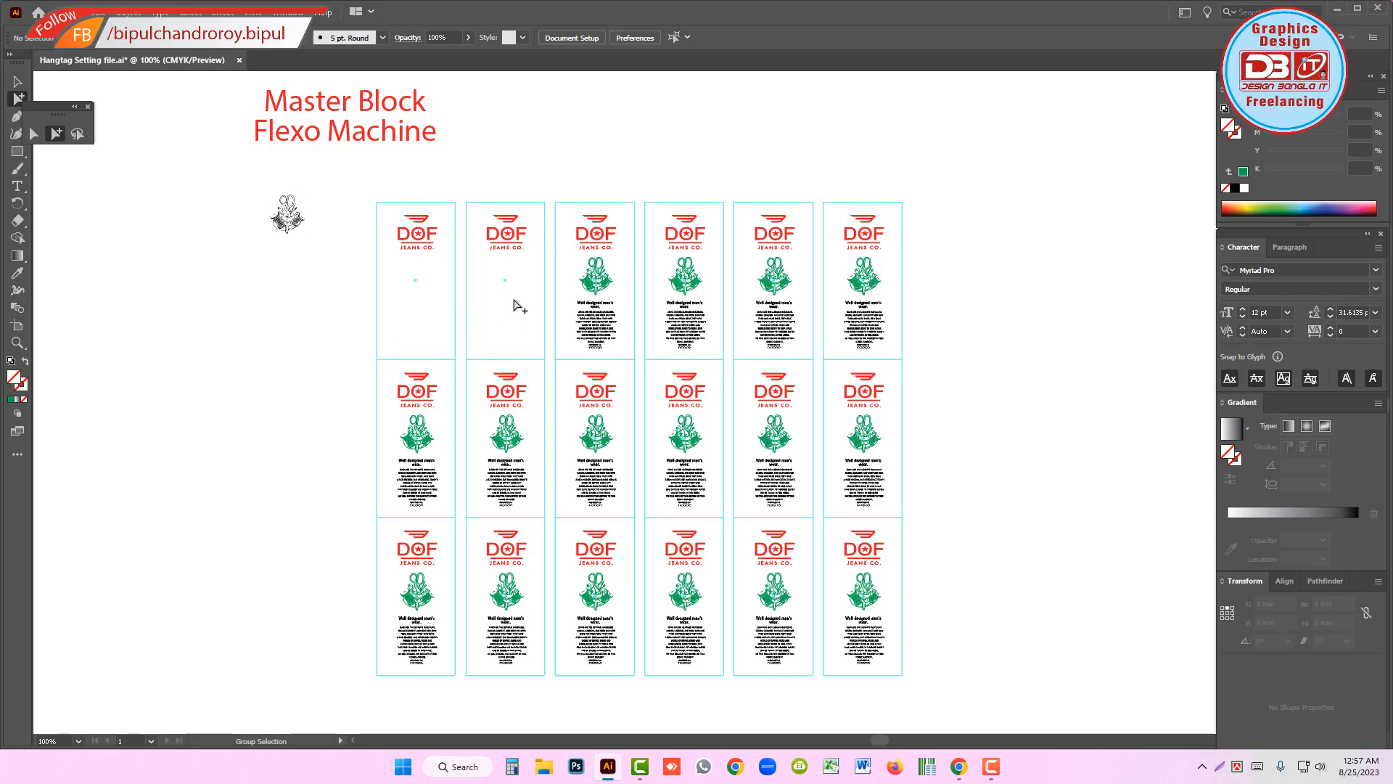
{"action": "left_click_drag", "start_coordinate": [396, 414], "coordinate": [535, 523]}
{"action": "key", "text": "Delete"}
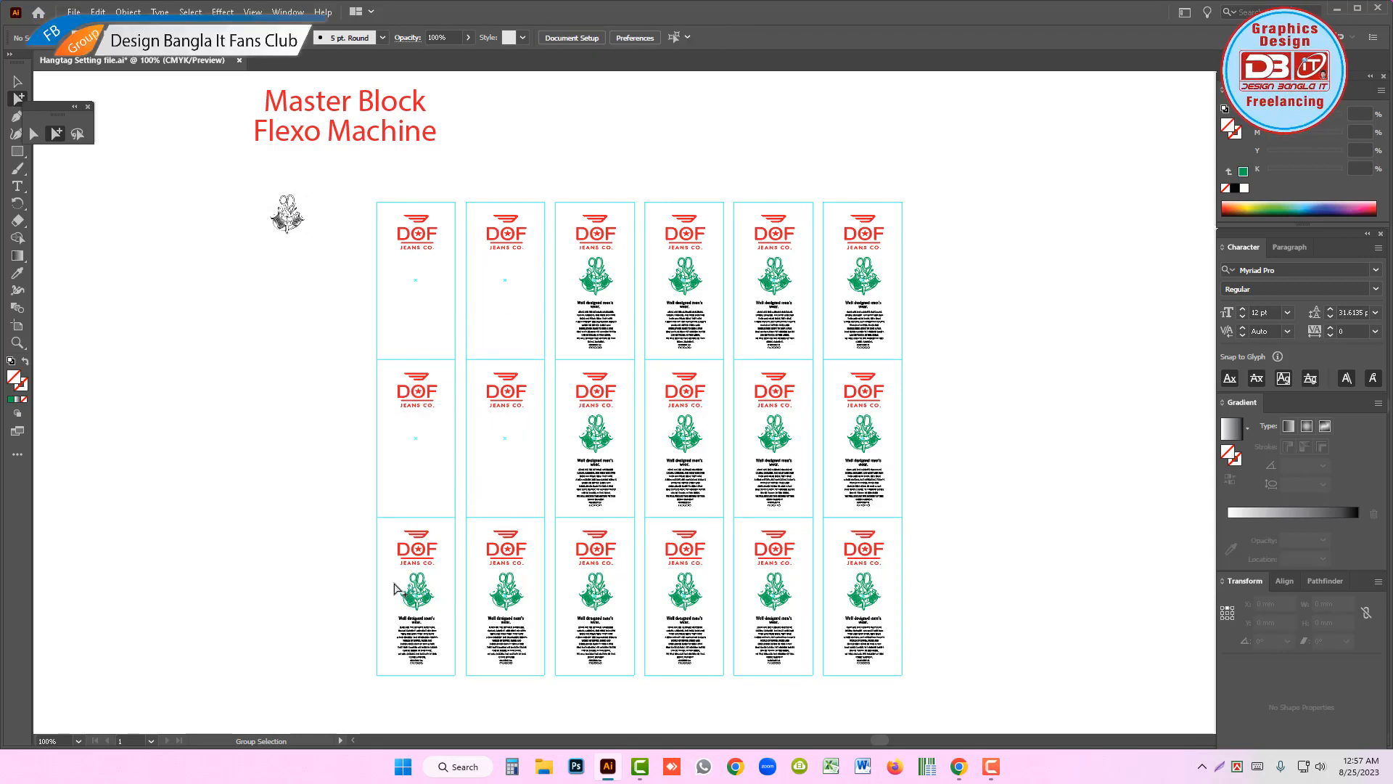
{"action": "left_click_drag", "start_coordinate": [394, 576], "coordinate": [538, 679]}
{"action": "key", "text": "Delete"}
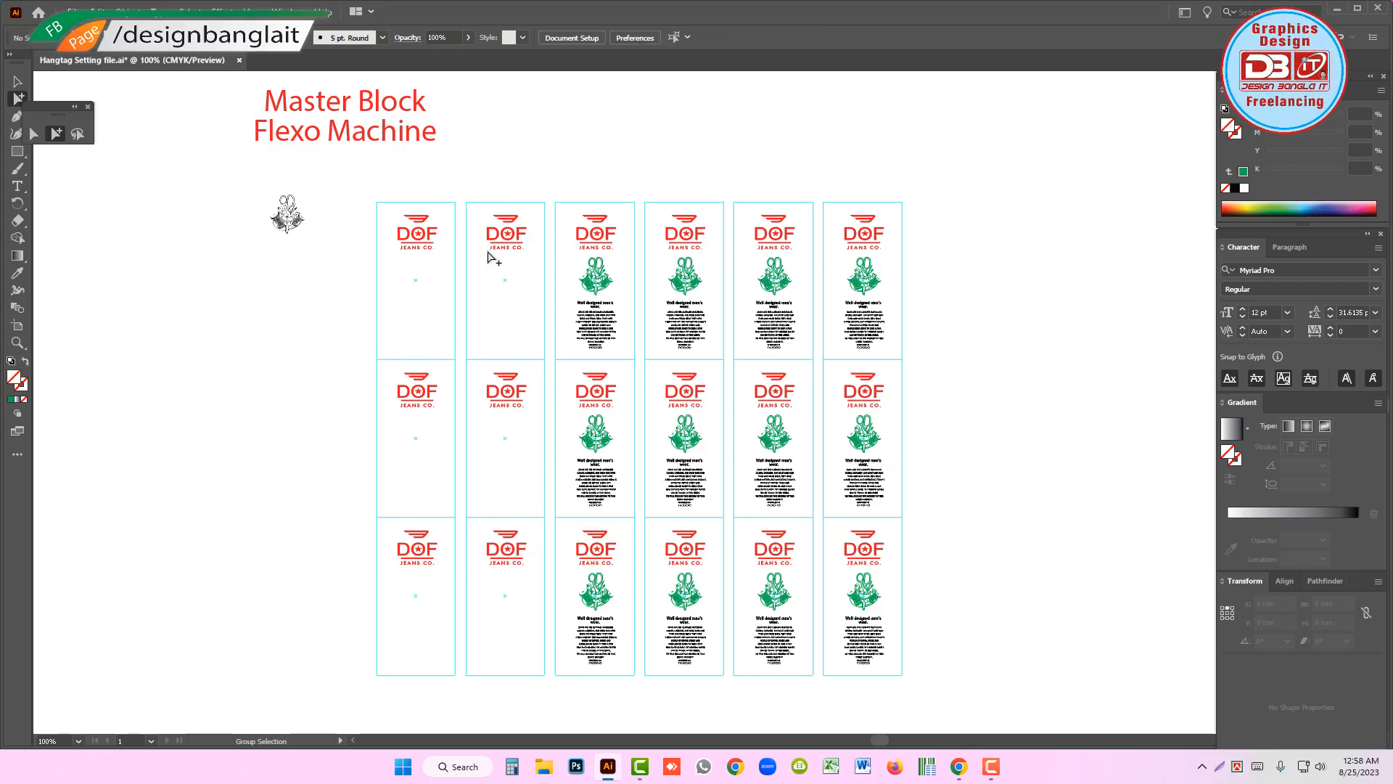
- Delete the logo and the text from all hangtags in the third and fourth columns, keeping only the green scissors artwork
{"action": "left_click_drag", "start_coordinate": [567, 205], "coordinate": [721, 259]}
{"action": "key", "text": "Delete"}
{"action": "left_click_drag", "start_coordinate": [710, 357], "coordinate": [568, 303]}
{"action": "key", "text": "Delete"}
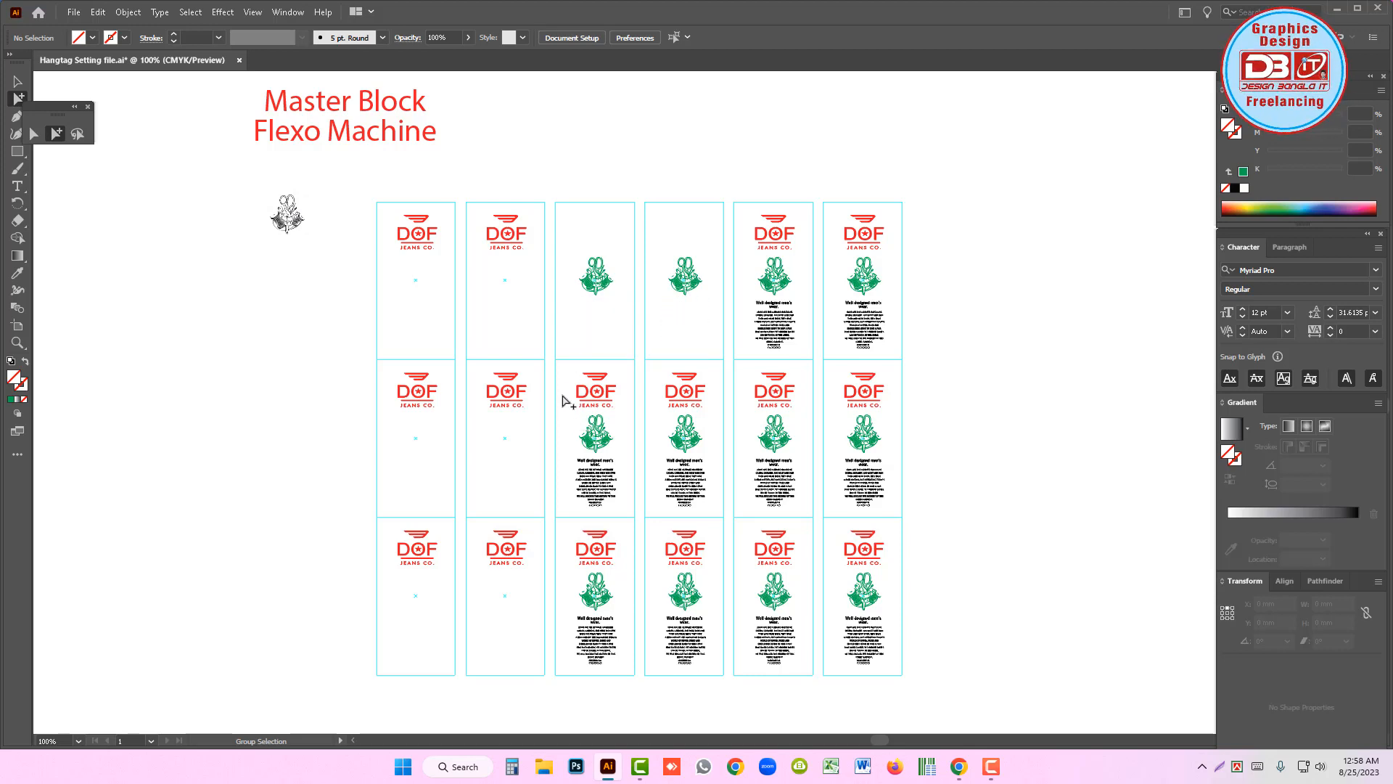
{"action": "left_click_drag", "start_coordinate": [563, 372], "coordinate": [722, 415]}
{"action": "key", "text": "Delete"}
{"action": "left_click_drag", "start_coordinate": [566, 456], "coordinate": [714, 517]}
{"action": "key", "text": "Delete"}
{"action": "left_click_drag", "start_coordinate": [568, 524], "coordinate": [715, 567]}
{"action": "key", "text": "Delete"}
{"action": "left_click_drag", "start_coordinate": [570, 620], "coordinate": [718, 672]}
{"action": "key", "text": "Delete"}
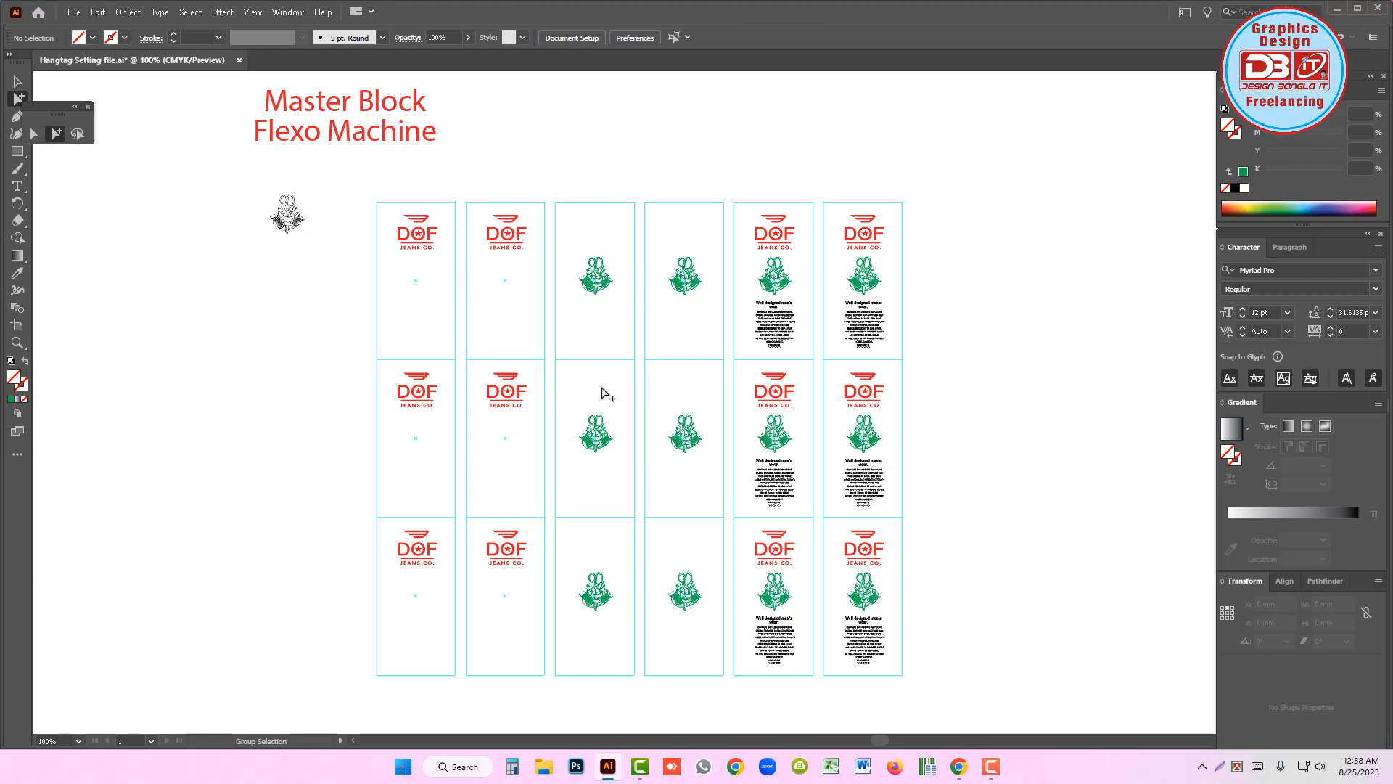
- Delete the logo and the scissors artwork from all hangtags in the fifth and sixth columns, keeping only the black text
{"action": "left_click_drag", "start_coordinate": [740, 197], "coordinate": [919, 299]}
{"action": "key", "text": "Delete"}
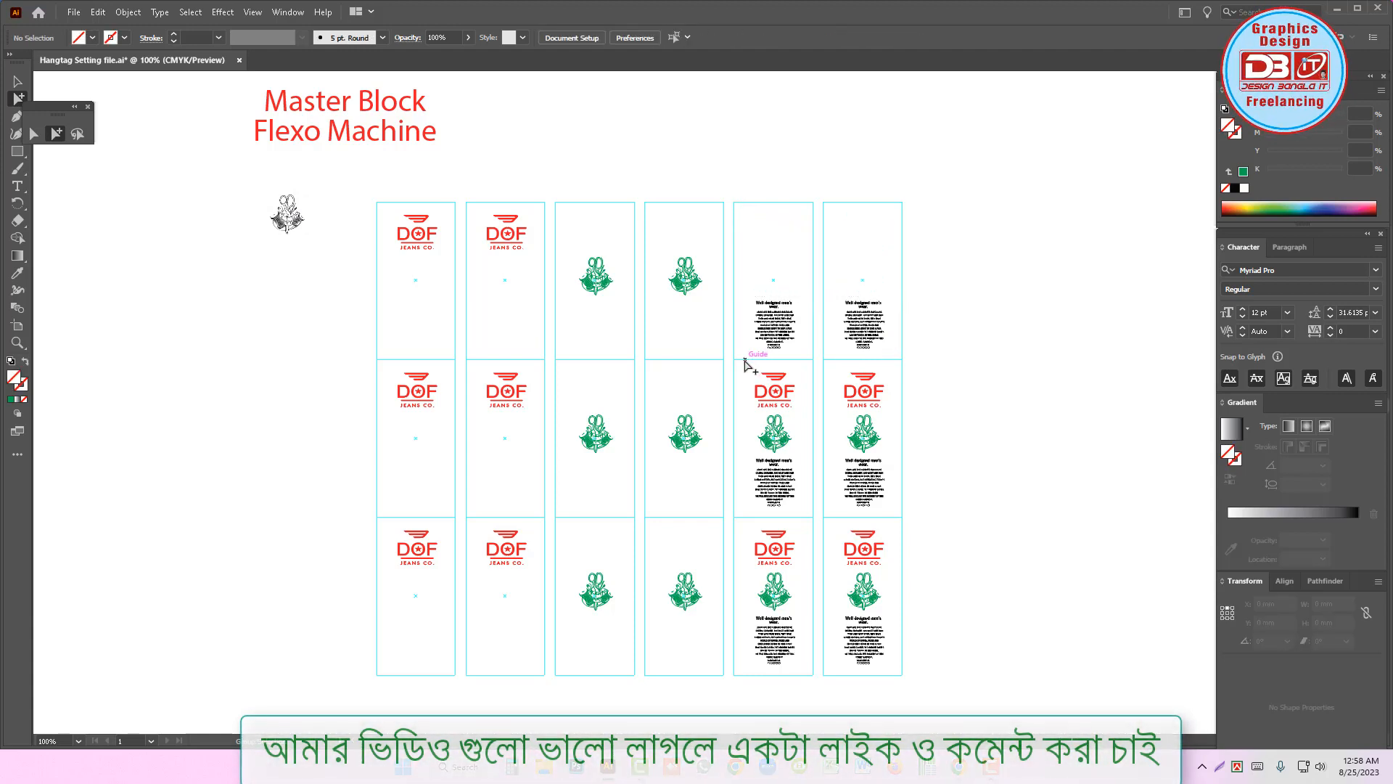
{"action": "left_click_drag", "start_coordinate": [741, 362], "coordinate": [912, 414]}
{"action": "key", "text": "Delete"}
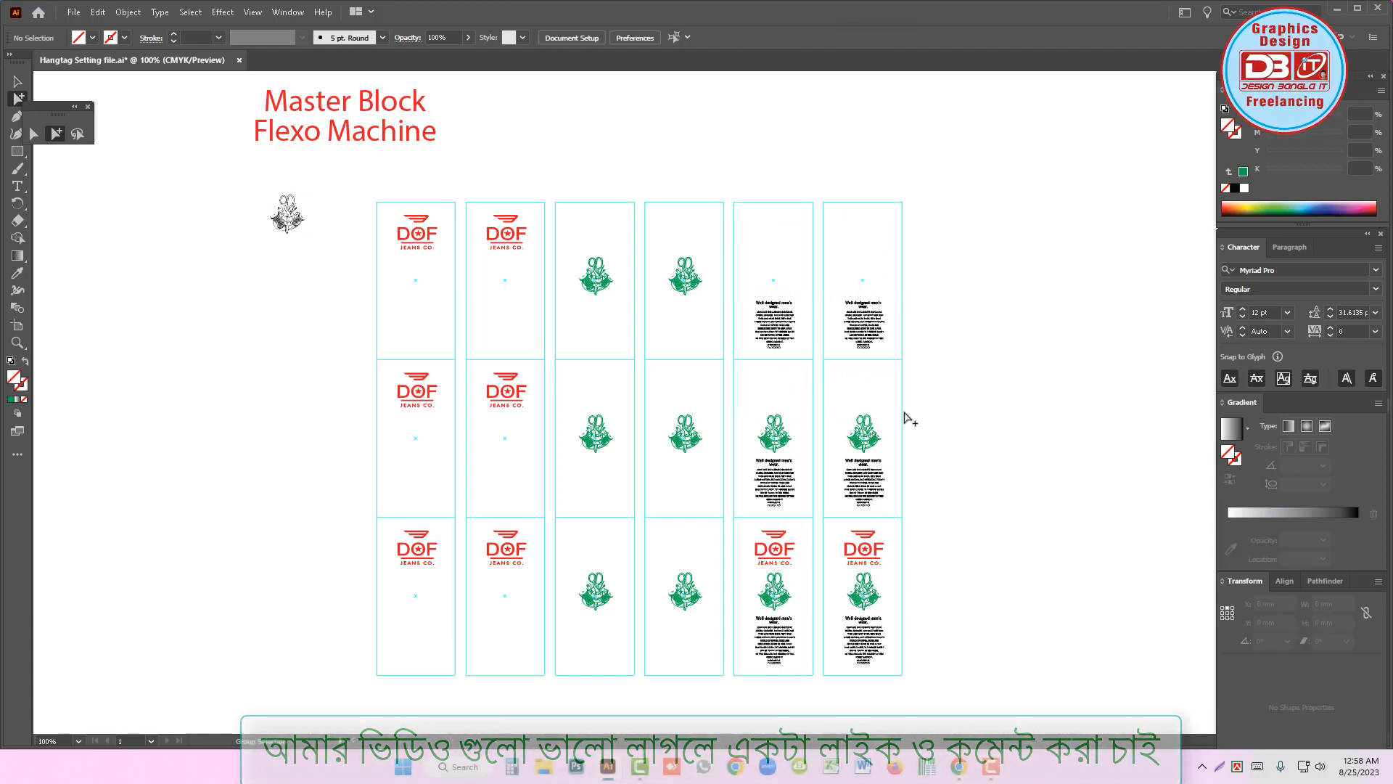
{"action": "left_click_drag", "start_coordinate": [741, 394], "coordinate": [908, 457]}
{"action": "key", "text": "Delete"}
{"action": "left_click_drag", "start_coordinate": [749, 523], "coordinate": [908, 618]}
{"action": "key", "text": "Delete"}
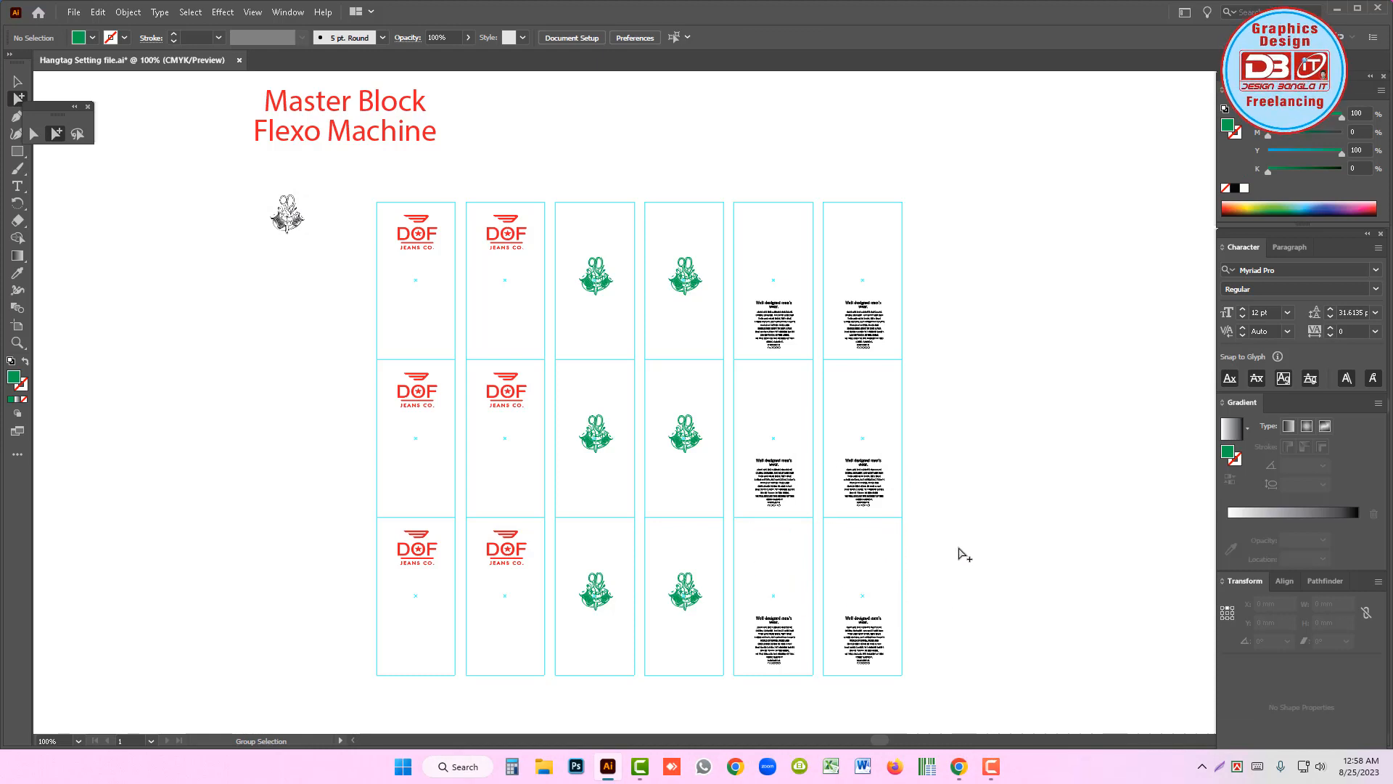
- Select the logo, scissors artwork and text column pairs in turn to check how each pair is grouped
{"action": "key", "text": "v"}
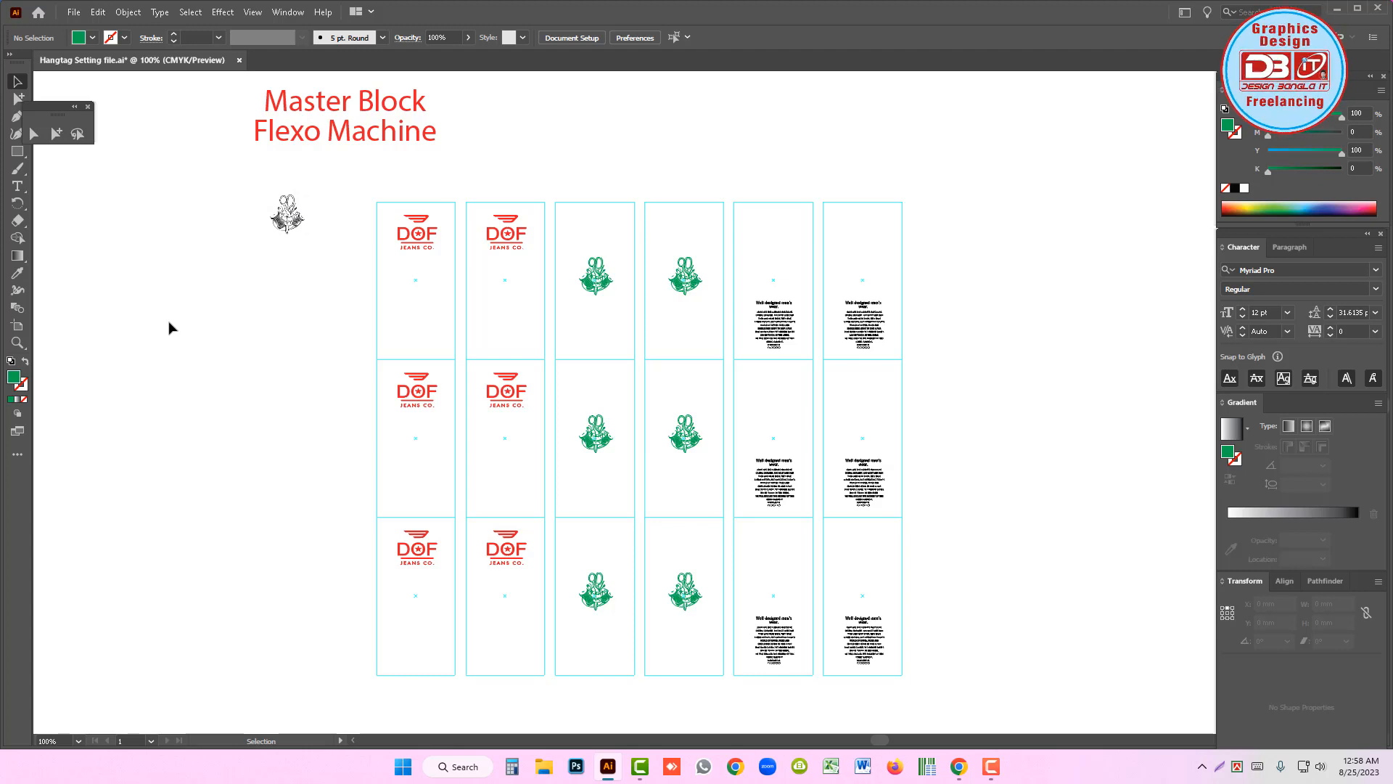
{"action": "left_click_drag", "start_coordinate": [397, 194], "coordinate": [445, 254]}
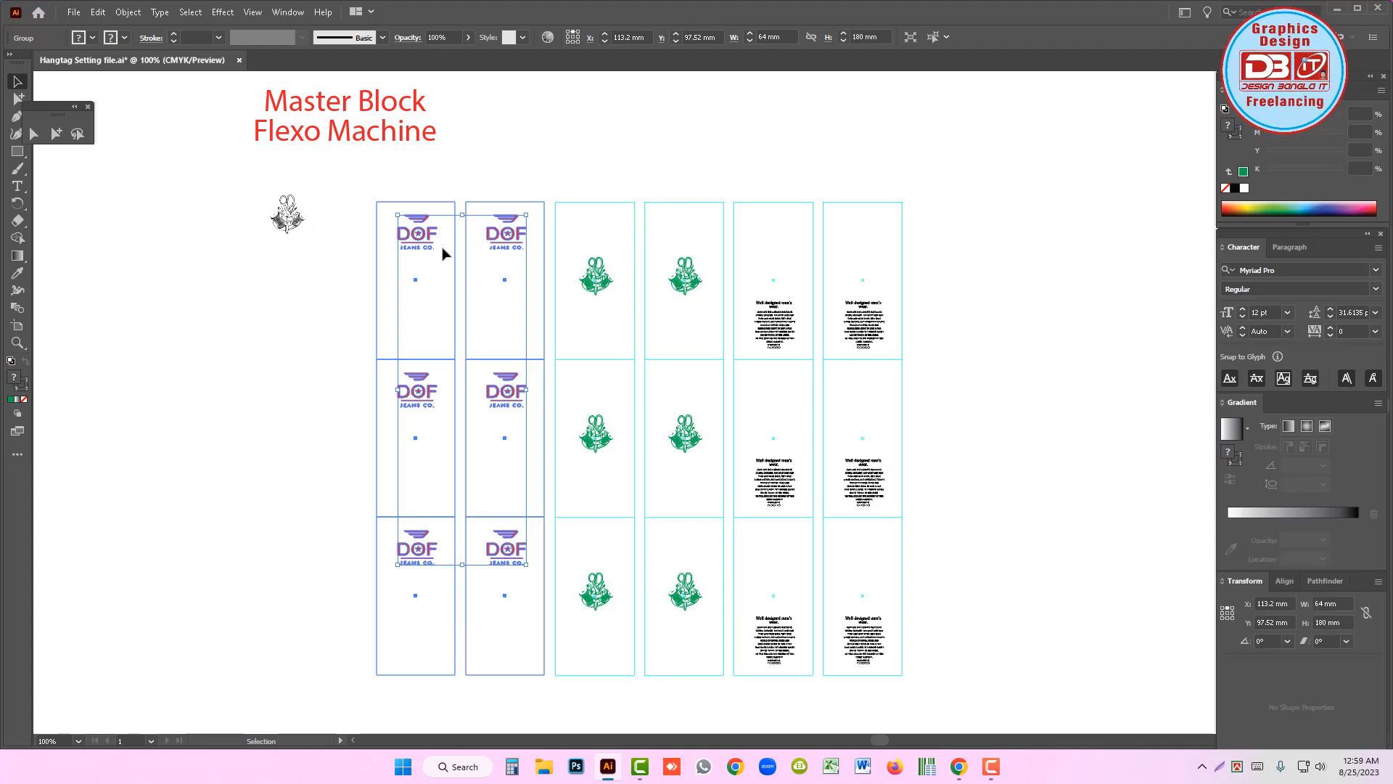
{"action": "left_click_drag", "start_coordinate": [586, 147], "coordinate": [695, 338]}
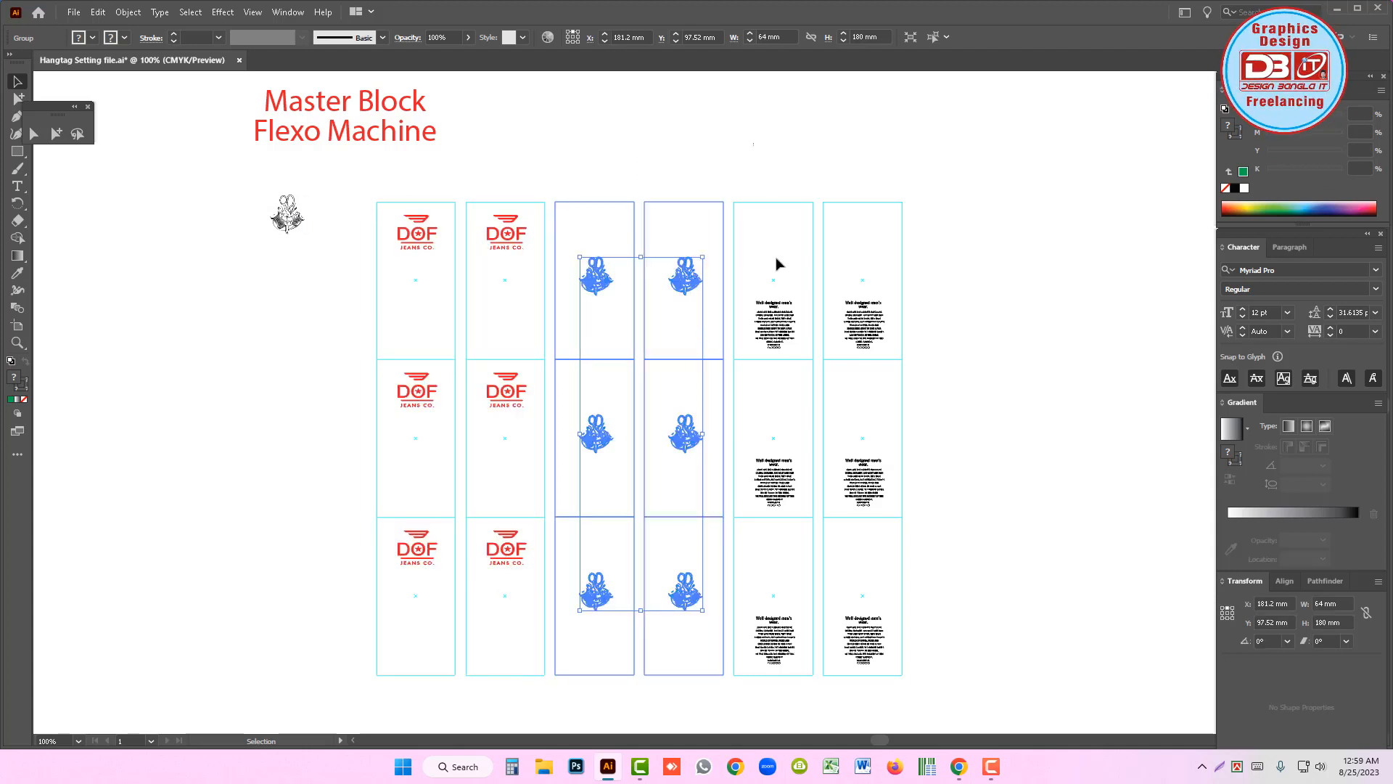
{"action": "left_click_drag", "start_coordinate": [754, 143], "coordinate": [802, 366]}
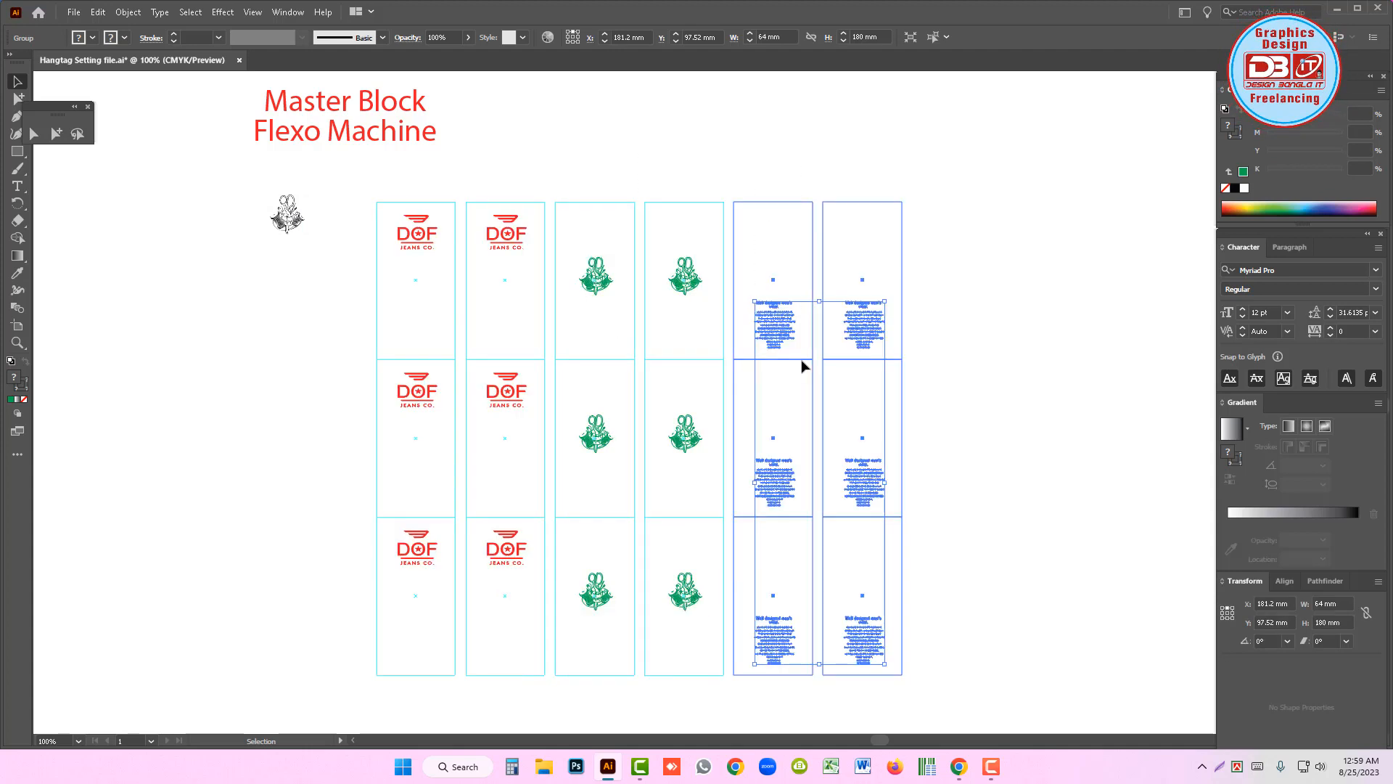
{"action": "left_click", "coordinate": [980, 451]}
- Use Group Selection to fill the lettering and wing emblem of all red logos in the first two columns with black
{"action": "left_click", "coordinate": [56, 133]}
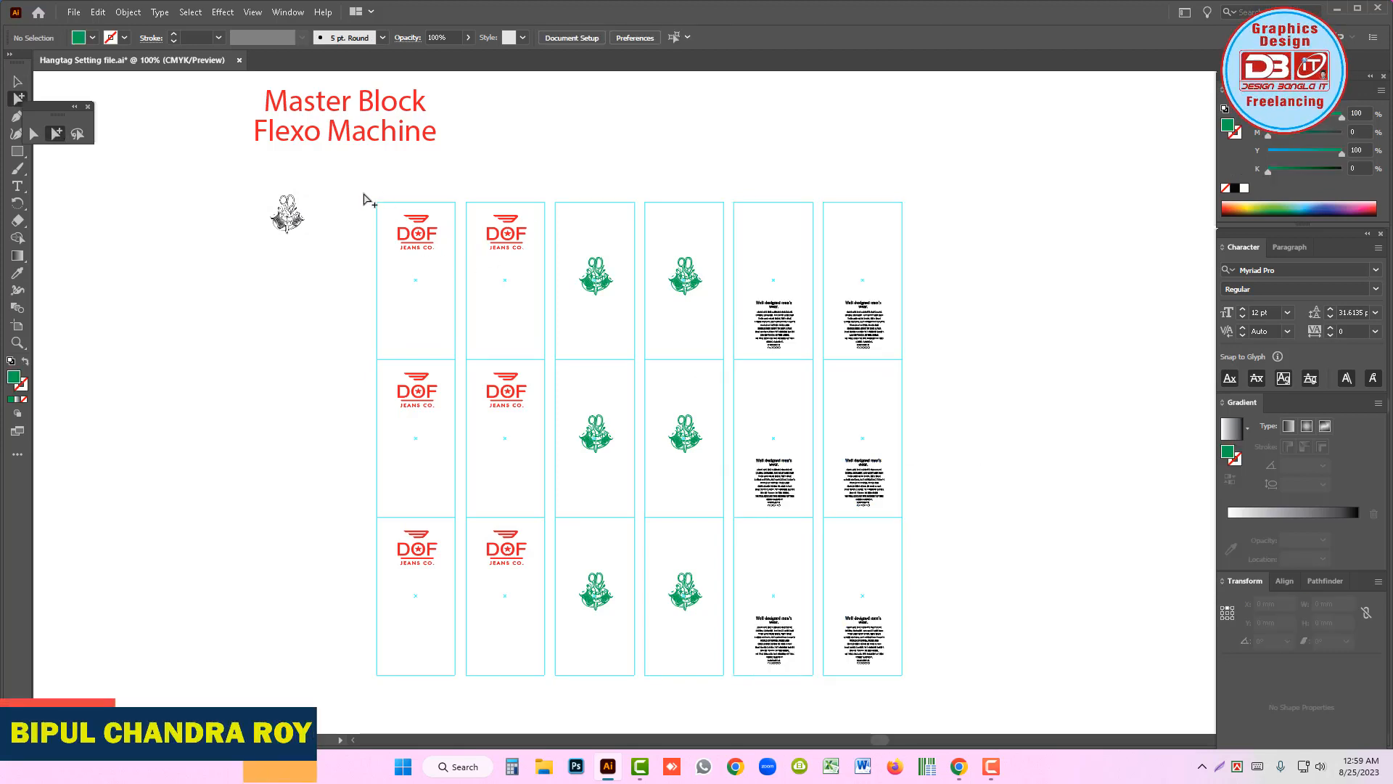
{"action": "left_click_drag", "start_coordinate": [382, 206], "coordinate": [553, 601]}
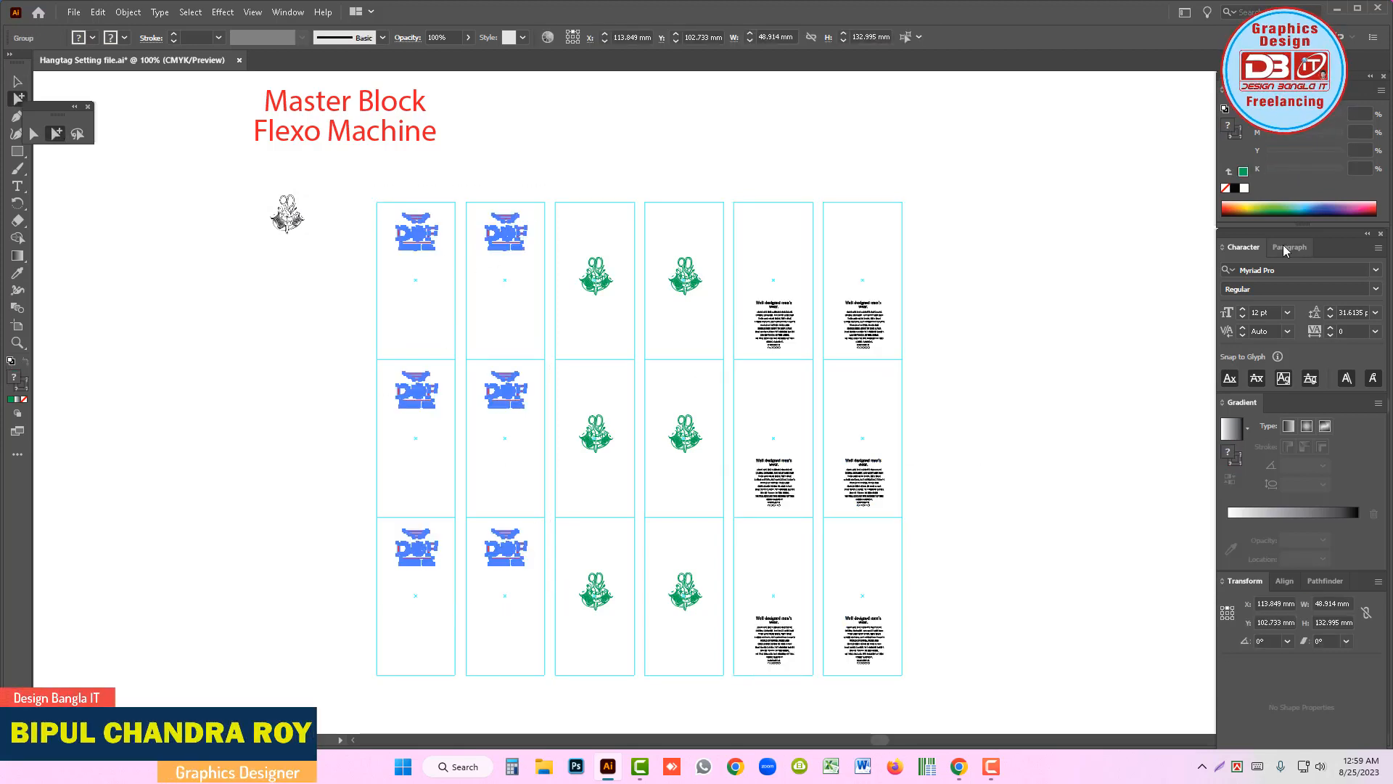
{"action": "left_click", "coordinate": [610, 206]}
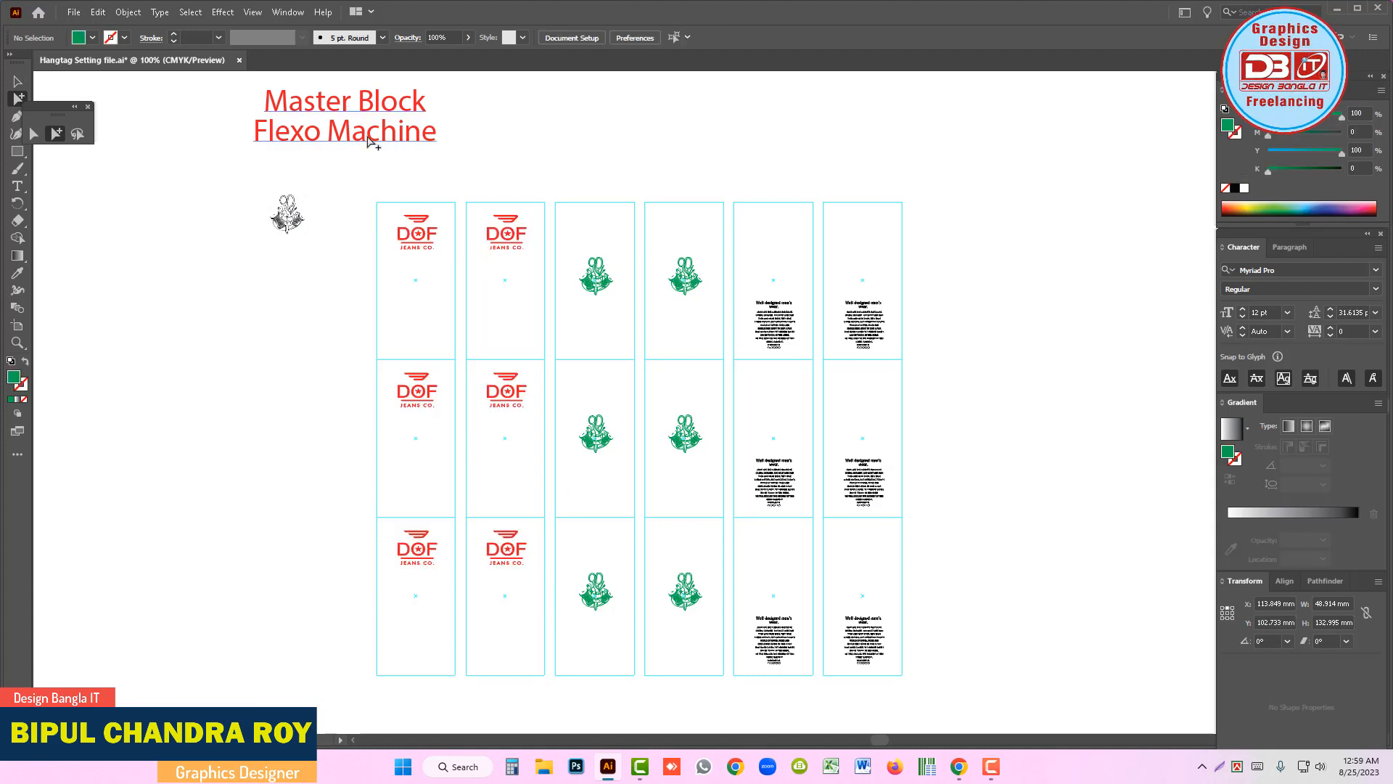
{"action": "left_click", "coordinate": [365, 133]}
{"action": "left_click", "coordinate": [371, 163]}
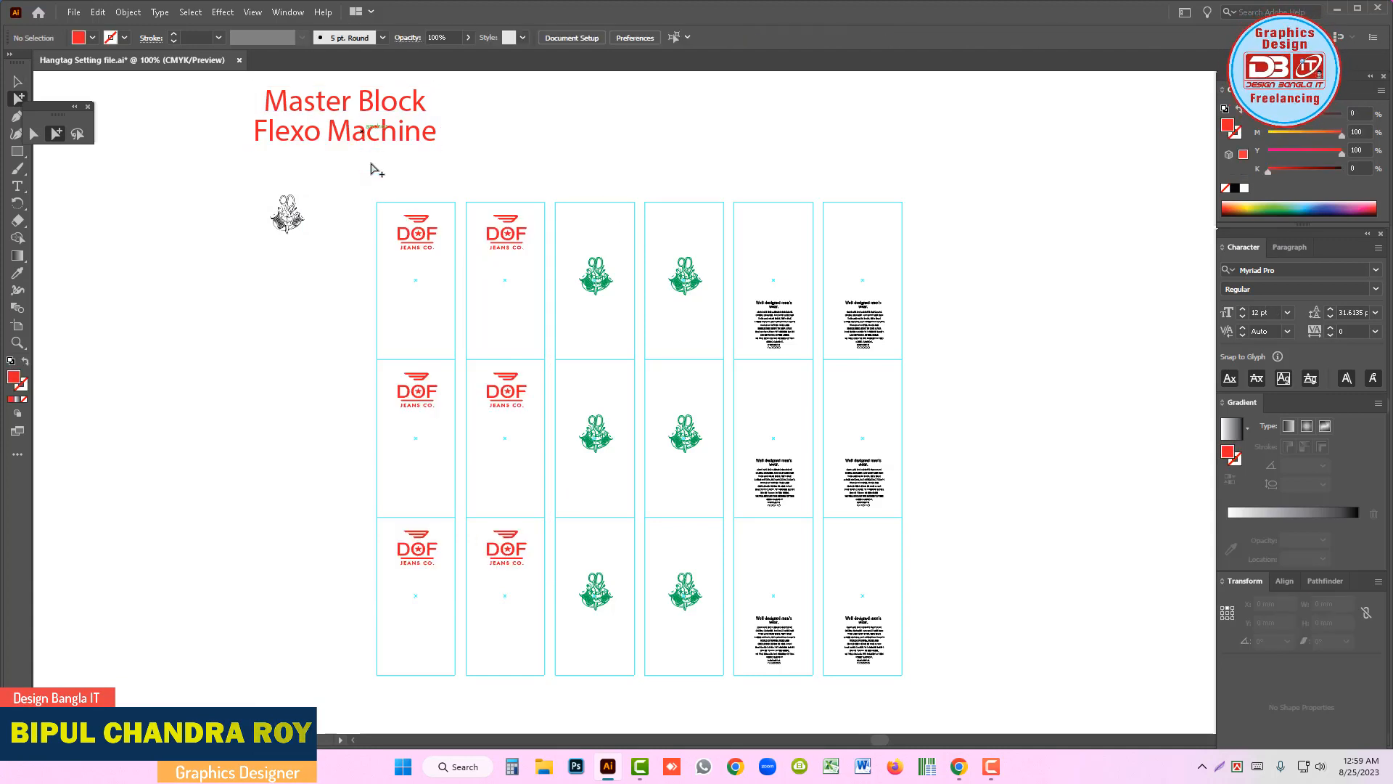
{"action": "left_click", "coordinate": [417, 221]}
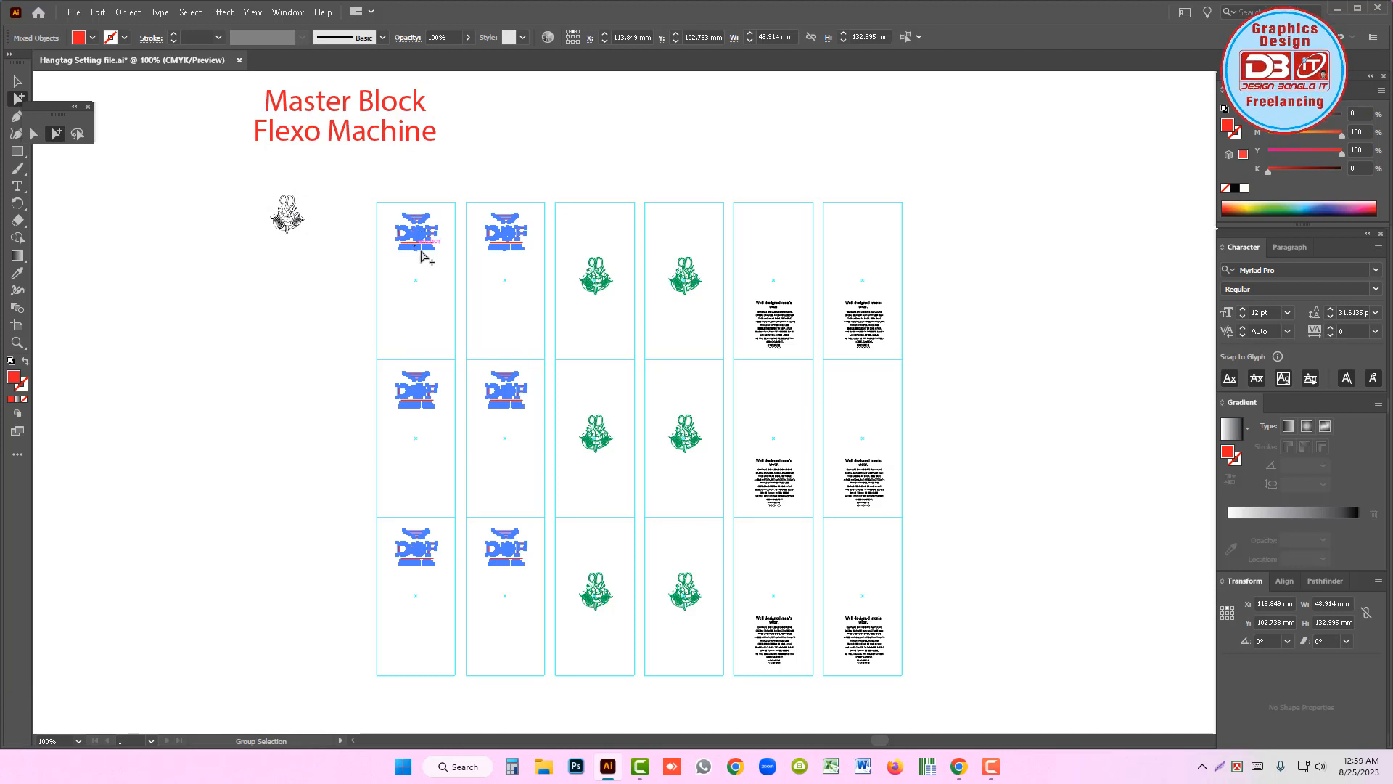
{"action": "left_click", "coordinate": [1235, 191]}
{"action": "left_click", "coordinate": [513, 267]}
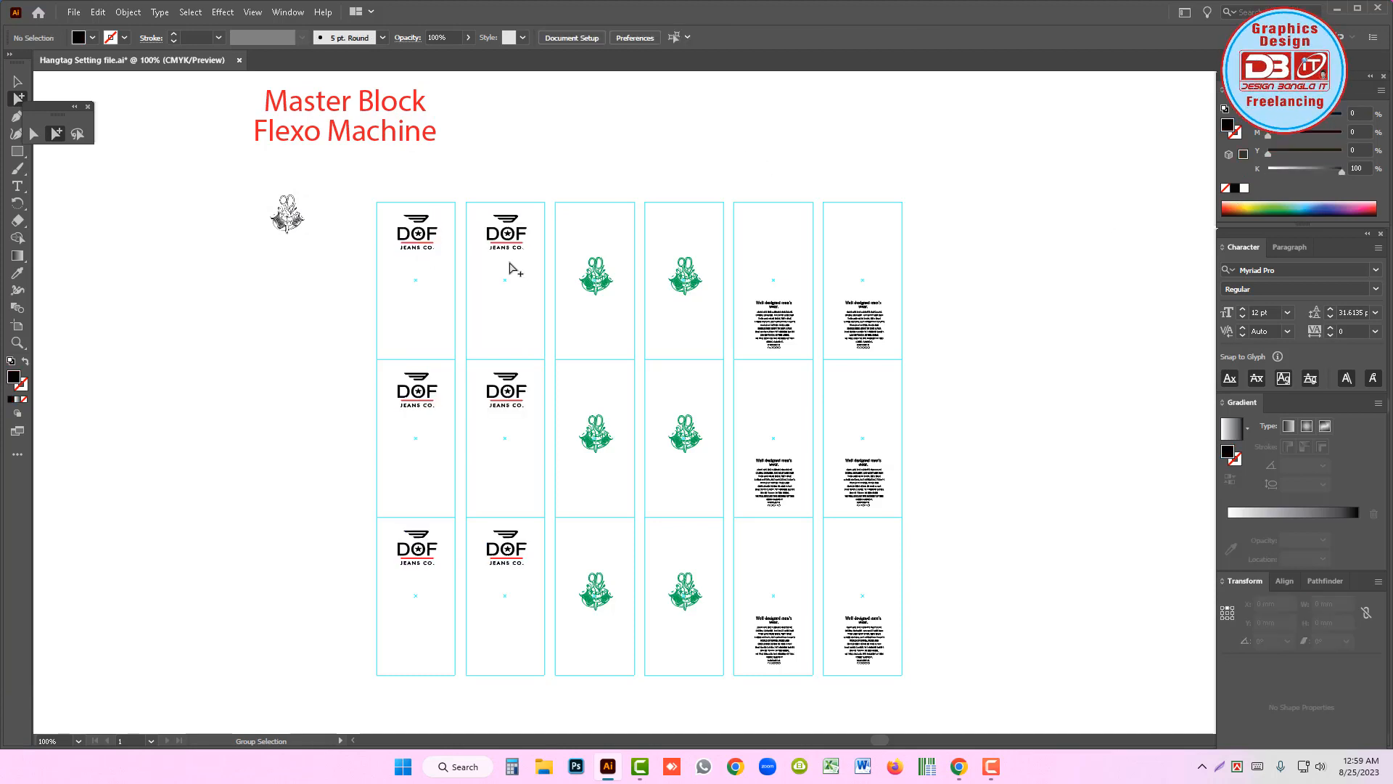
- Try to select all the red logo underlines at once by their shared stroke color
{"action": "left_click", "coordinate": [516, 246]}
{"action": "key", "text": "ctrl+6"}
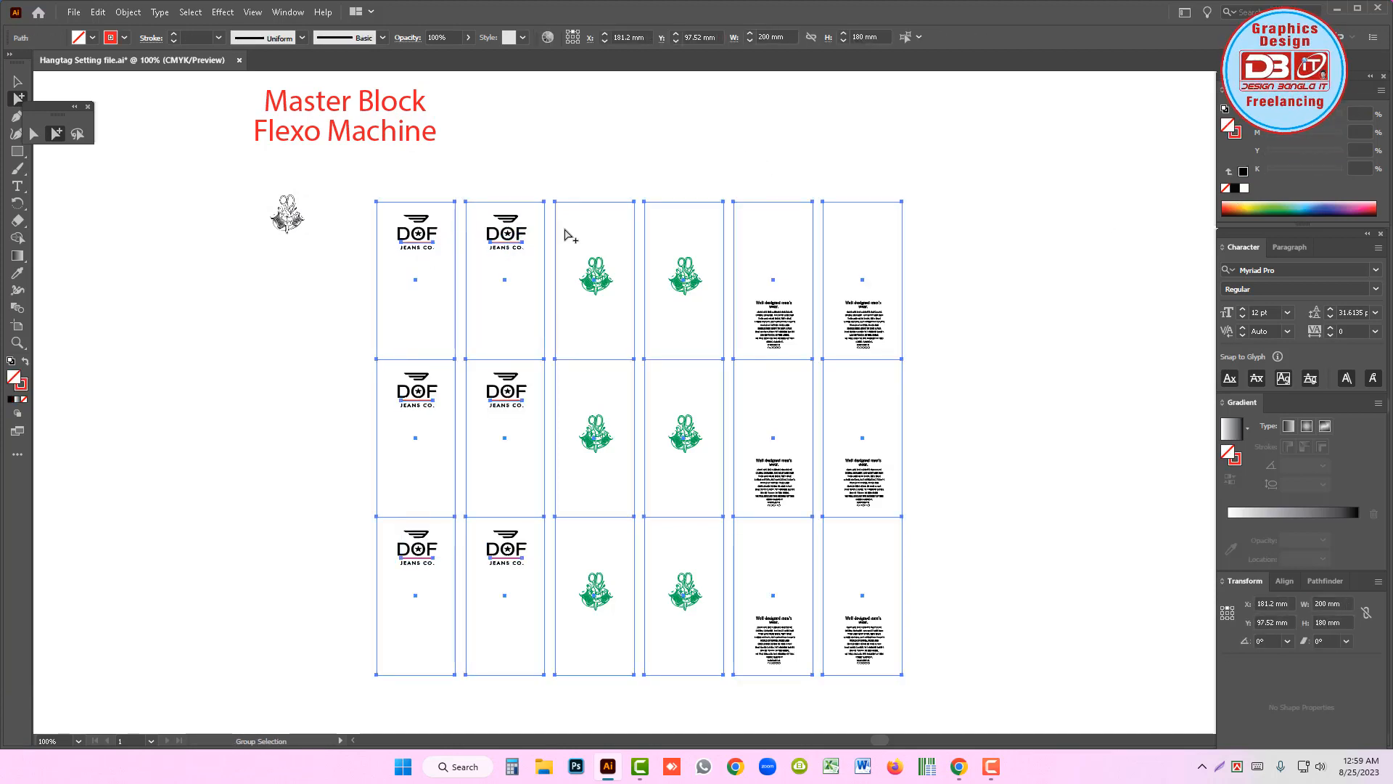
{"action": "left_click", "coordinate": [526, 141]}
{"action": "left_click", "coordinate": [516, 242]}
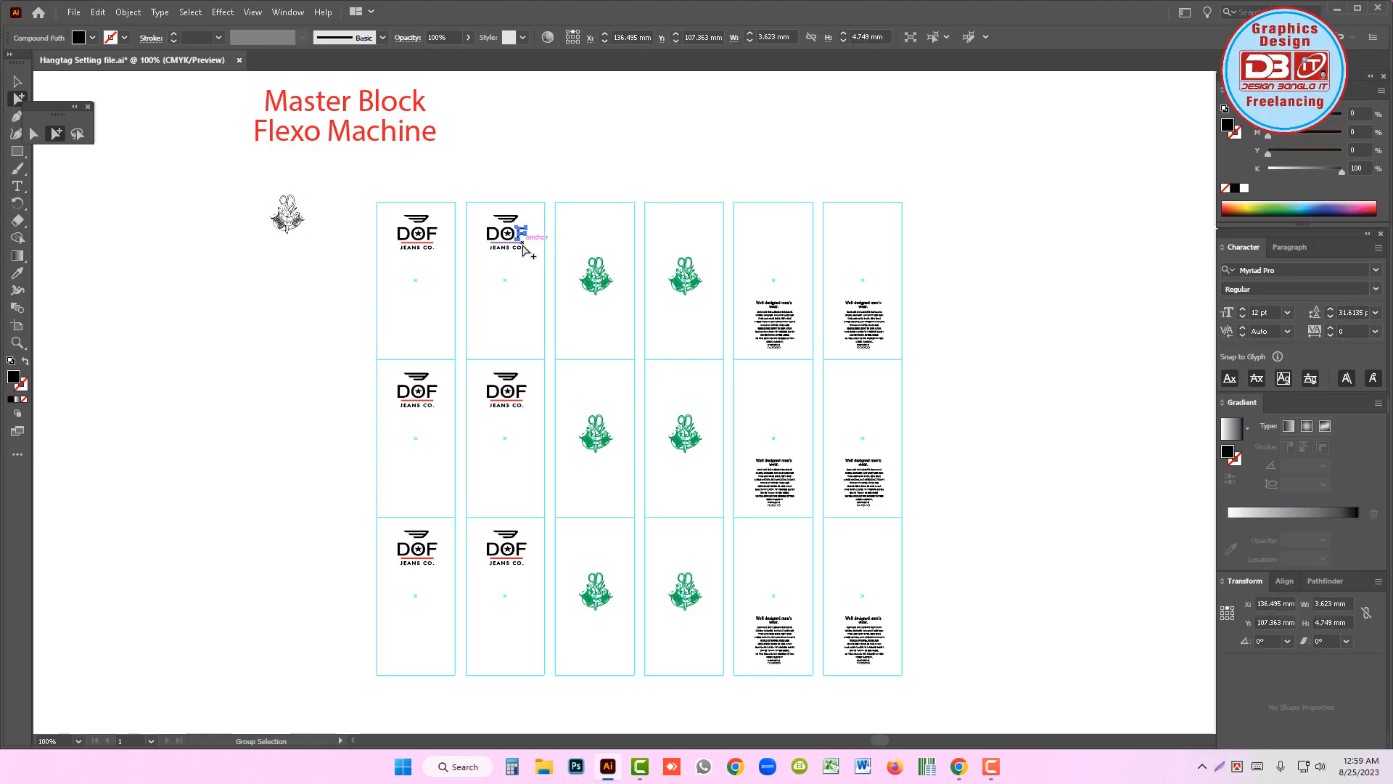
{"action": "left_click", "coordinate": [192, 13]}
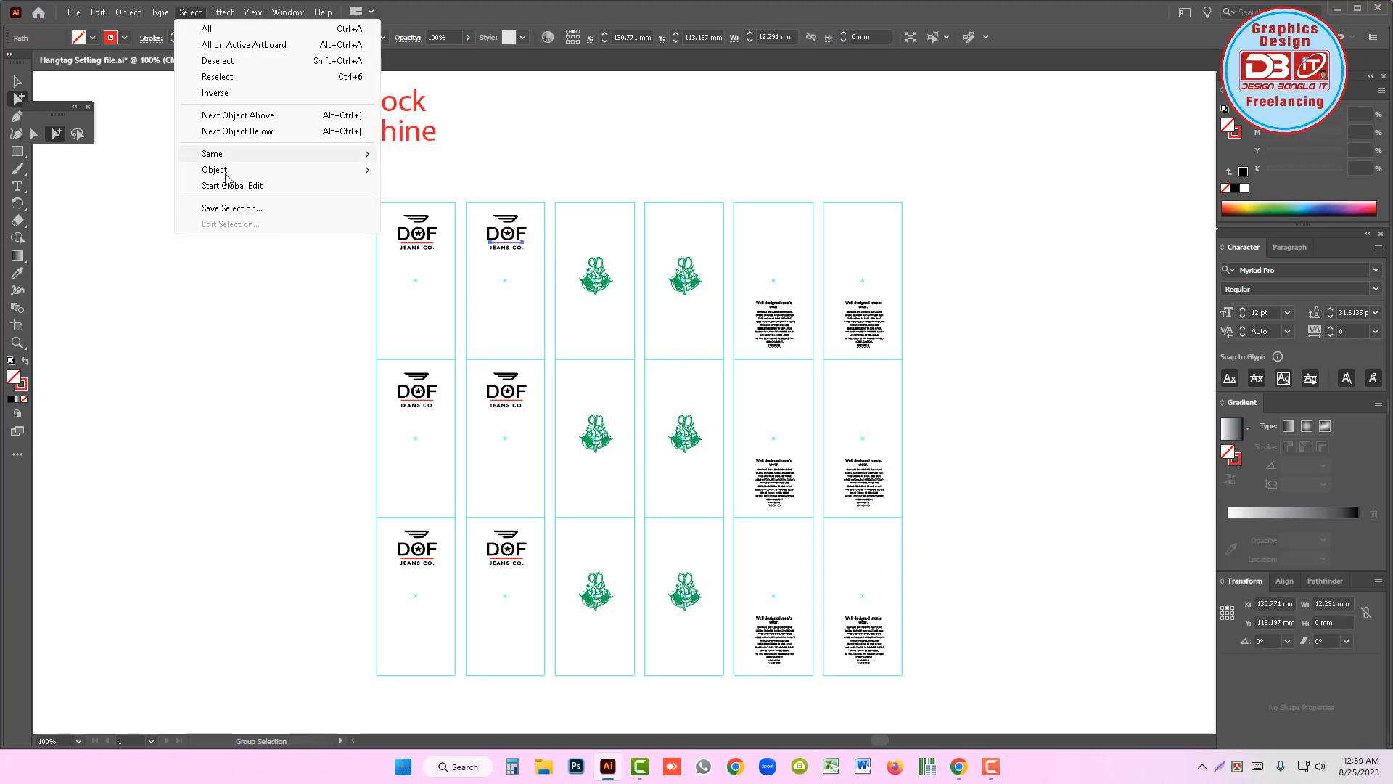
{"action": "mouse_move", "coordinate": [290, 154]}
{"action": "left_click", "coordinate": [428, 217]}
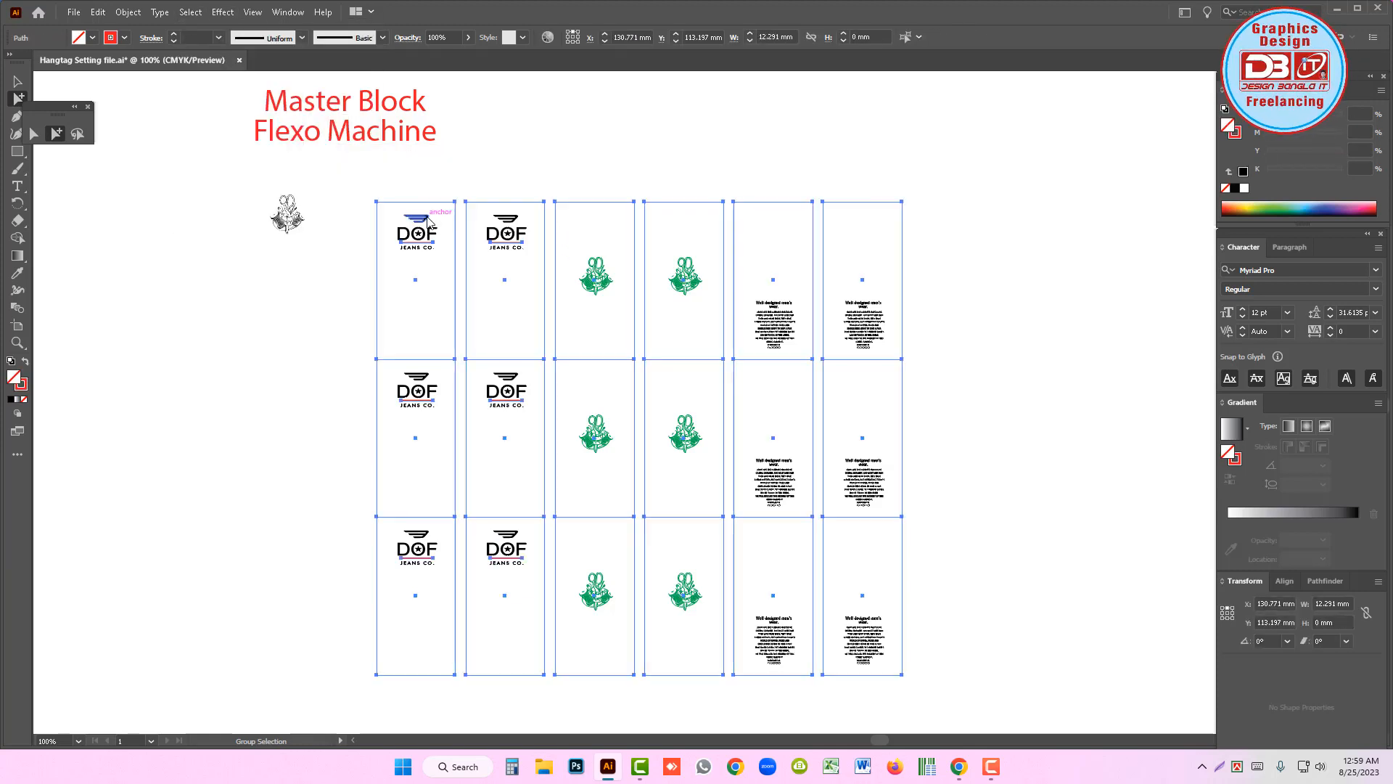
{"action": "left_click", "coordinate": [569, 192]}
{"action": "left_click", "coordinate": [521, 243]}
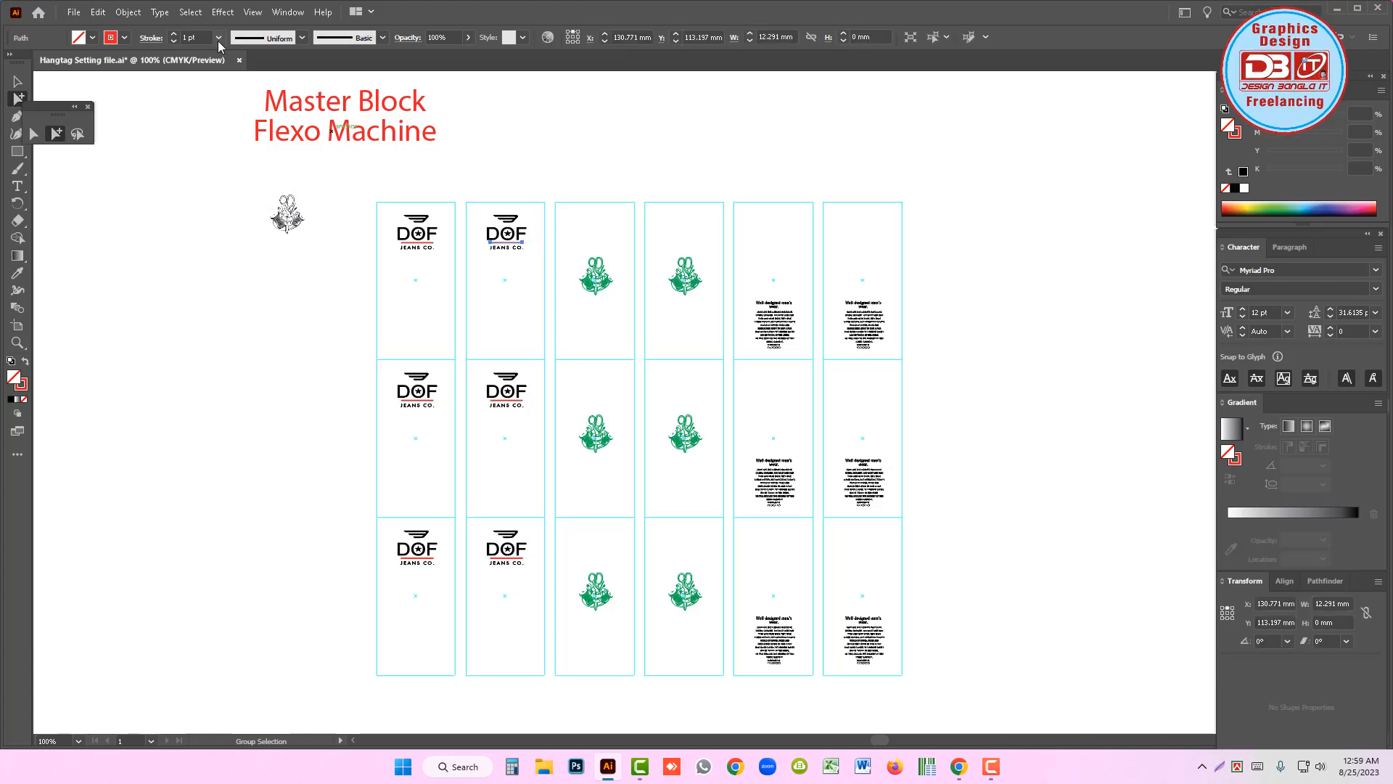
{"action": "left_click", "coordinate": [187, 13]}
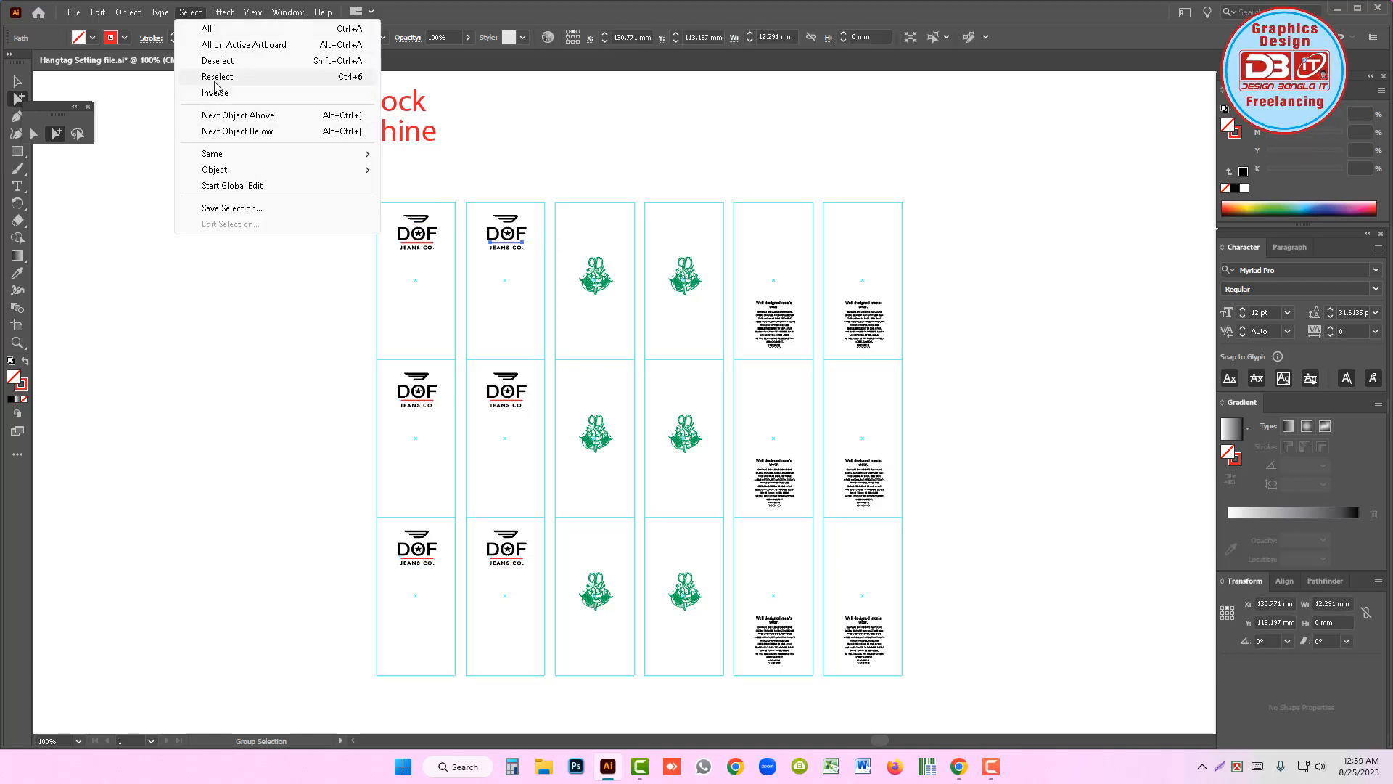
{"action": "mouse_move", "coordinate": [221, 160]}
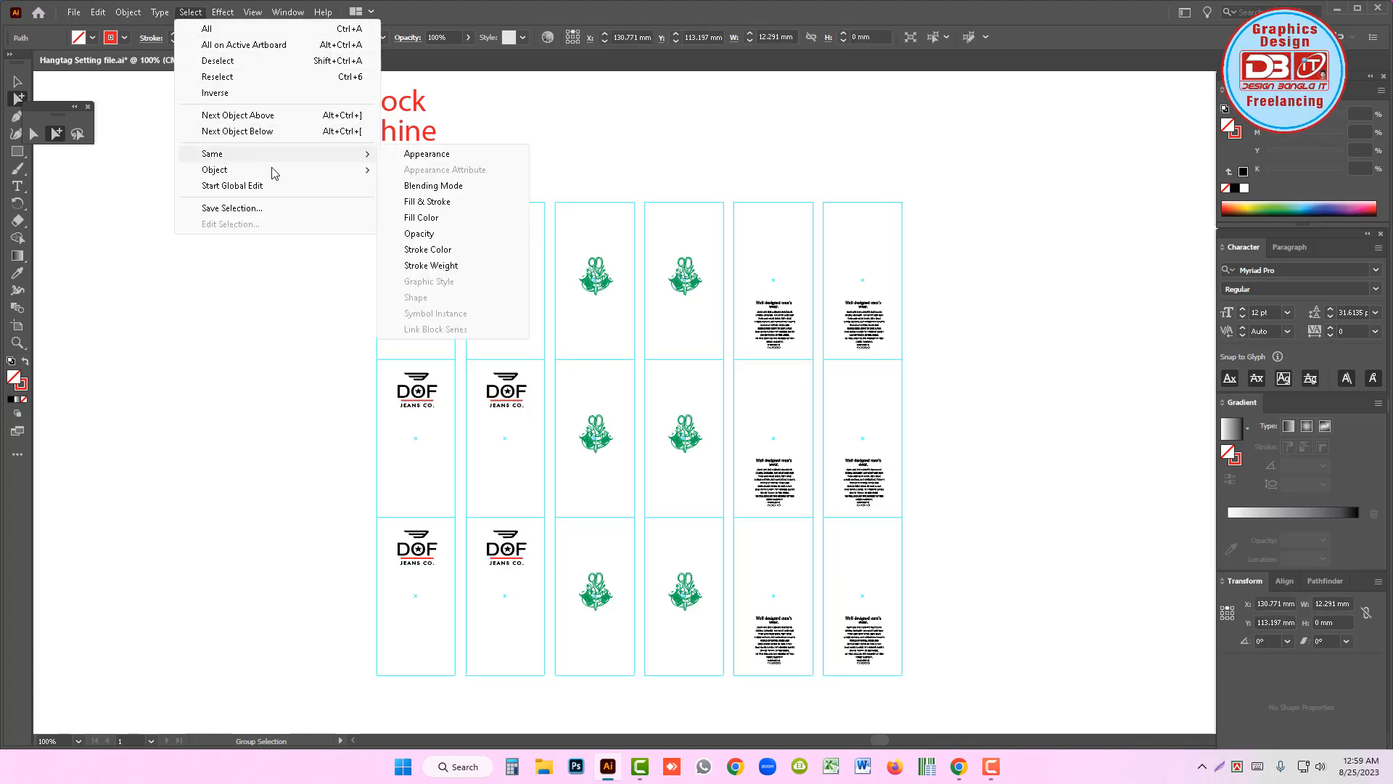
{"action": "left_click", "coordinate": [428, 251]}
{"action": "left_click", "coordinate": [644, 183]}
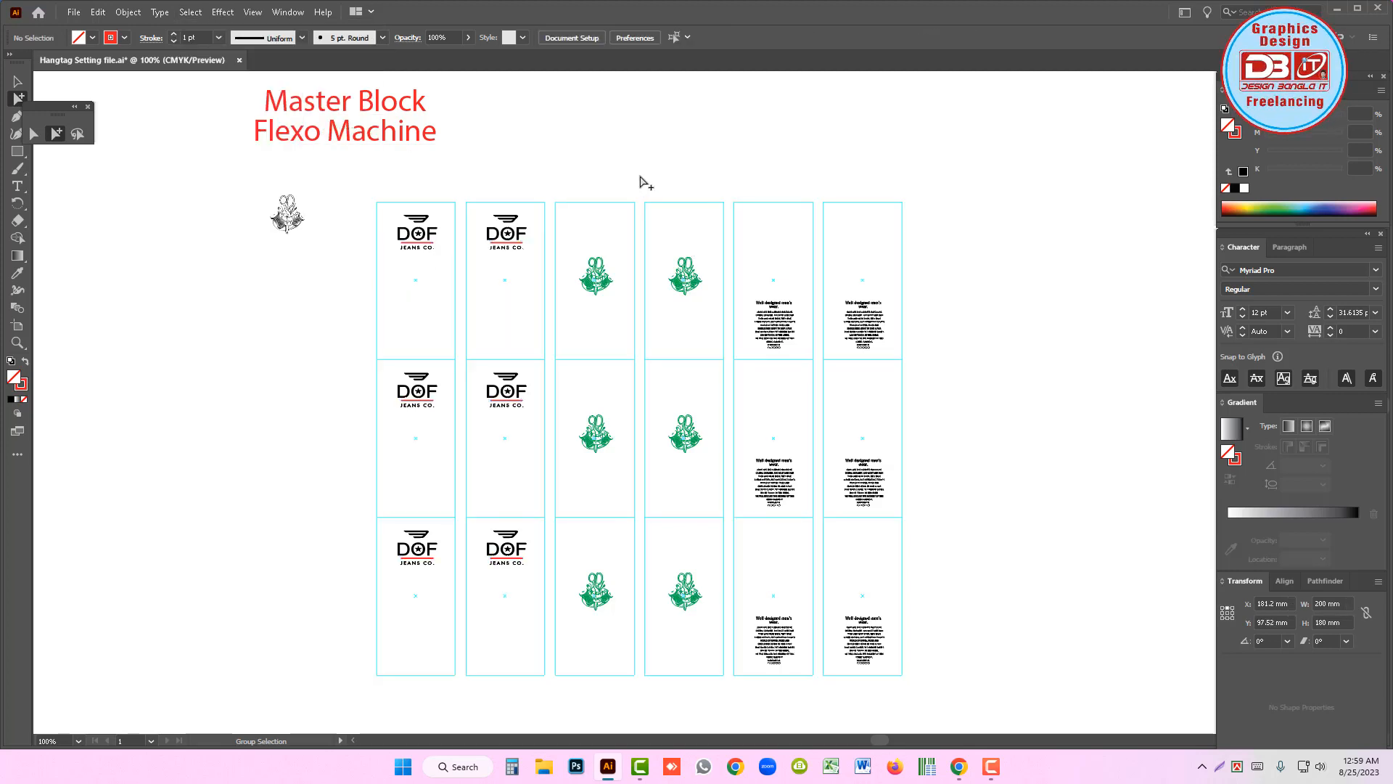
- Select the red underline in each of the six logos and set their stroke to black
{"action": "key", "text": "ctrl+space"}
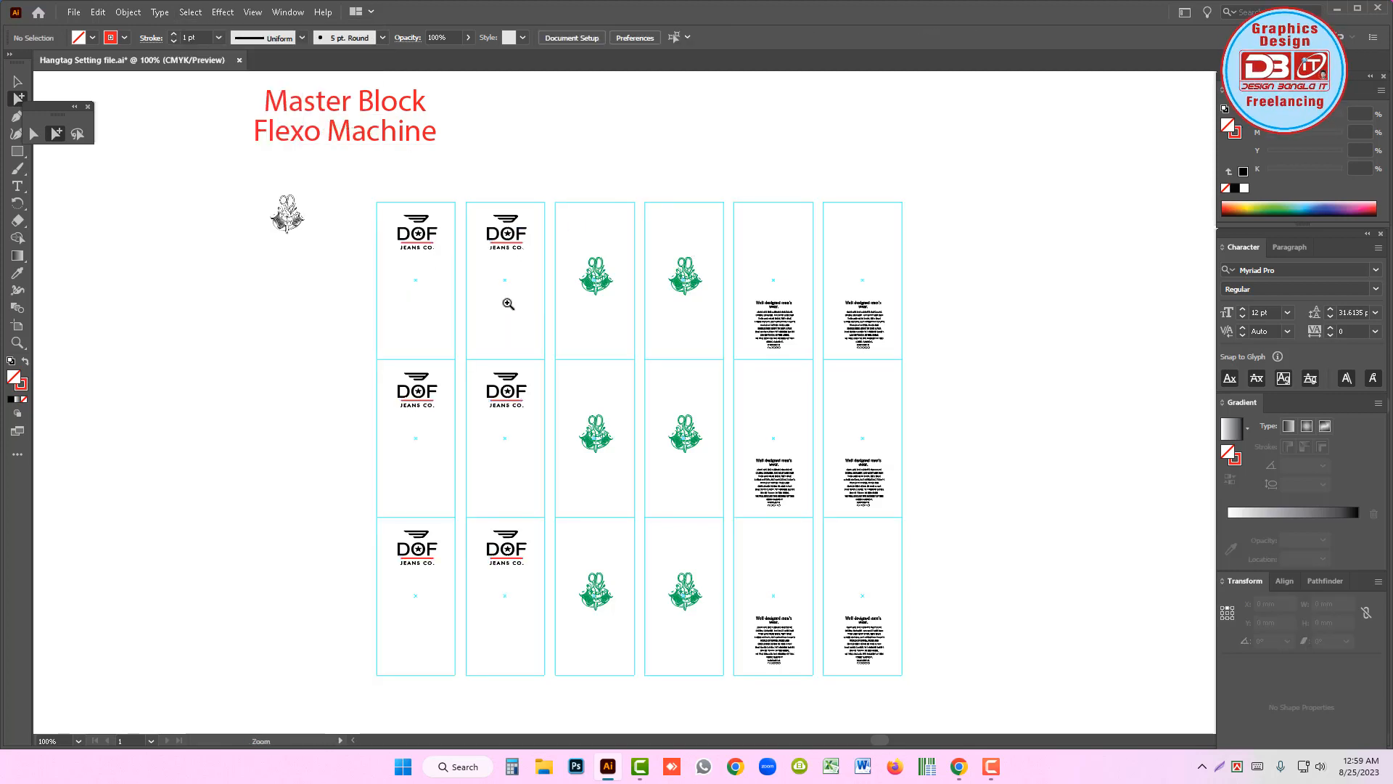
{"action": "key", "text": "ctrl+space"}
{"action": "left_click_drag", "start_coordinate": [476, 299], "coordinate": [668, 367]}
{"action": "left_click", "coordinate": [557, 160]}
{"action": "left_click", "coordinate": [347, 158], "text": "shift"}
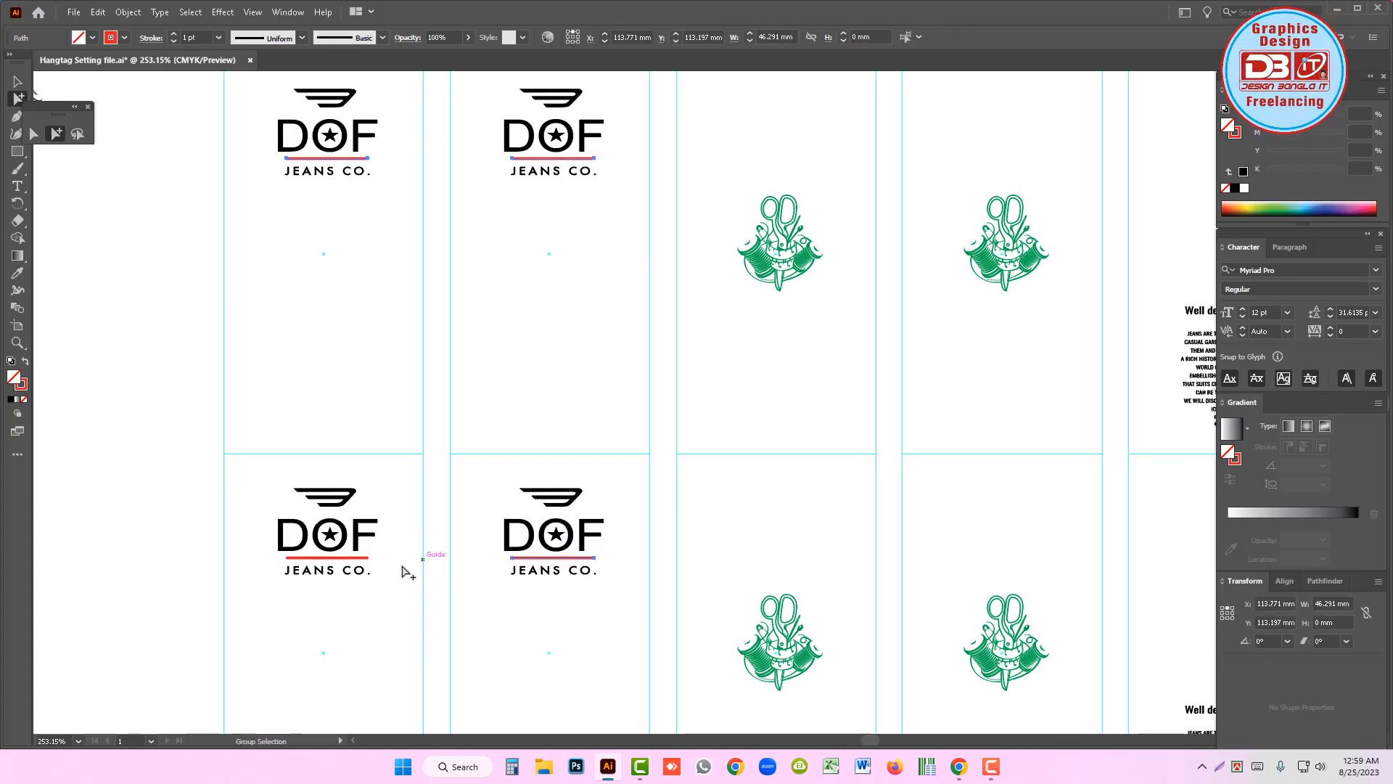
{"action": "key", "text": "ctrl+minus"}
{"action": "key", "text": "space"}
{"action": "left_click_drag", "start_coordinate": [640, 553], "coordinate": [606, 80]}
{"action": "left_click", "coordinate": [452, 398], "text": "shift"}
{"action": "left_click", "coordinate": [1236, 134]}
{"action": "left_click", "coordinate": [1234, 190]}
{"action": "left_click", "coordinate": [998, 296]}
{"action": "key", "text": "ctrl+minus"}
{"action": "key", "text": "ctrl+minus"}
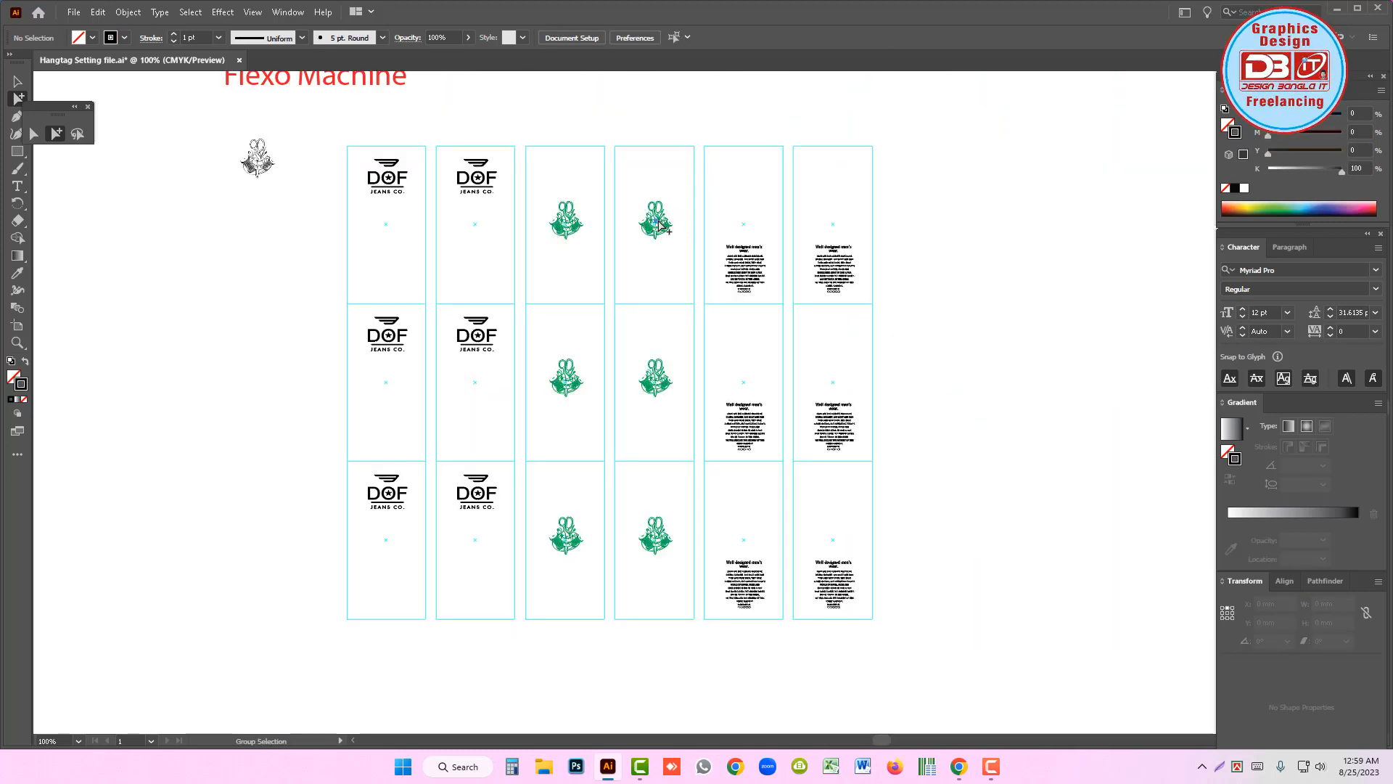
{"action": "left_click", "coordinate": [658, 227]}
{"action": "key", "text": "ctrl+a"}
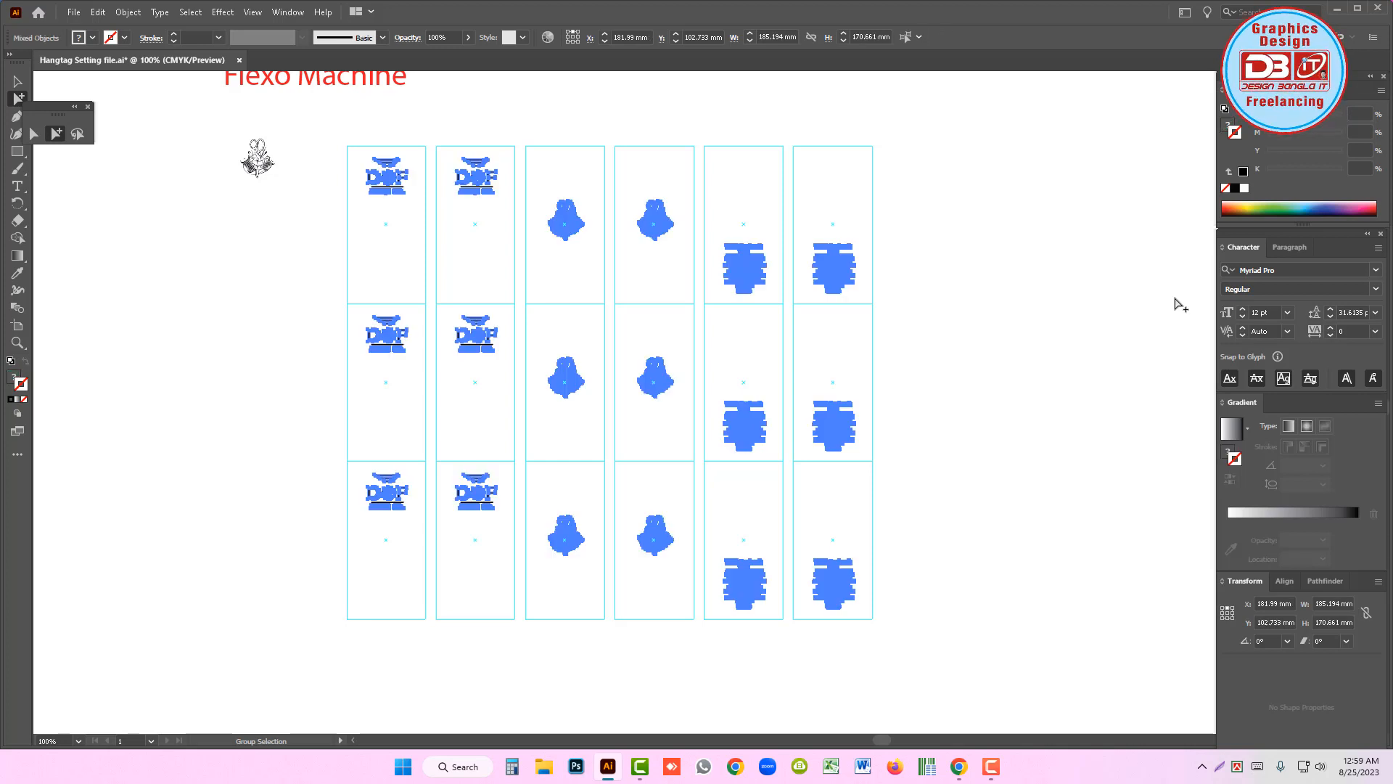
{"action": "left_click", "coordinate": [959, 260]}
- Fill the green scissors artwork on all six hangtags in the third and fourth columns with black
{"action": "left_click_drag", "start_coordinate": [548, 185], "coordinate": [589, 272]}
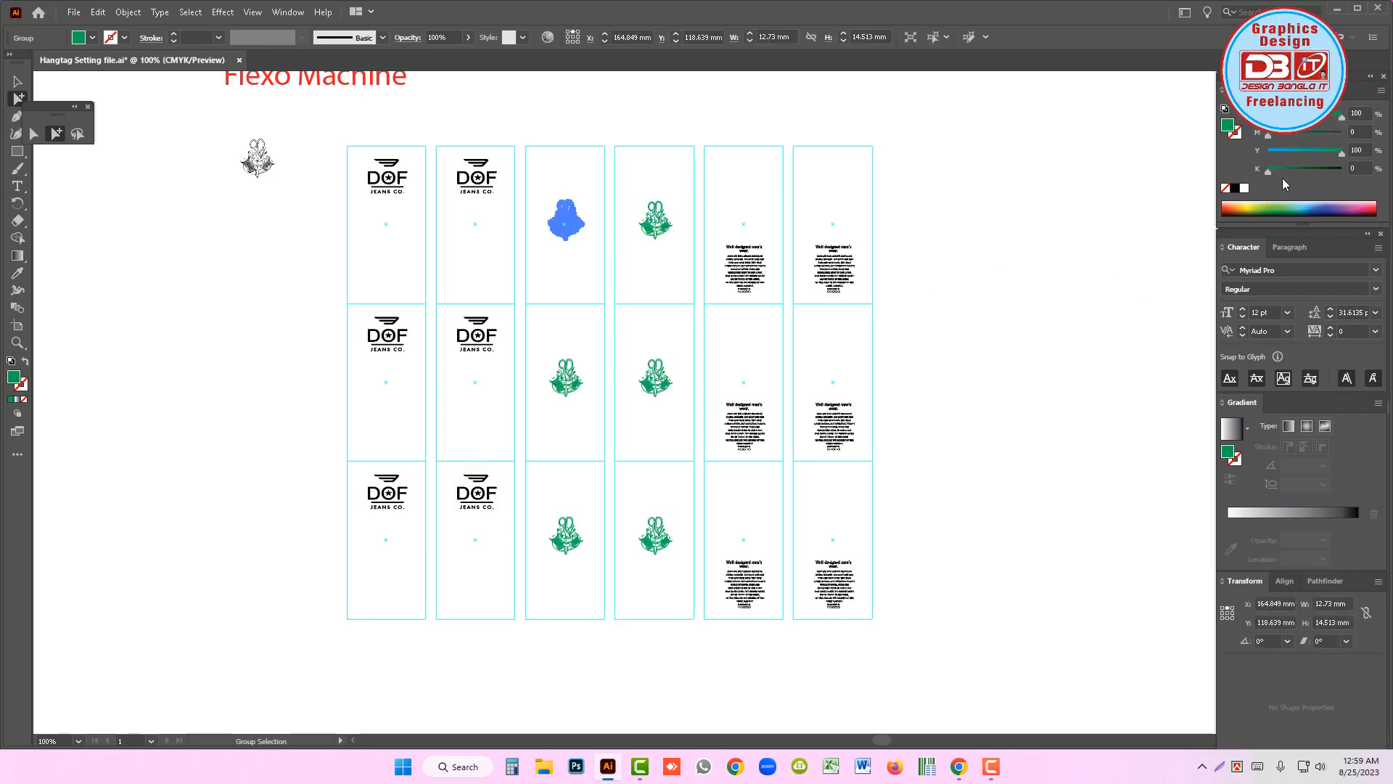
{"action": "left_click", "coordinate": [1235, 189]}
{"action": "left_click_drag", "start_coordinate": [629, 192], "coordinate": [678, 263]}
{"action": "left_click_drag", "start_coordinate": [541, 341], "coordinate": [689, 449]}
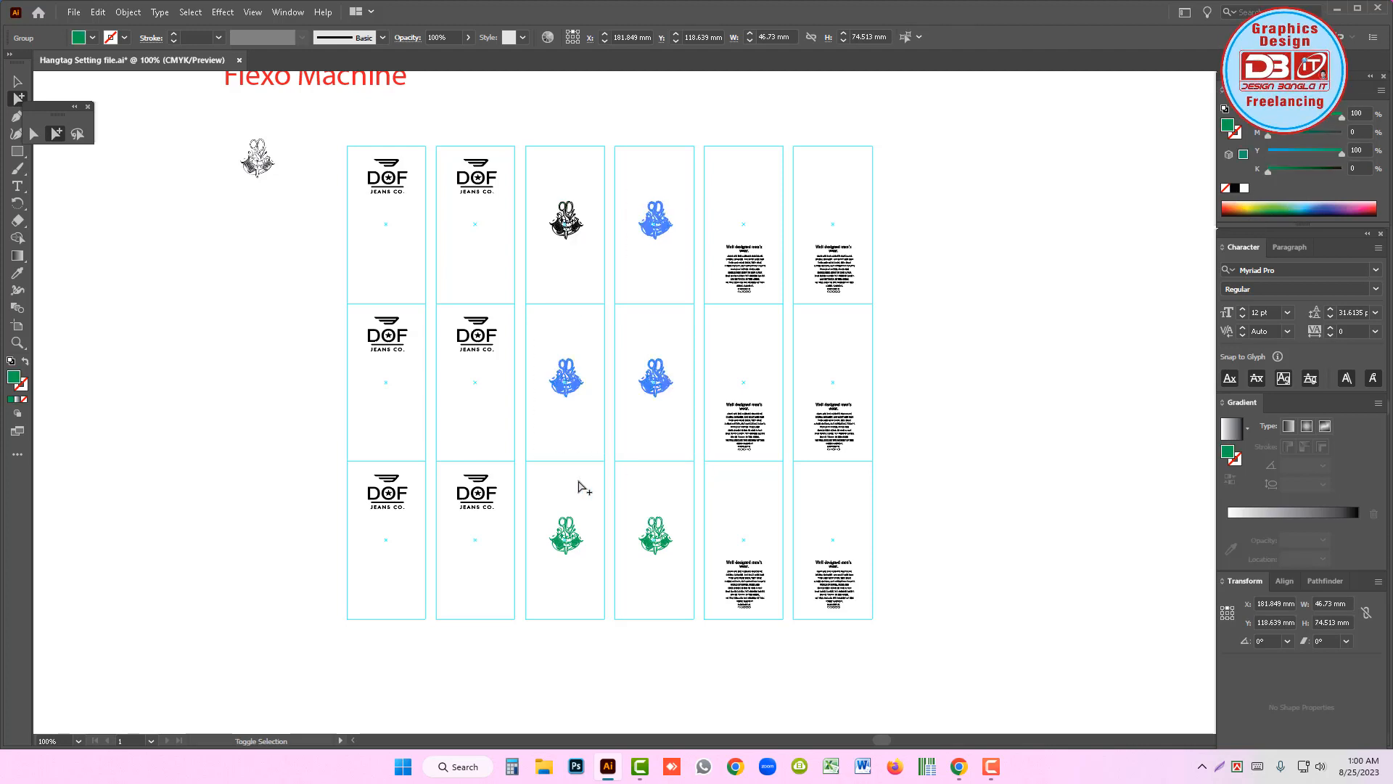
{"action": "left_click_drag", "start_coordinate": [539, 484], "coordinate": [677, 576]}
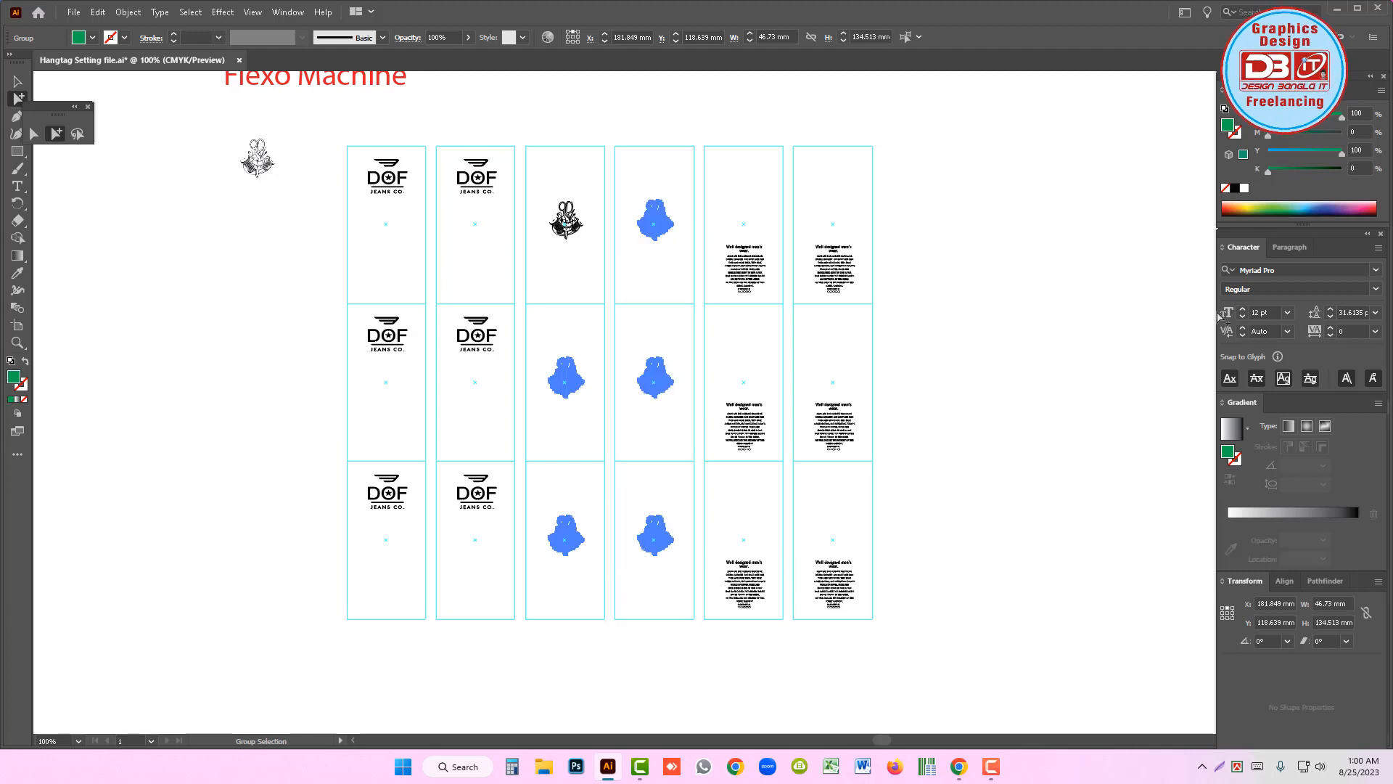
{"action": "left_click", "coordinate": [1234, 190]}
{"action": "left_click", "coordinate": [991, 378]}
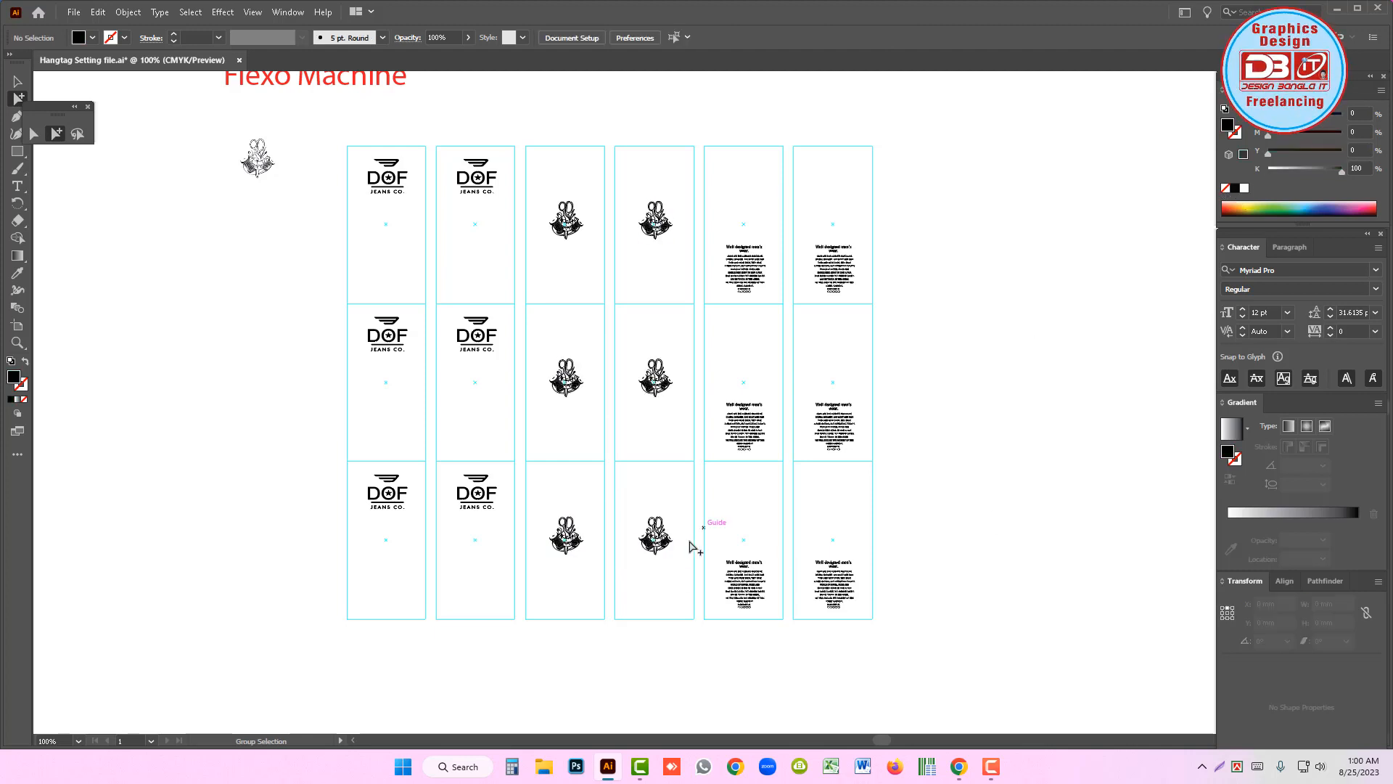
{"action": "left_click", "coordinate": [645, 534]}
{"action": "left_click", "coordinate": [1018, 340]}
- Open Separations Preview, enable Overprint Preview and toggle the Black plate to check the artwork for leftover process colors
{"action": "left_click", "coordinate": [296, 16]}
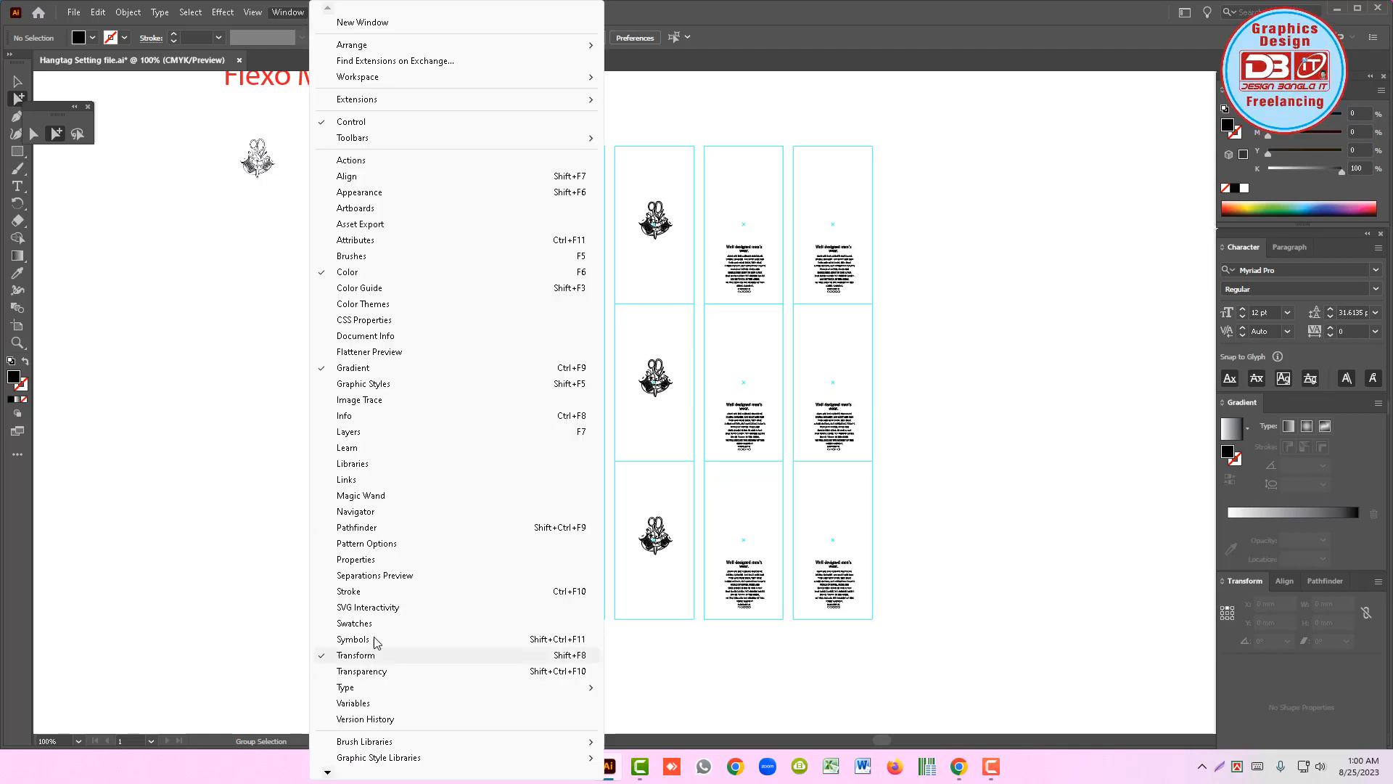
{"action": "left_click", "coordinate": [366, 575]}
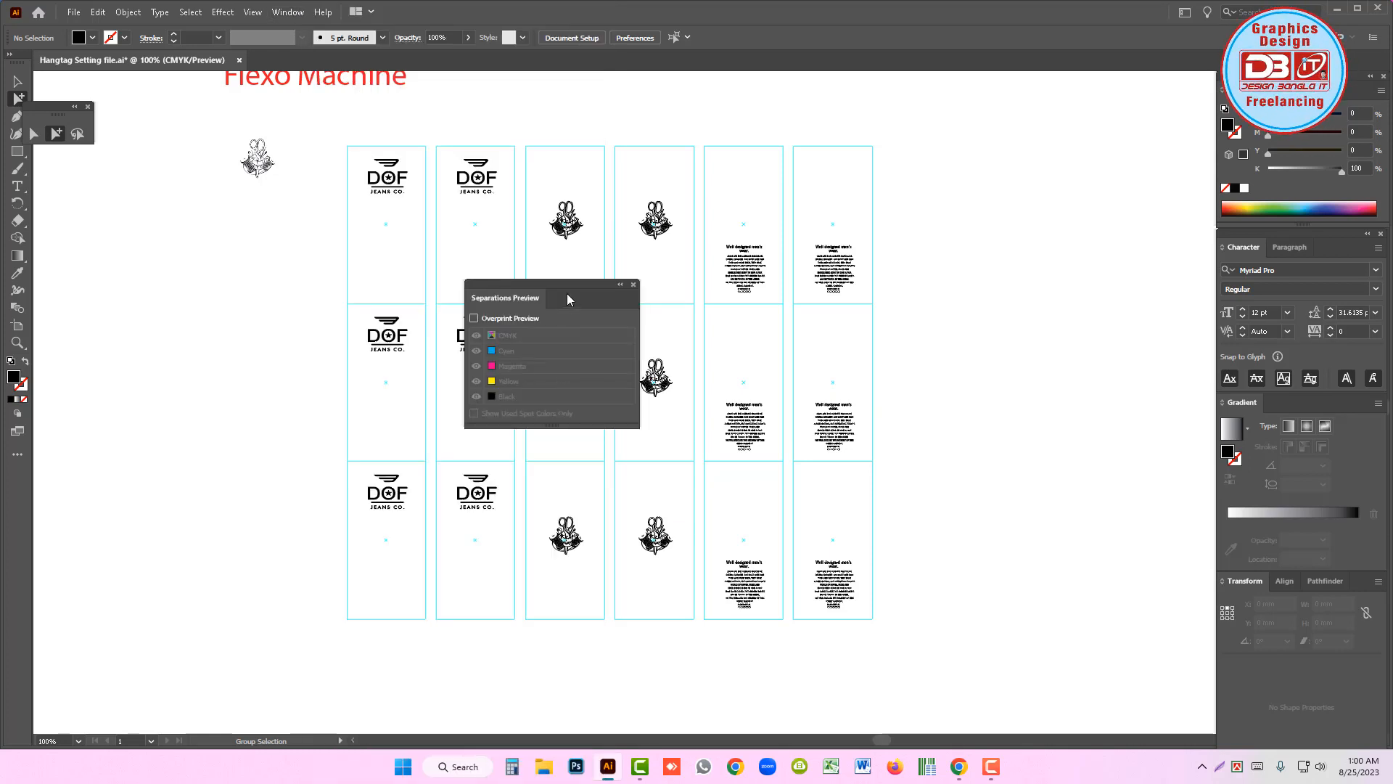
{"action": "left_click_drag", "start_coordinate": [570, 282], "coordinate": [1085, 91]}
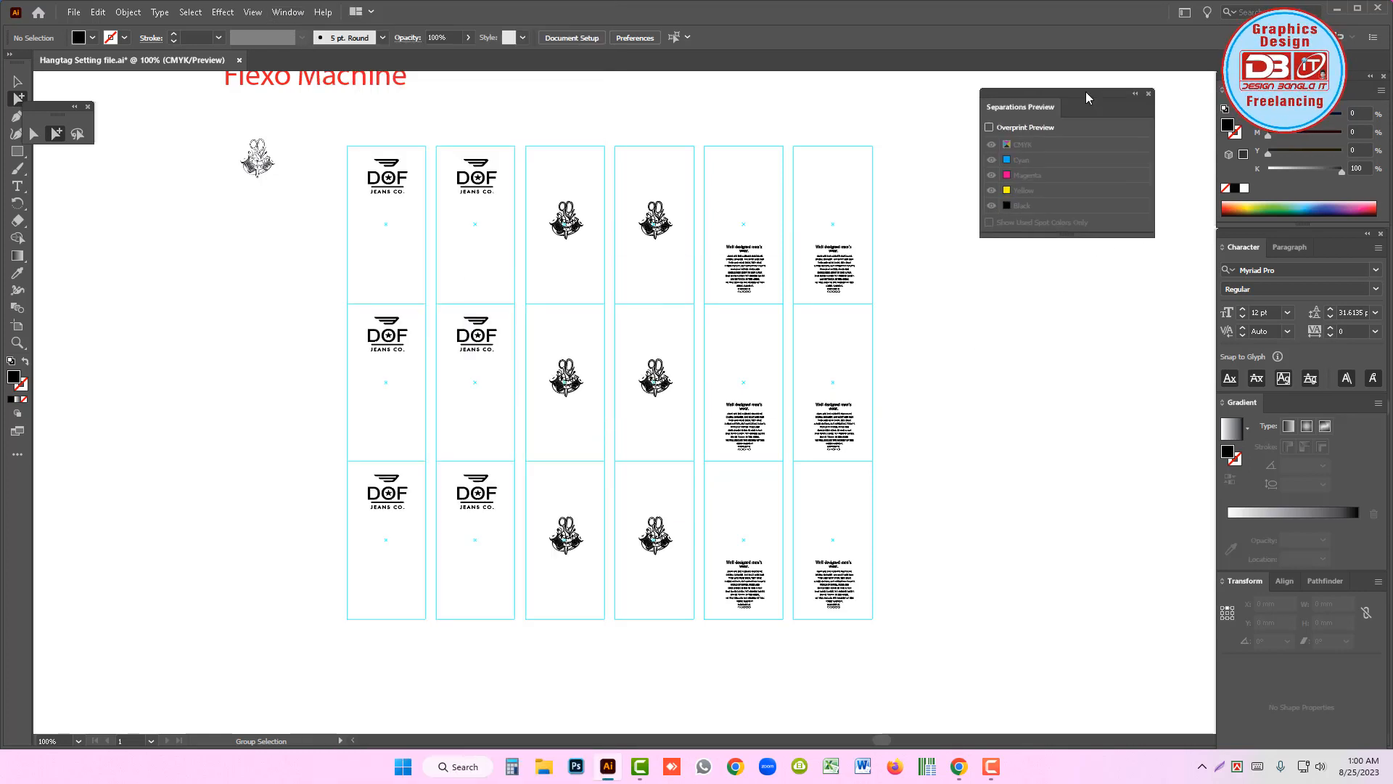
{"action": "left_click", "coordinate": [989, 128]}
{"action": "left_click", "coordinate": [992, 205]}
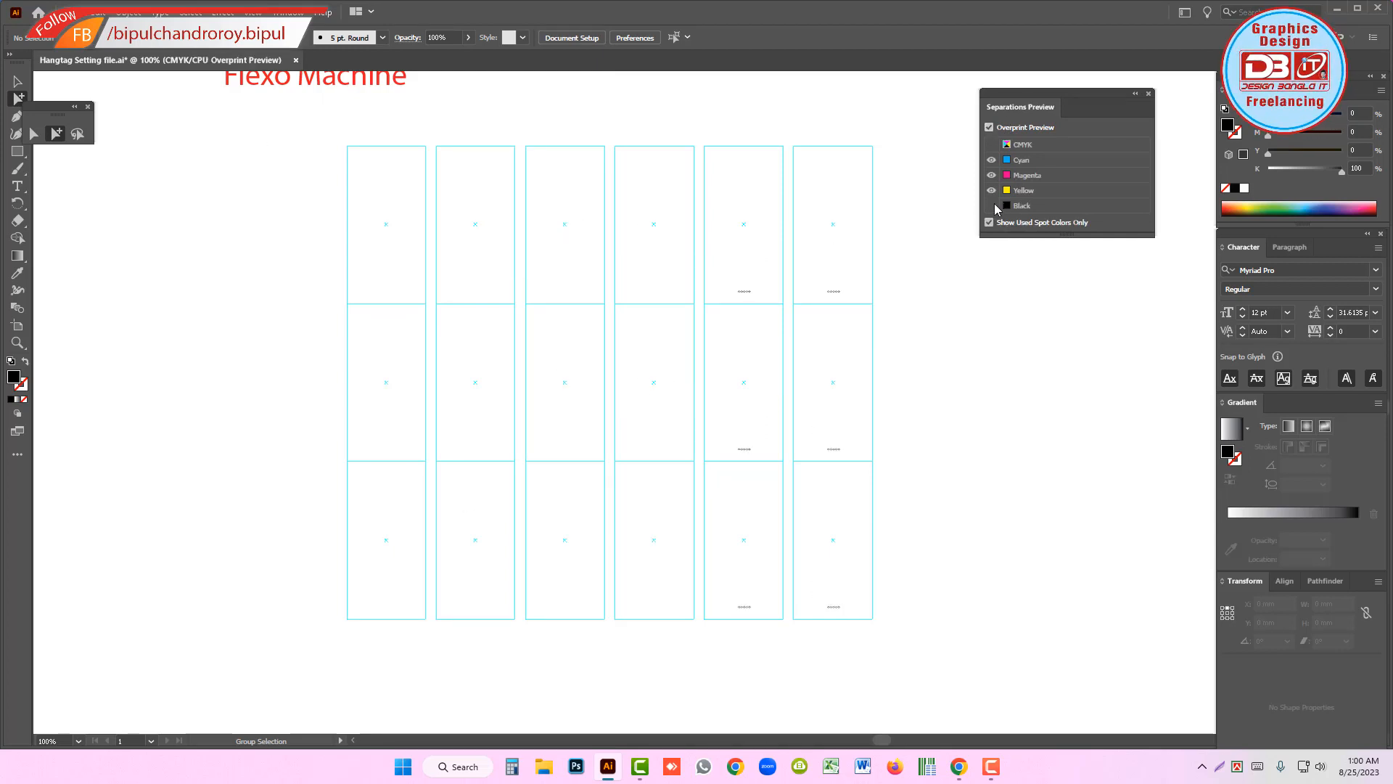
{"action": "left_click", "coordinate": [992, 206]}
{"action": "left_click", "coordinate": [992, 205]}
{"action": "left_click", "coordinate": [991, 205]}
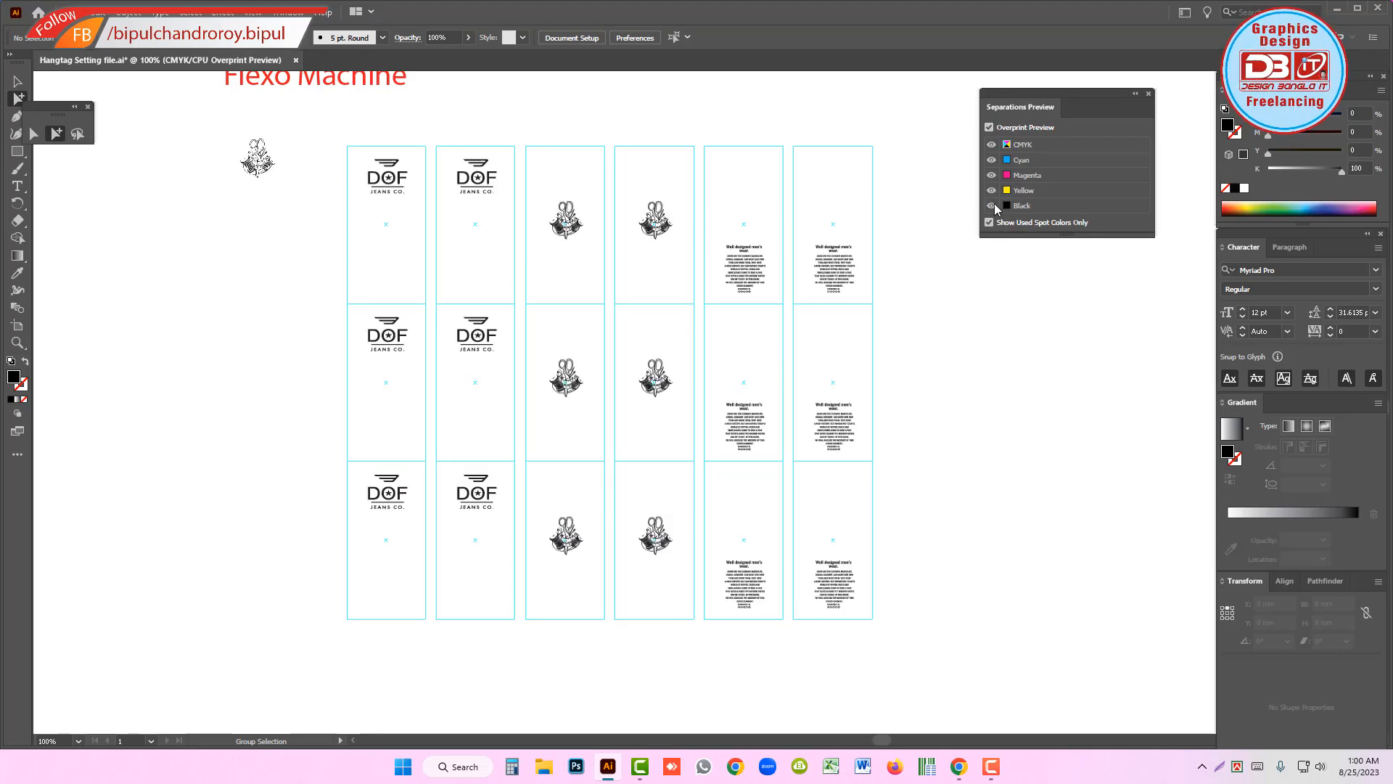
- Check the social media icons below the fifth-column text with the Black plate hidden, and examine the LinkedIn icon's CMYK color values
{"action": "left_click_drag", "start_coordinate": [729, 265], "coordinate": [911, 386]}
{"action": "left_click_drag", "start_coordinate": [719, 336], "coordinate": [886, 420]}
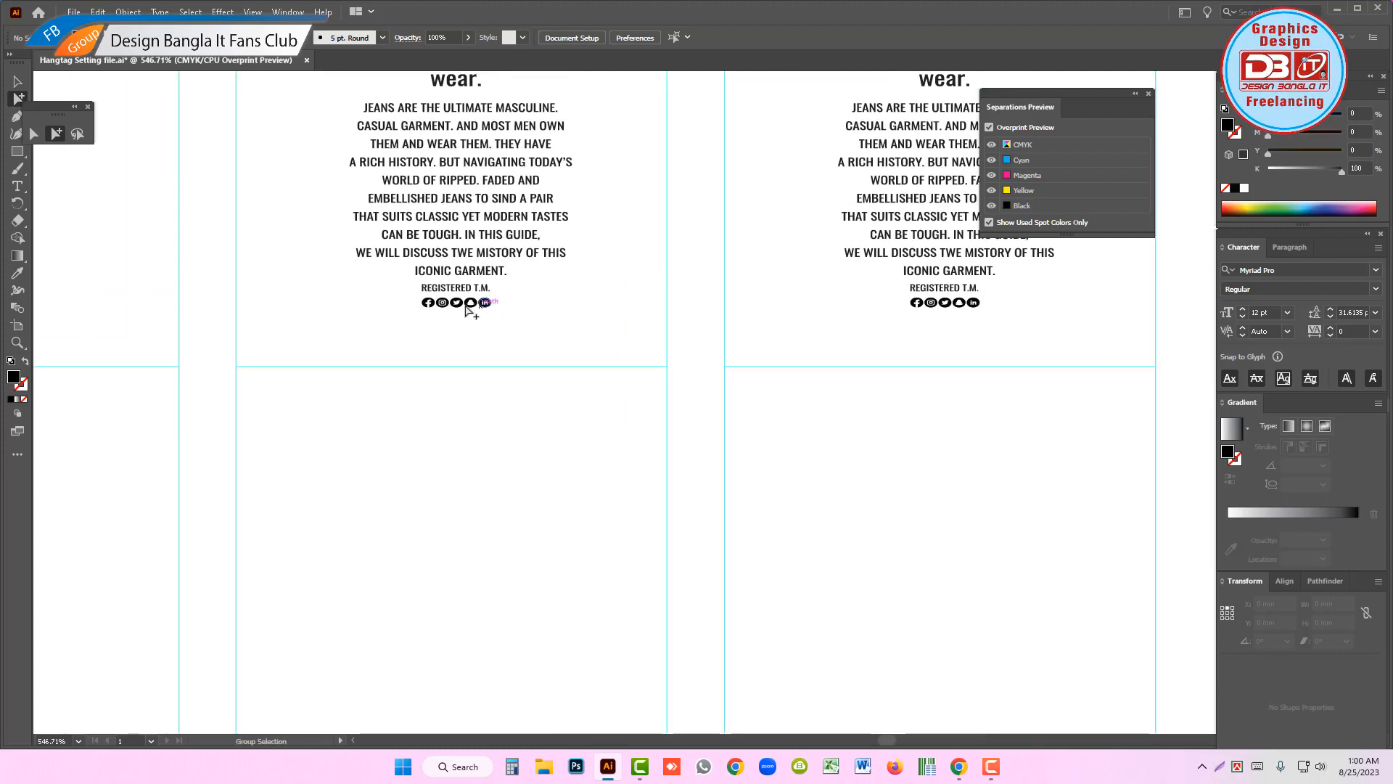
{"action": "left_click", "coordinate": [991, 206]}
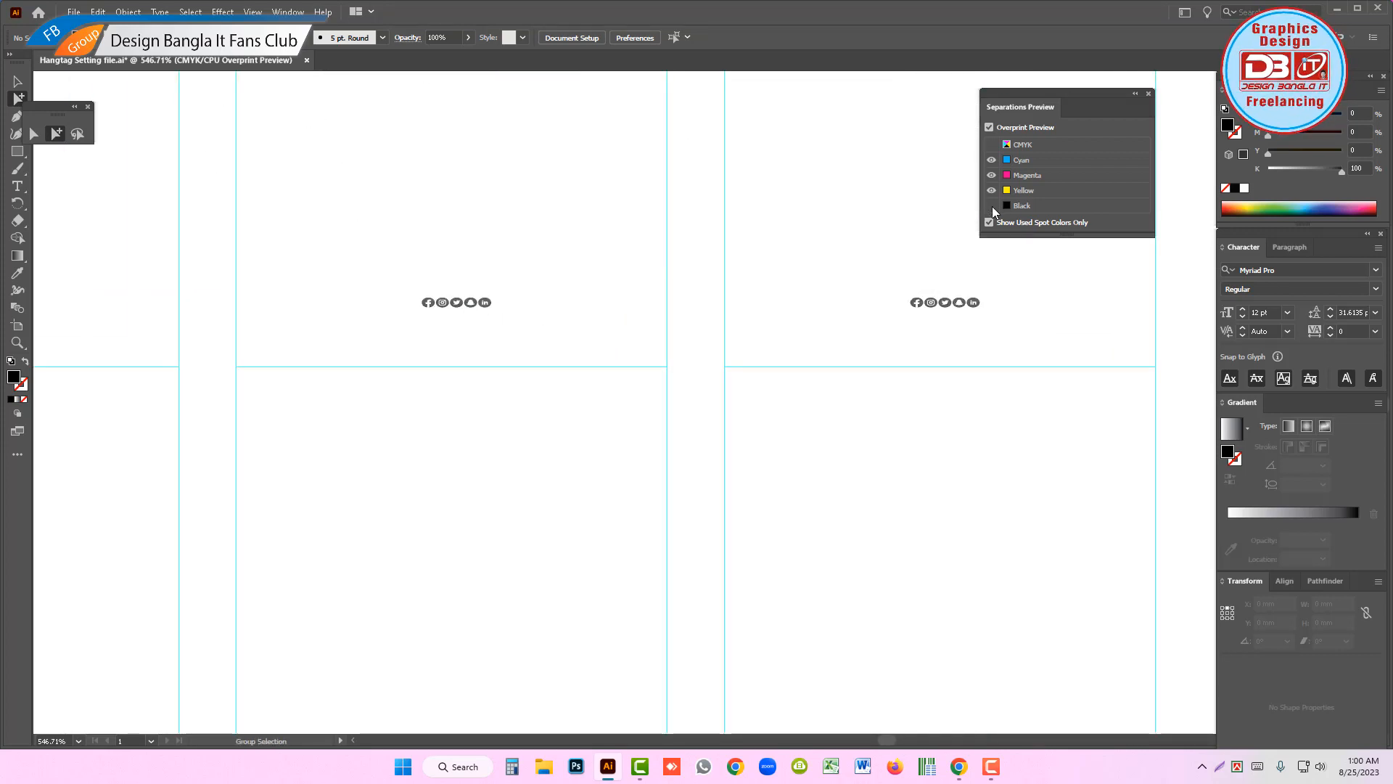
{"action": "left_click", "coordinate": [991, 206]}
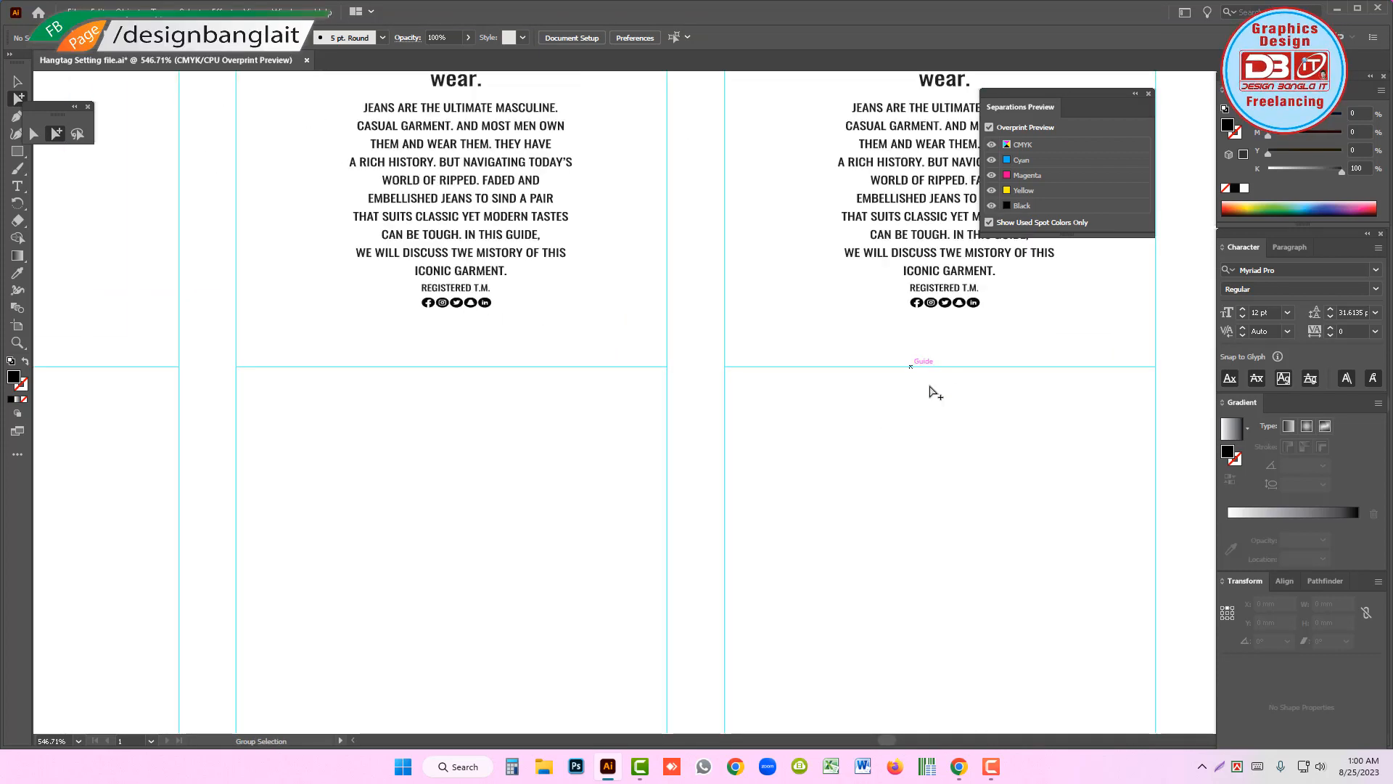
{"action": "left_click_drag", "start_coordinate": [349, 252], "coordinate": [719, 444]}
{"action": "left_click", "coordinate": [662, 319]}
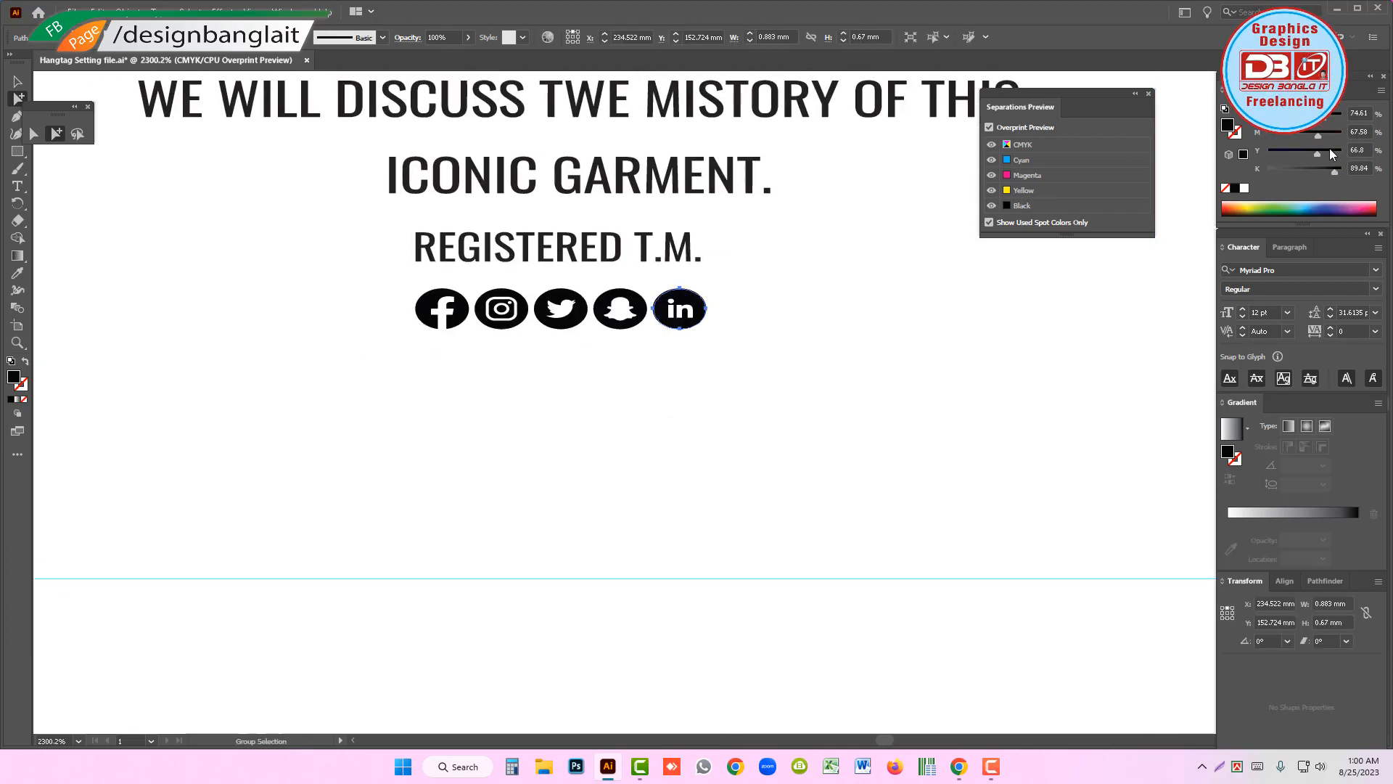
- Try to fill all of the hangtag artwork with black at once
{"action": "key", "text": "ctrl+a"}
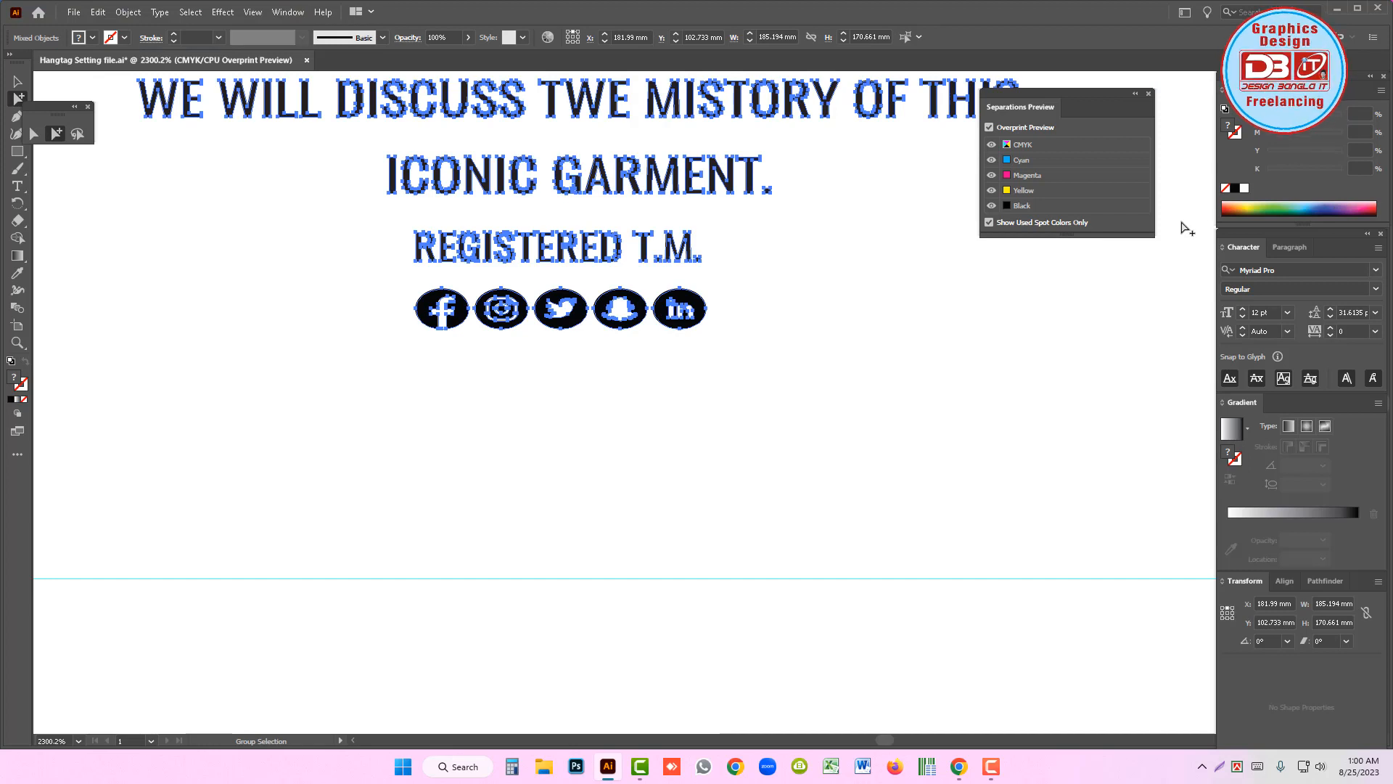
{"action": "left_click", "coordinate": [1236, 190]}
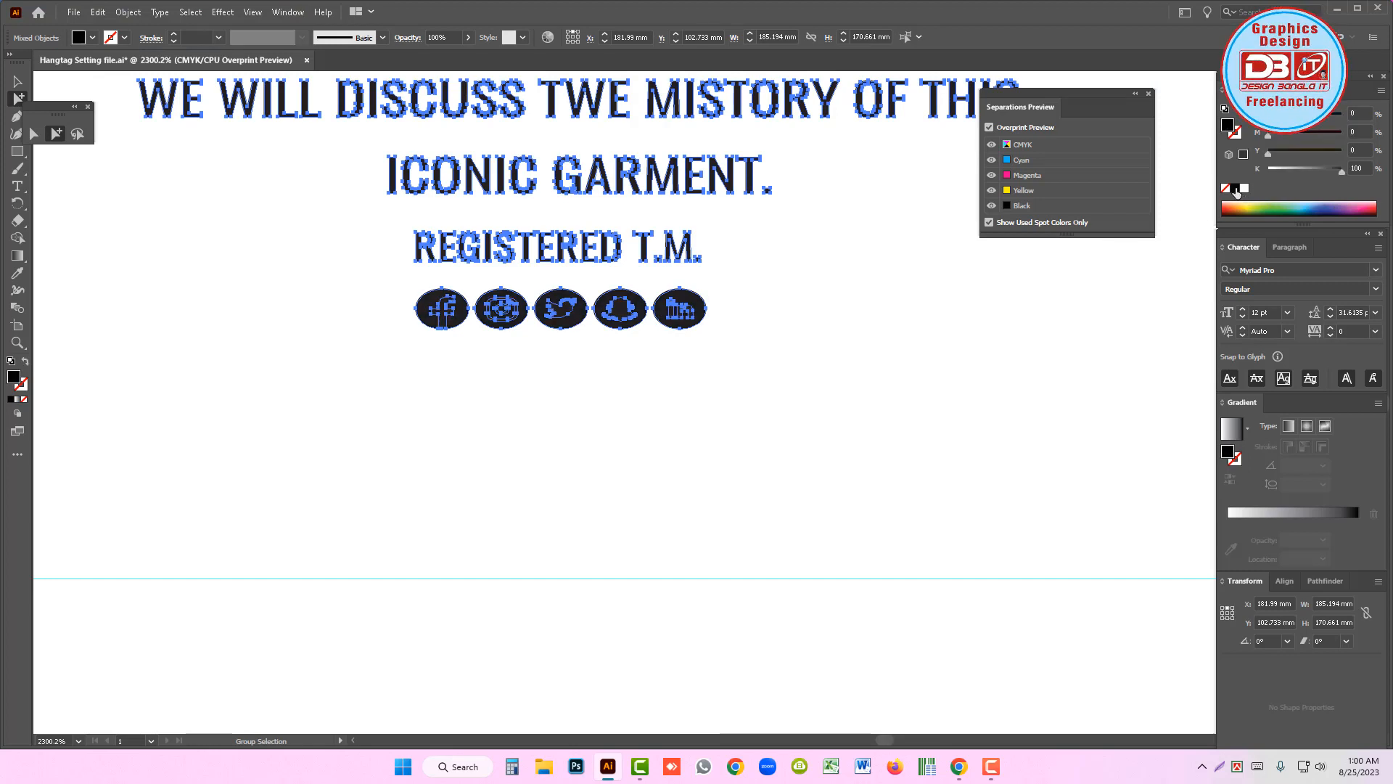
{"action": "left_click", "coordinate": [814, 376]}
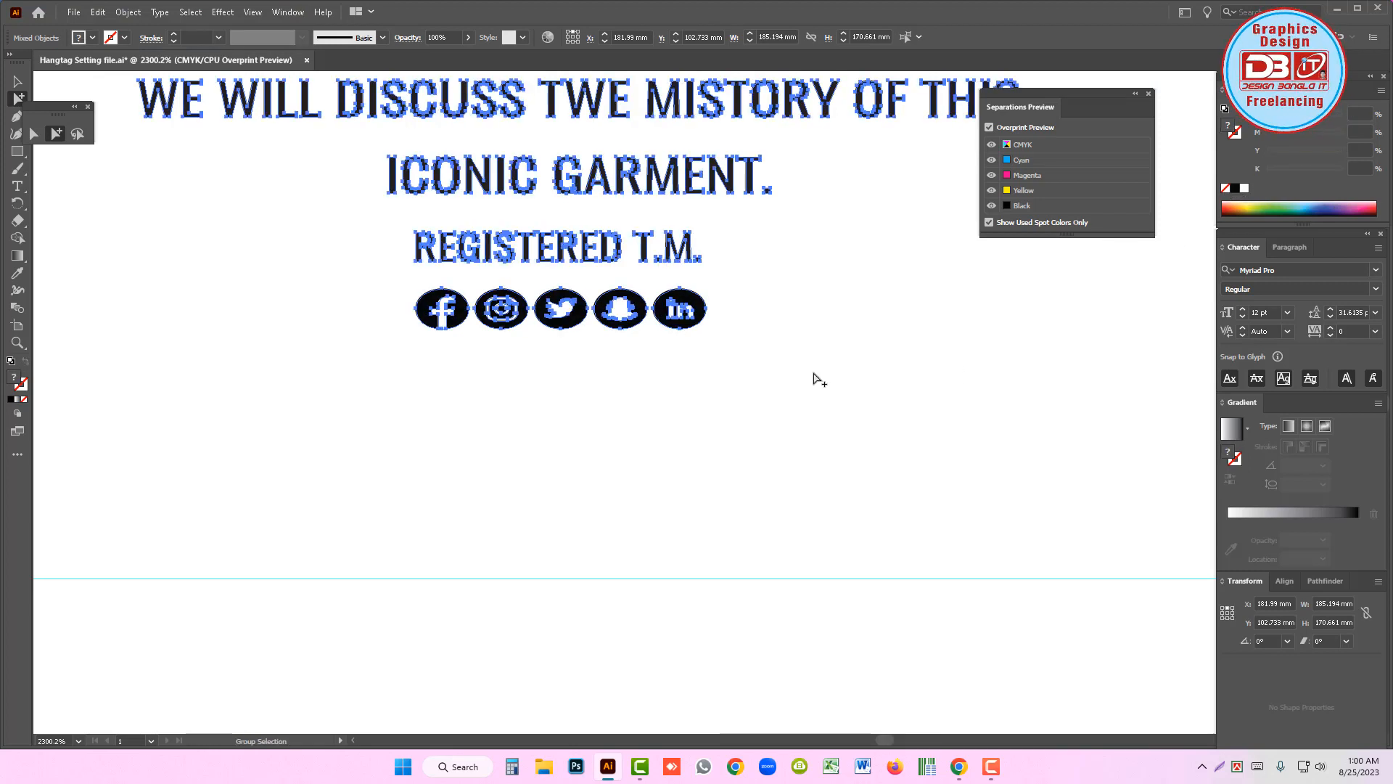
- Select every object sharing the LinkedIn icon's fill color and fill them all with pure black (K 100)
{"action": "left_click", "coordinate": [693, 312]}
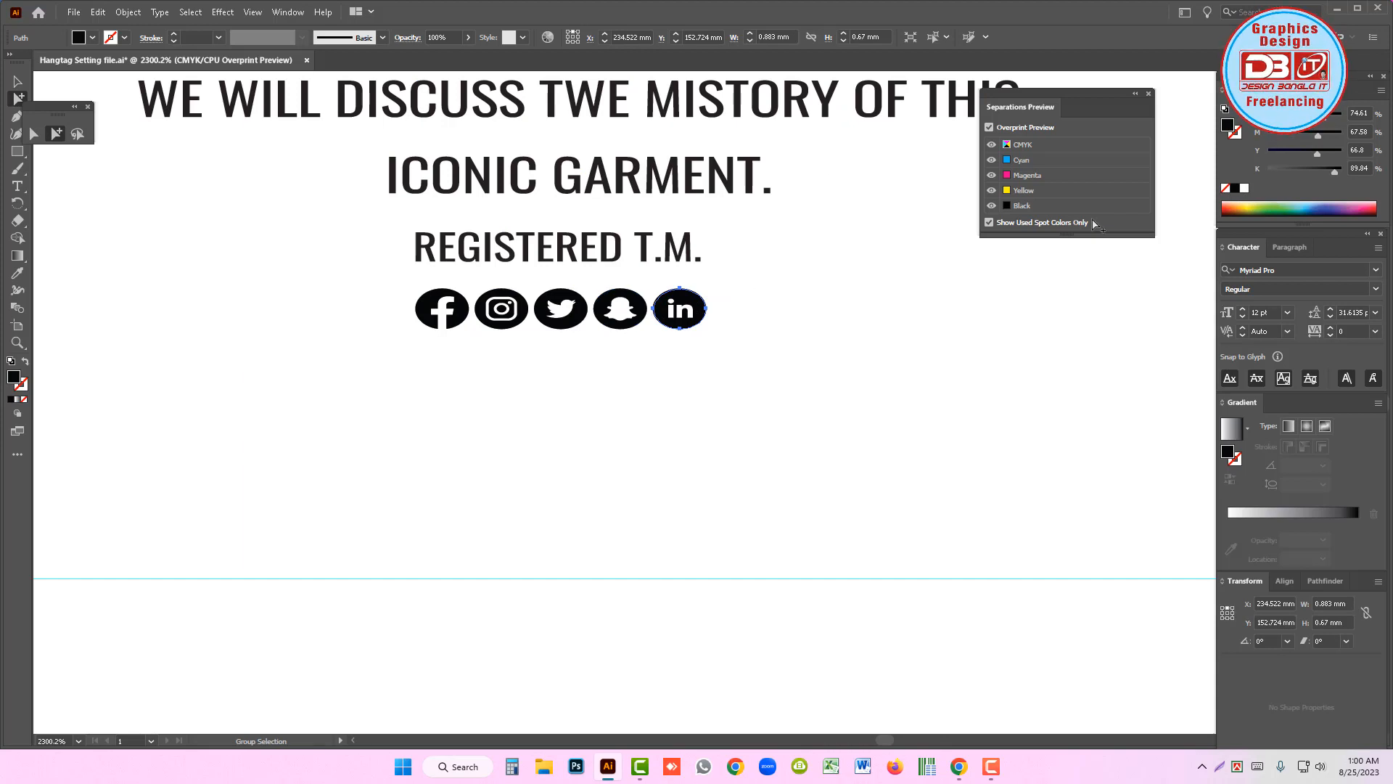
{"action": "left_click", "coordinate": [198, 14]}
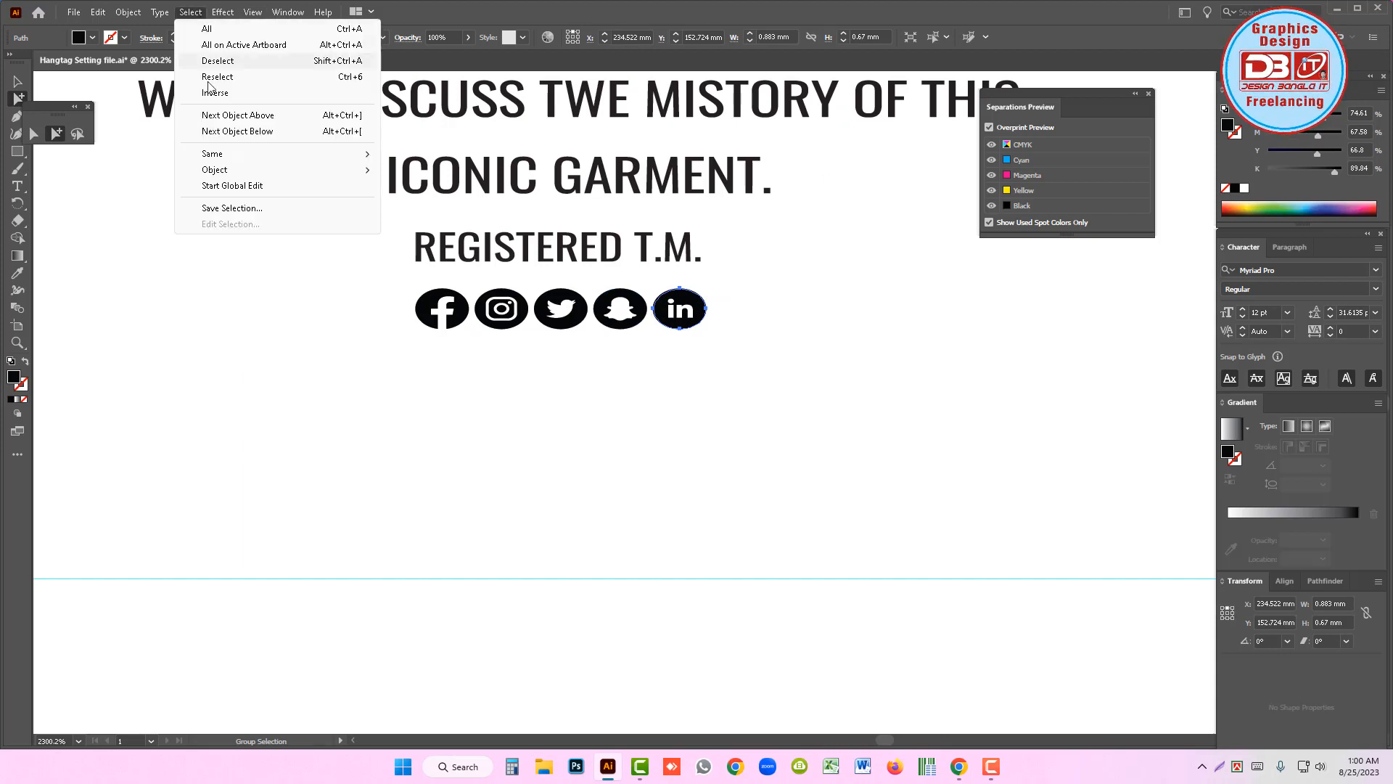
{"action": "mouse_move", "coordinate": [212, 153]}
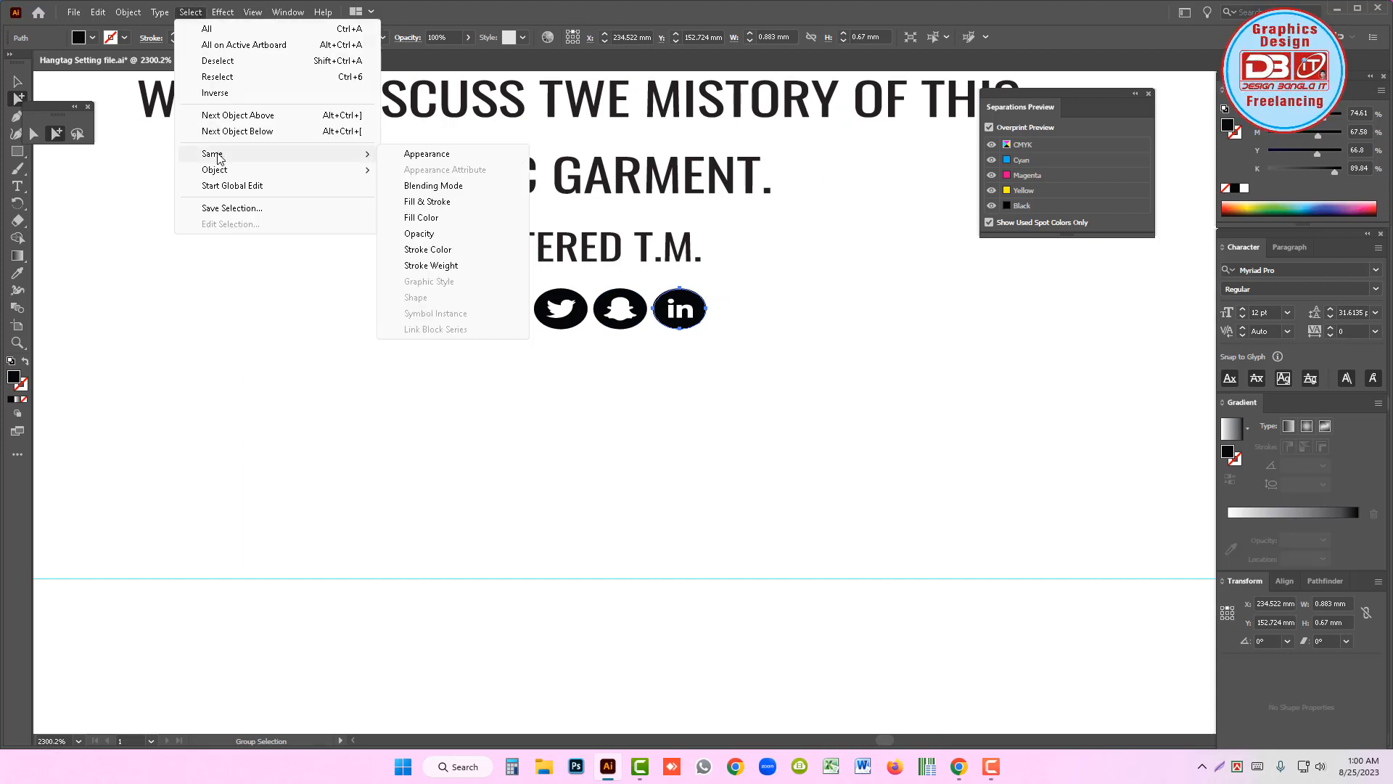
{"action": "left_click", "coordinate": [421, 219]}
{"action": "left_click", "coordinate": [1234, 188]}
{"action": "left_click", "coordinate": [889, 386]}
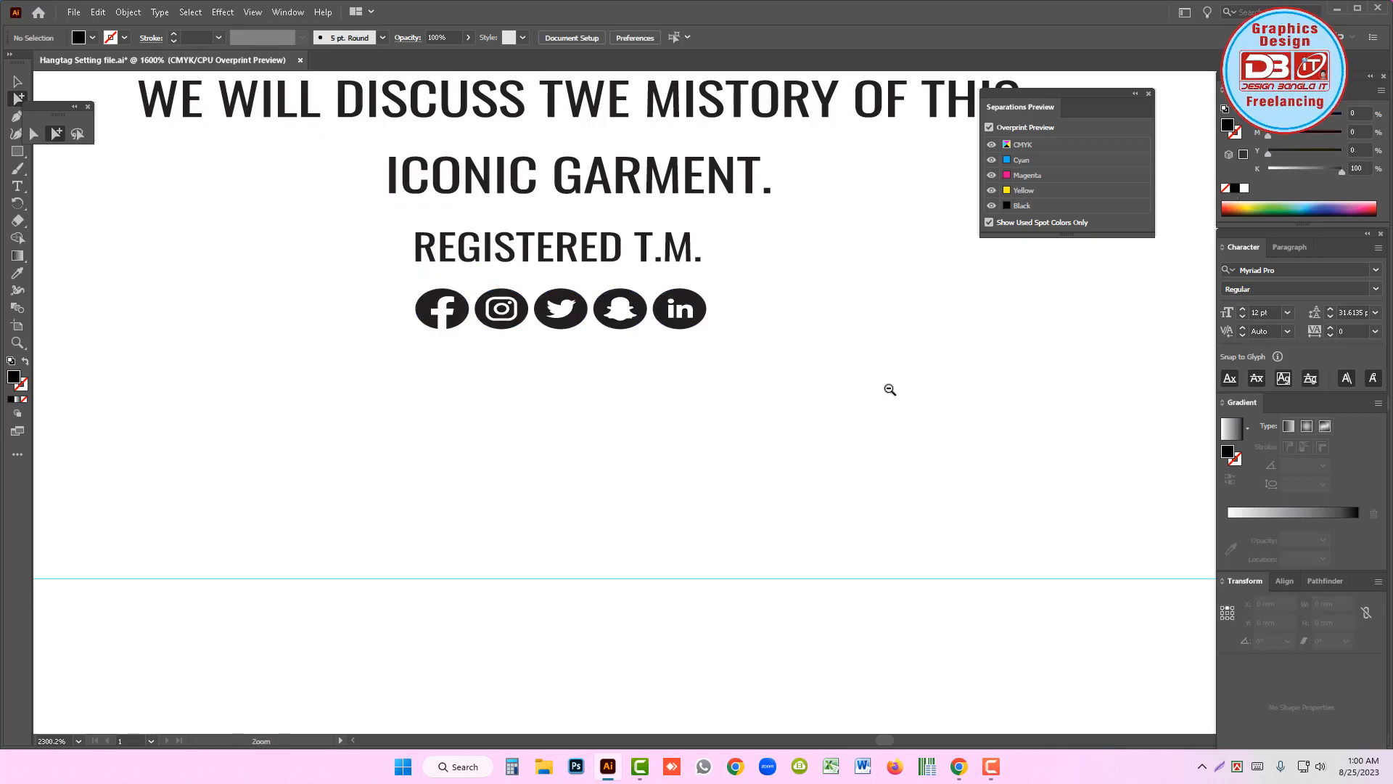
- Toggle the Black plate's visibility repeatedly to check all six hangtag columns for leftover process colors
{"action": "left_click", "coordinate": [887, 386], "text": "ctrl+alt"}
{"action": "left_click", "coordinate": [888, 386], "text": "ctrl+alt"}
{"action": "left_click", "coordinate": [887, 386], "text": "ctrl+alt"}
{"action": "left_click", "coordinate": [887, 386], "text": "ctrl+alt"}
{"action": "left_click", "coordinate": [887, 386], "text": "ctrl+alt"}
{"action": "left_click", "coordinate": [888, 386], "text": "ctrl+alt"}
{"action": "left_click", "coordinate": [887, 386], "text": "ctrl+alt"}
{"action": "left_click_drag", "start_coordinate": [839, 266], "coordinate": [959, 93]}
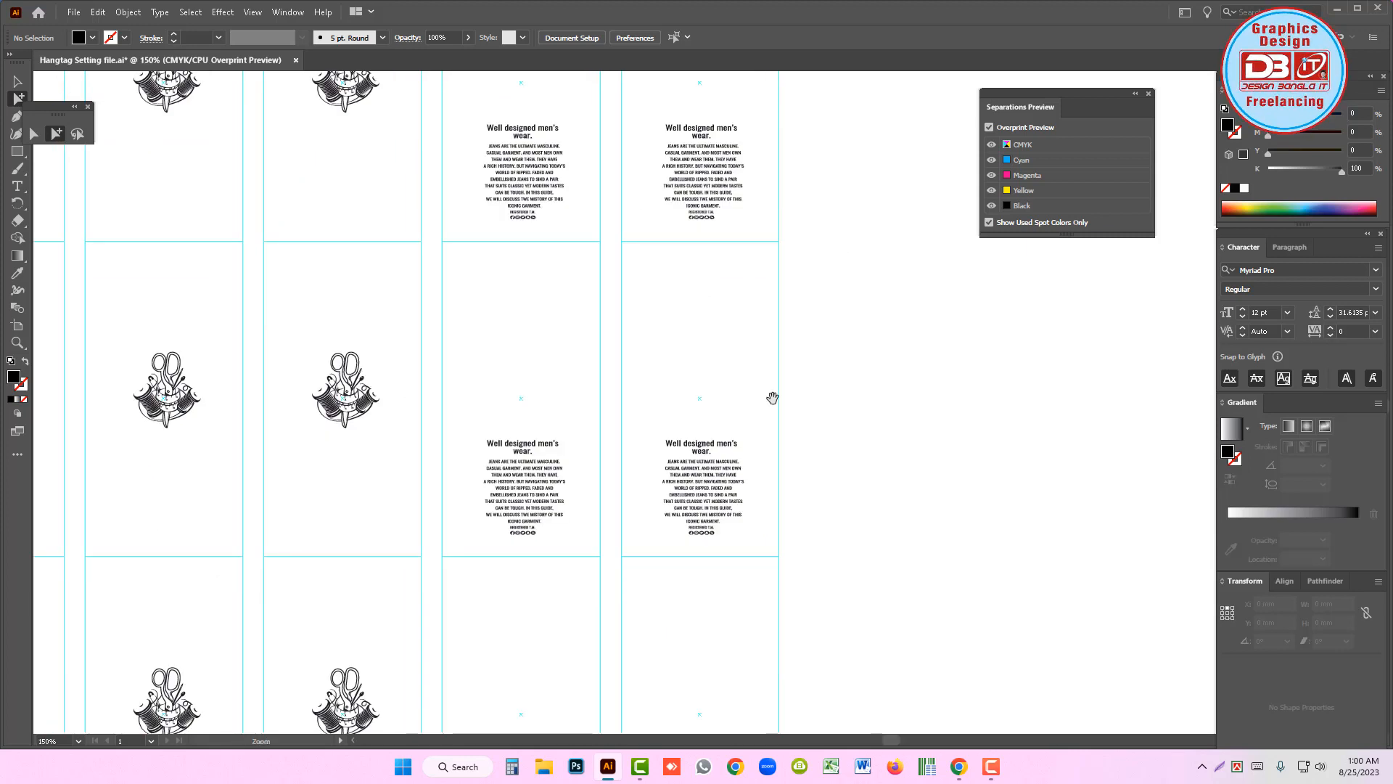
{"action": "left_click", "coordinate": [761, 386], "text": "ctrl+alt"}
{"action": "left_click_drag", "start_coordinate": [761, 385], "coordinate": [897, 311]}
{"action": "left_click", "coordinate": [992, 206]}
{"action": "left_click", "coordinate": [992, 206]}
{"action": "left_click", "coordinate": [992, 206]}
{"action": "key", "text": "ctrl+1"}
{"action": "left_click_drag", "start_coordinate": [637, 386], "coordinate": [624, 370]}
{"action": "left_click", "coordinate": [992, 206]}
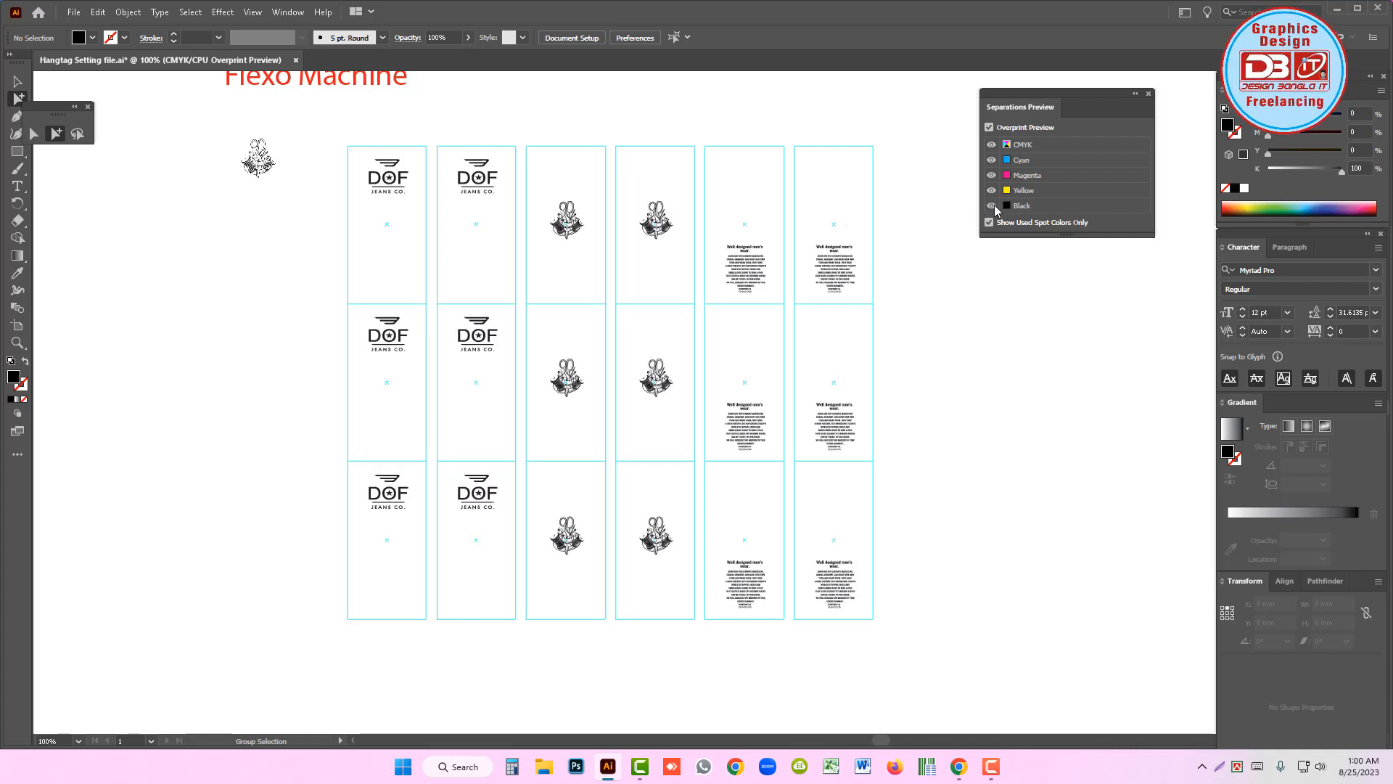
- Select the whole six-column hangtag block and set its height to 170 mm
{"action": "key", "text": "v"}
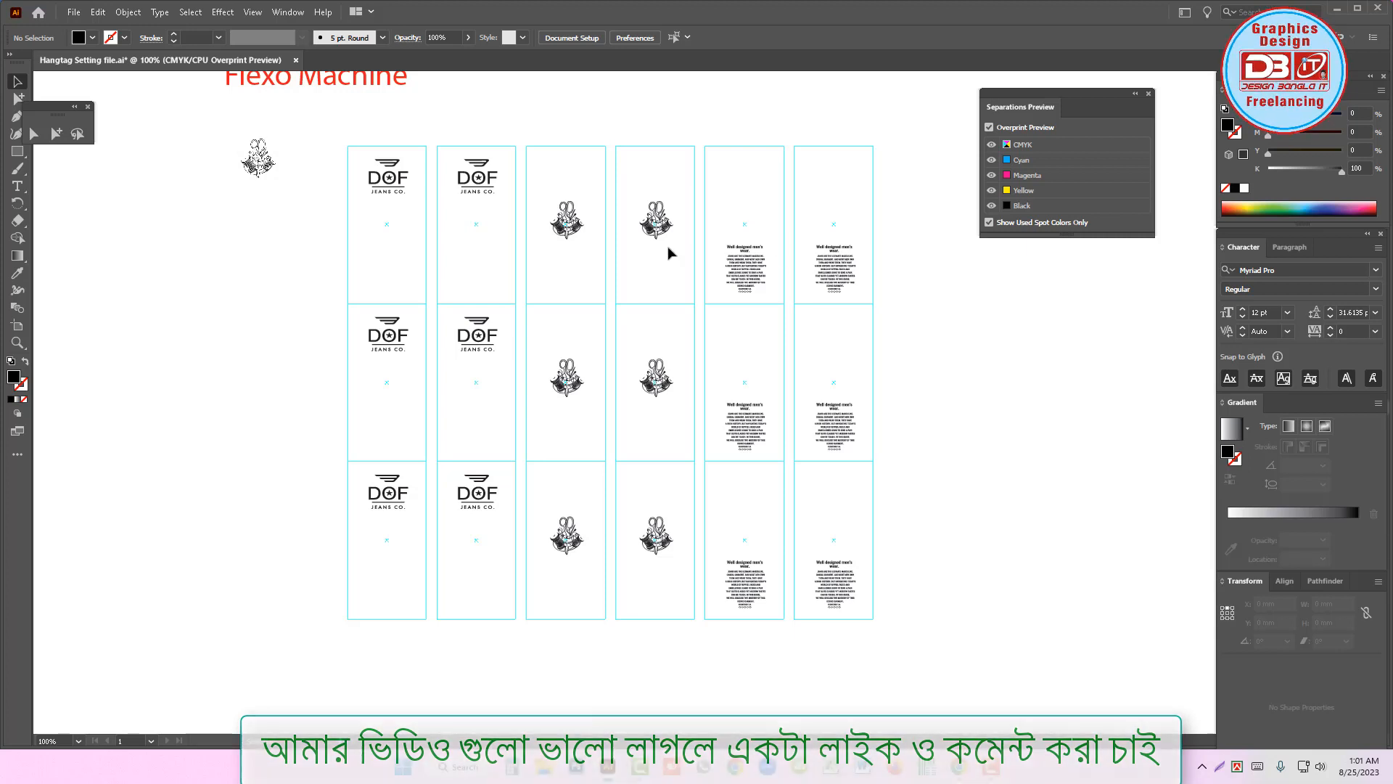
{"action": "left_click", "coordinate": [652, 216]}
{"action": "left_click_drag", "start_coordinate": [968, 395], "coordinate": [965, 667]}
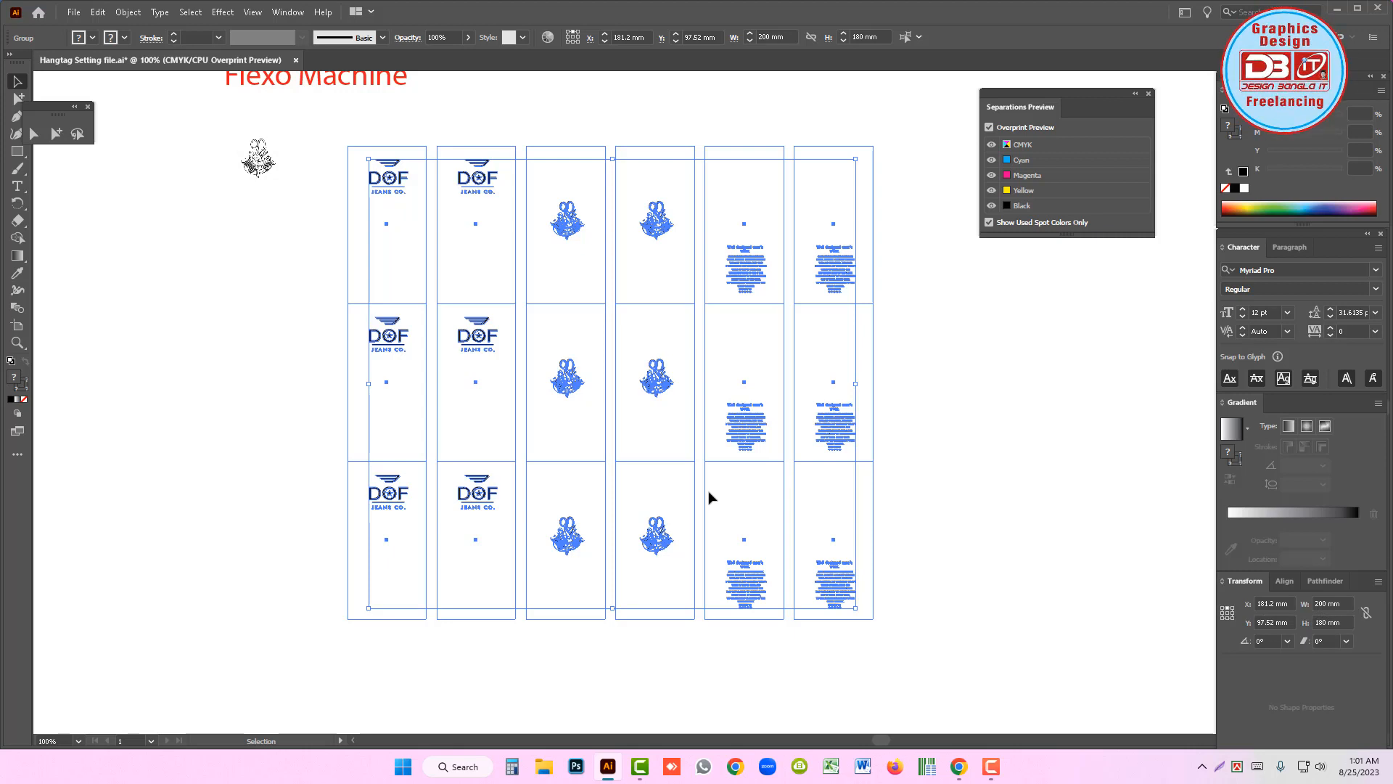
{"action": "scroll", "coordinate": [710, 497], "scroll_direction": "up", "scroll_amount": 2}
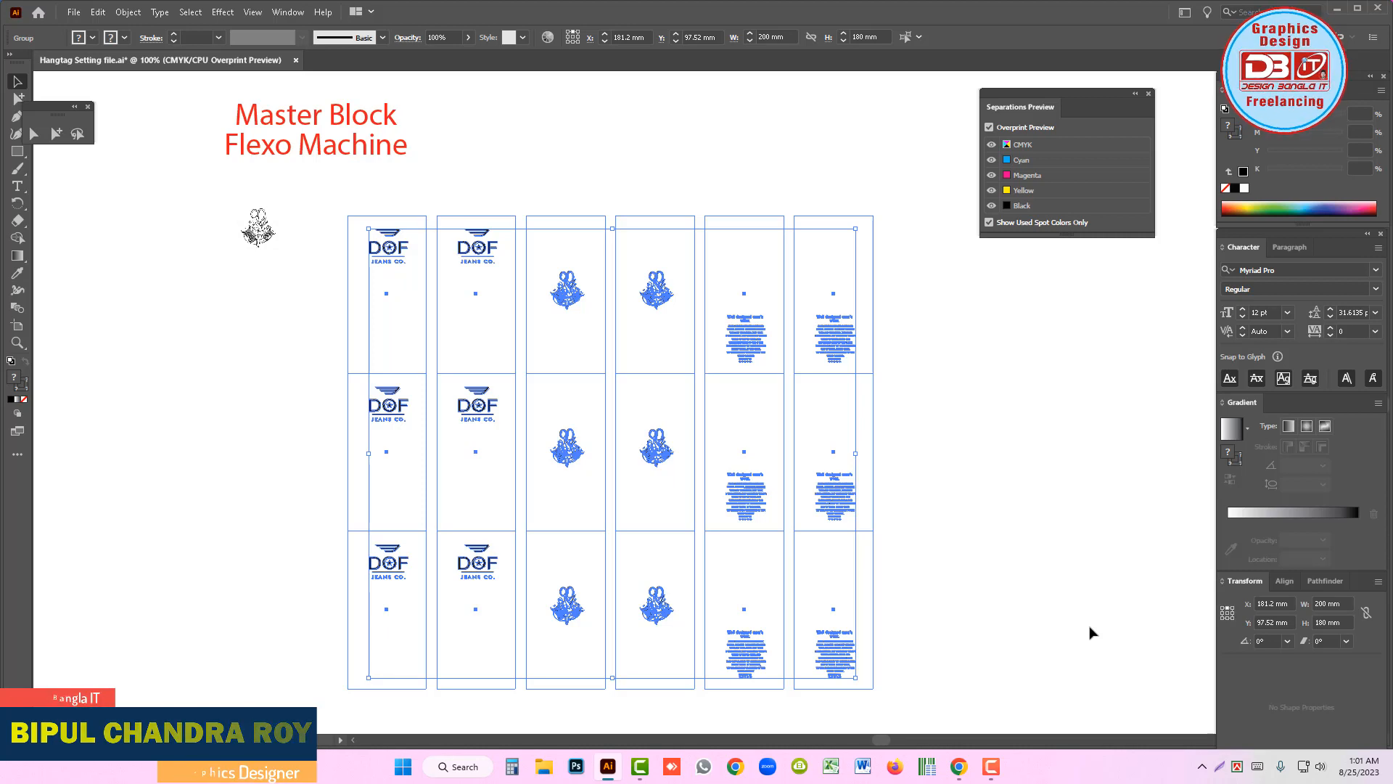
{"action": "left_click", "coordinate": [1306, 624]}
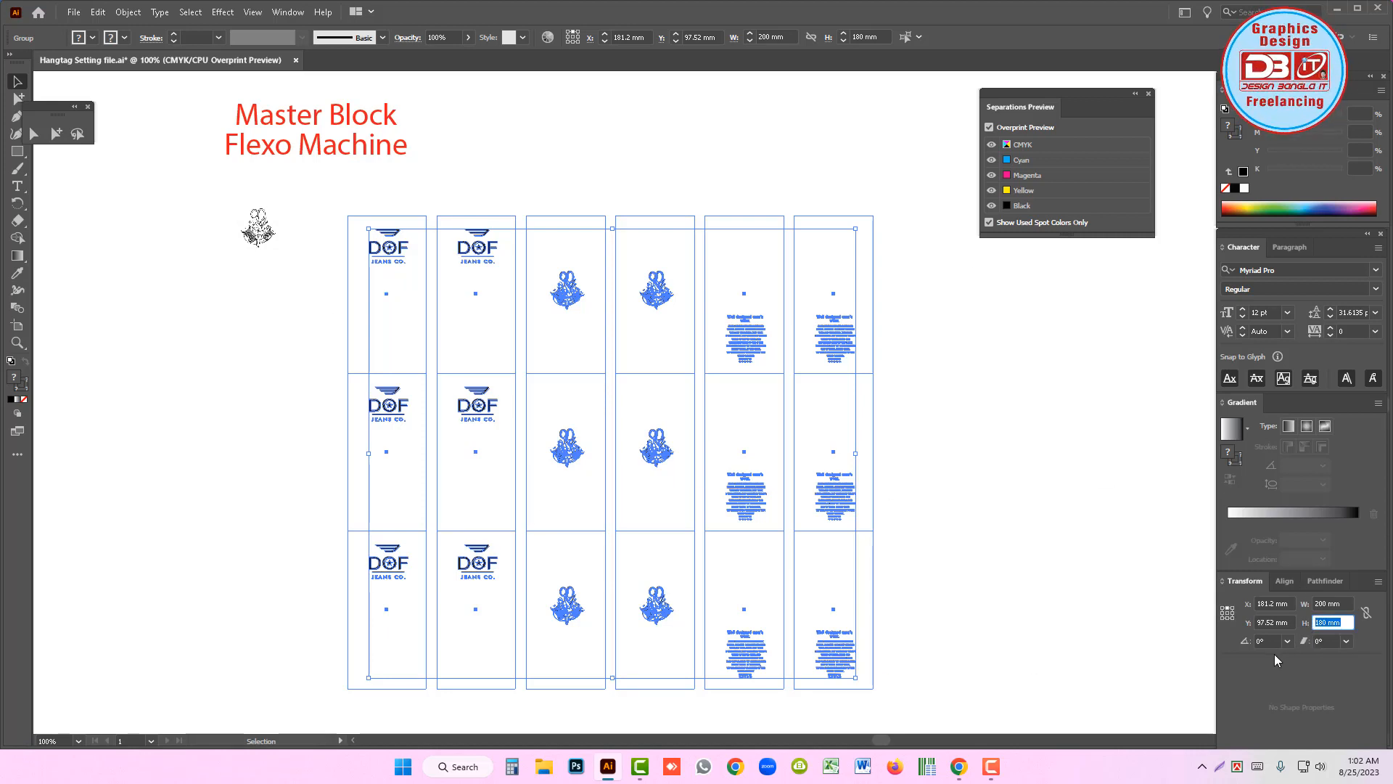
{"action": "type", "text": "170"}
{"action": "key", "text": "Return"}
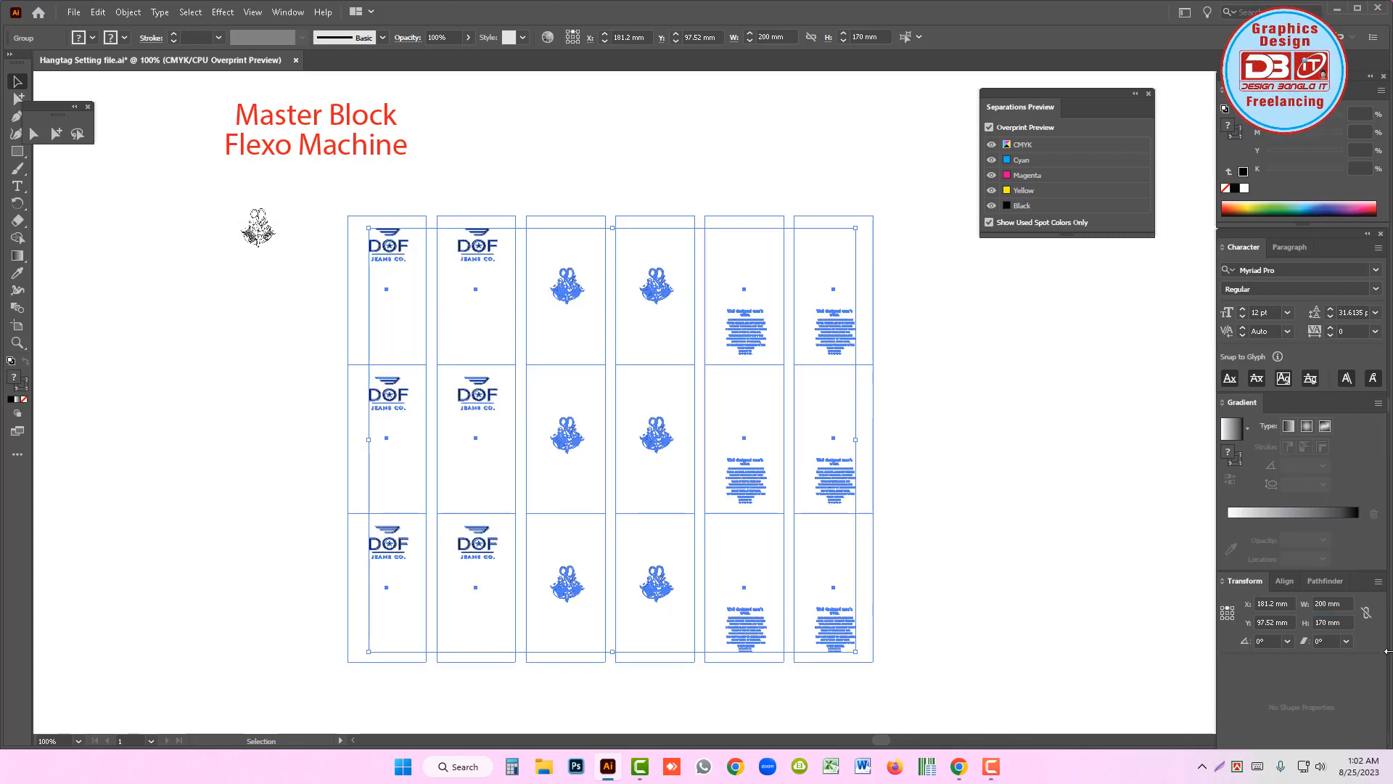
{"action": "left_click", "coordinate": [1012, 585]}
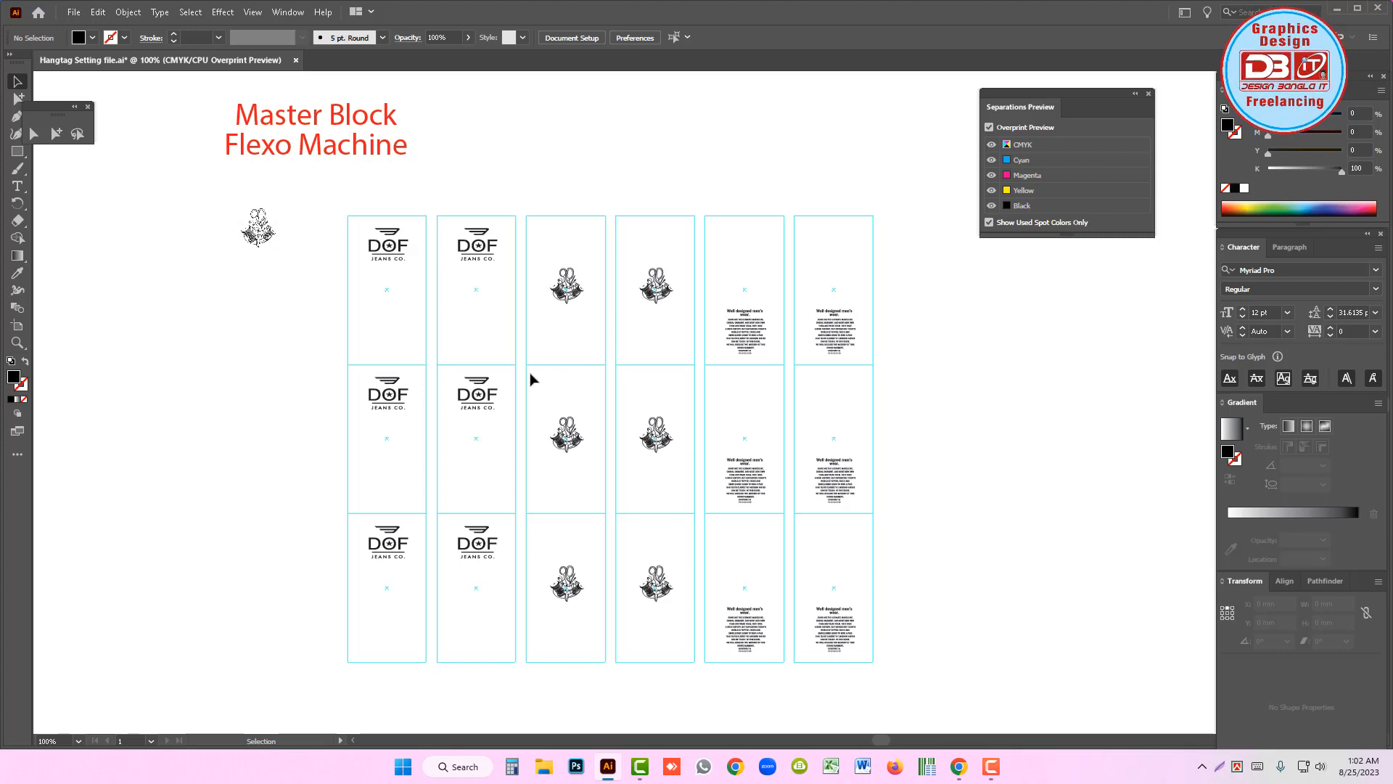
- Move the pair of scissors artwork columns onto the two logo columns, placing each scissors drawing below its logo
{"action": "left_click_drag", "start_coordinate": [352, 215], "coordinate": [507, 349]}
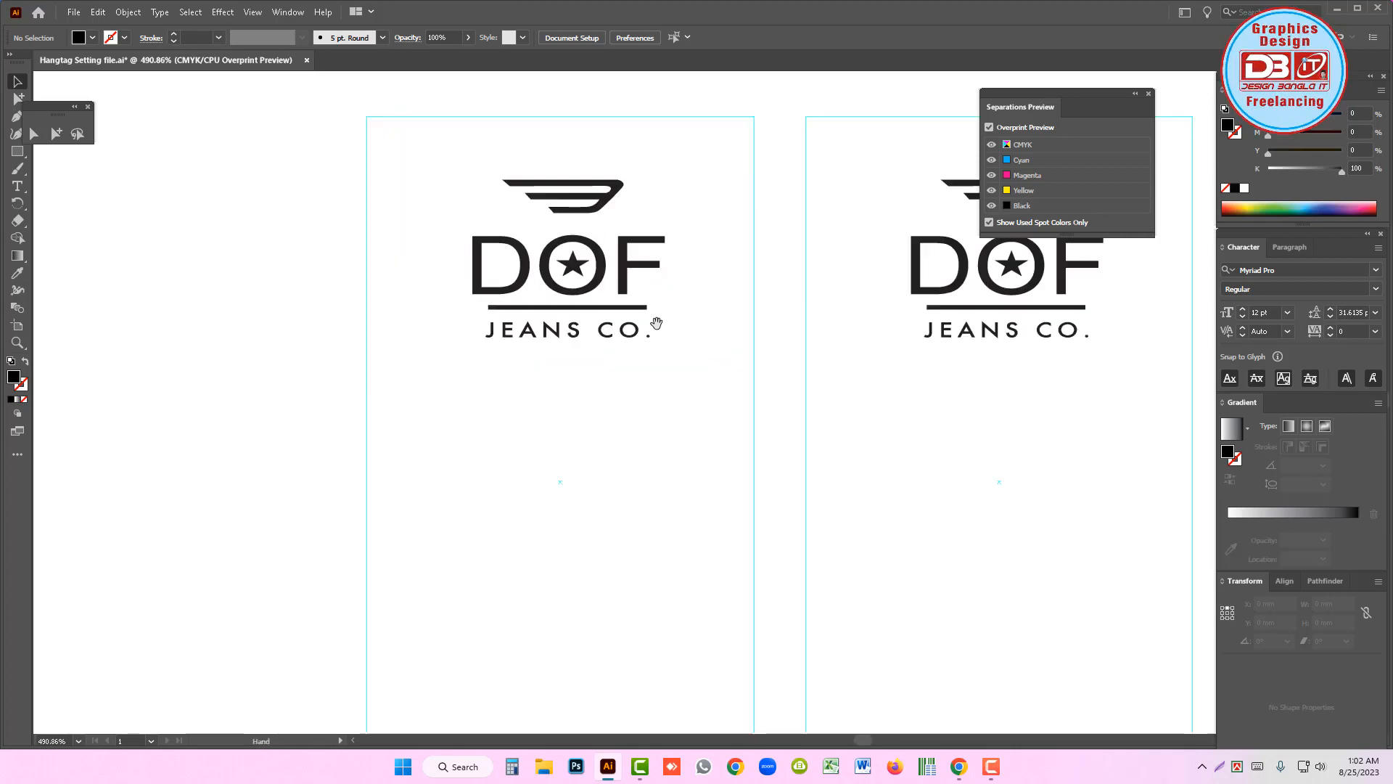
{"action": "left_click", "coordinate": [766, 495], "text": "ctrl+alt"}
{"action": "left_click", "coordinate": [766, 495], "text": "ctrl+alt"}
{"action": "left_click", "coordinate": [766, 495], "text": "ctrl+alt"}
{"action": "left_click", "coordinate": [765, 494], "text": "ctrl+alt"}
{"action": "left_click", "coordinate": [766, 494], "text": "ctrl+alt"}
{"action": "left_click_drag", "start_coordinate": [791, 428], "coordinate": [743, 454]}
{"action": "left_click_drag", "start_coordinate": [693, 274], "coordinate": [510, 281]}
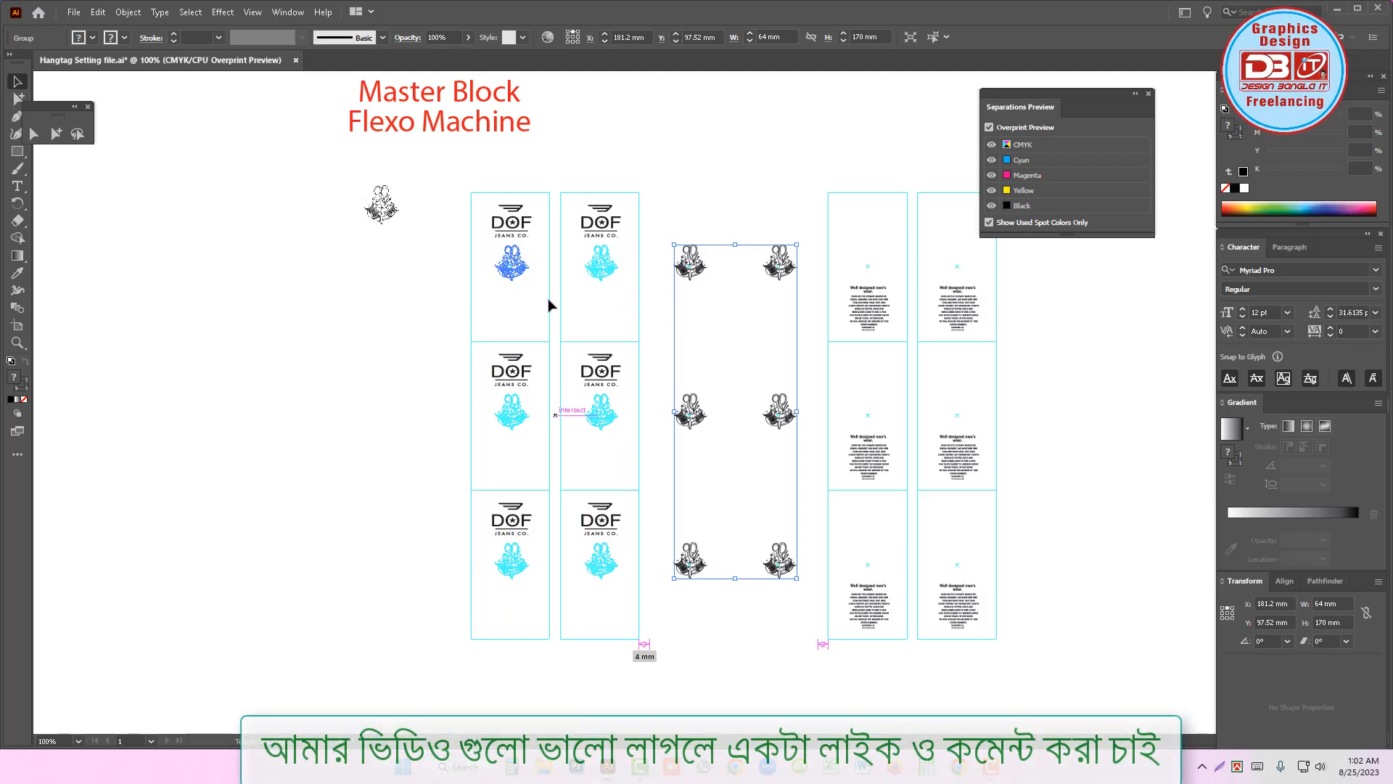
{"action": "left_click", "coordinate": [522, 286]}
- Move the pair of text columns onto the logo columns and inspect the combined hangtags up close
{"action": "left_click_drag", "start_coordinate": [860, 322], "coordinate": [515, 336]}
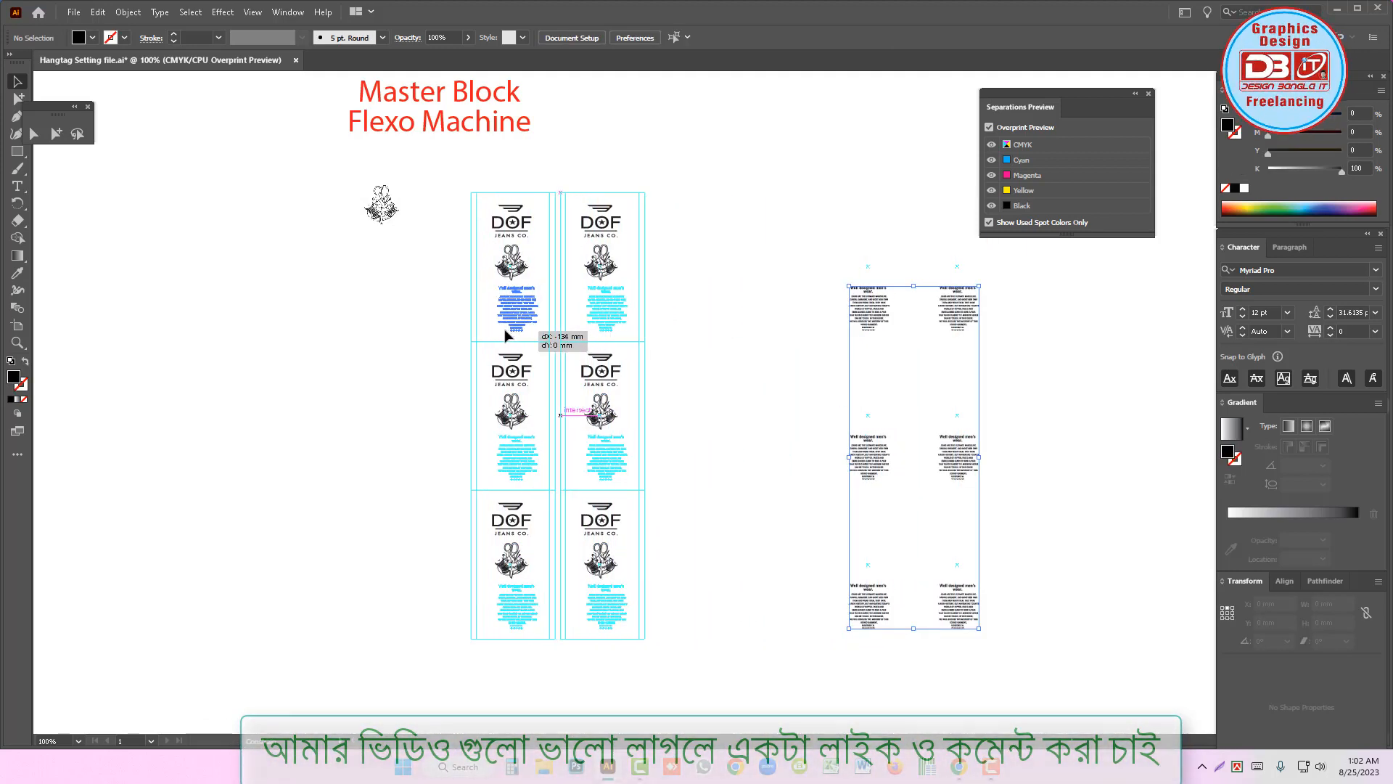
{"action": "left_click", "coordinate": [733, 336]}
{"action": "left_click_drag", "start_coordinate": [444, 190], "coordinate": [559, 415]}
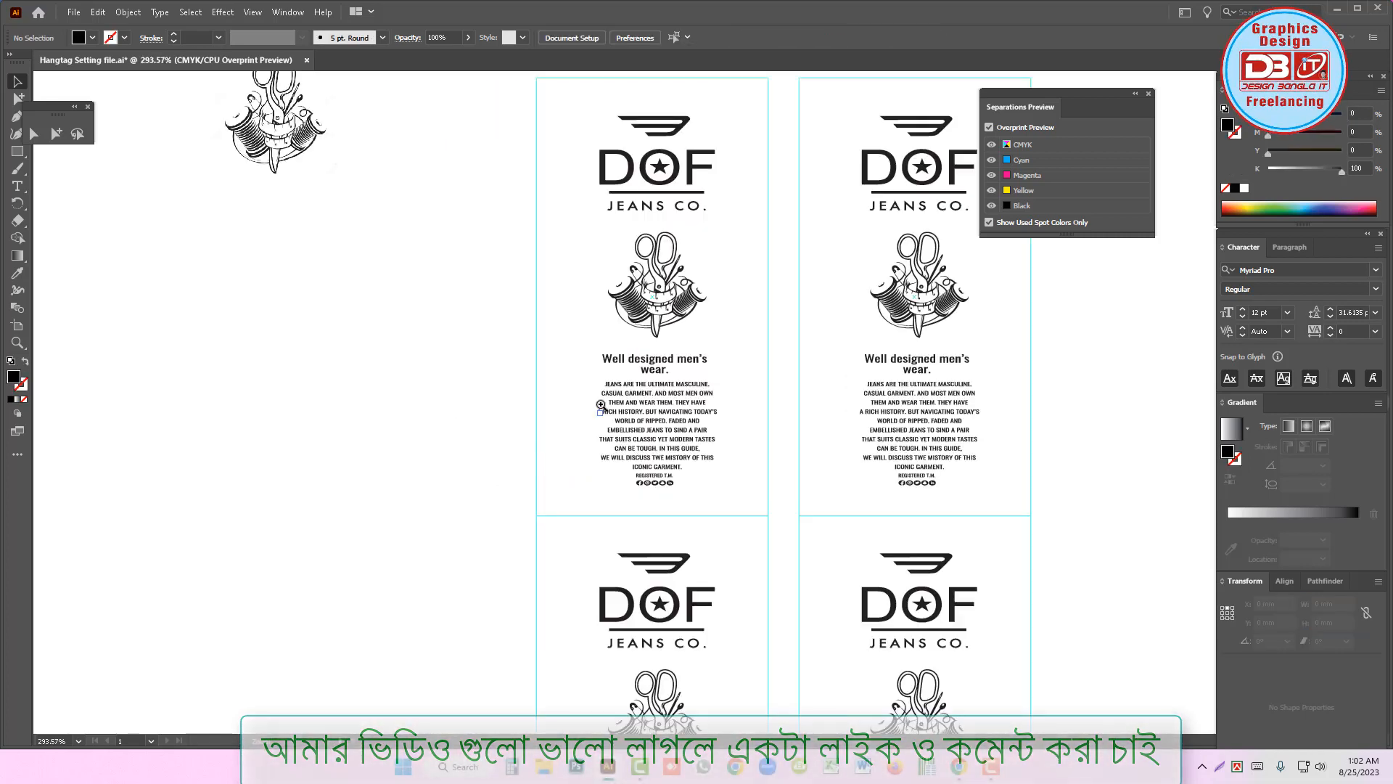
{"action": "left_click_drag", "start_coordinate": [744, 440], "coordinate": [741, 504]}
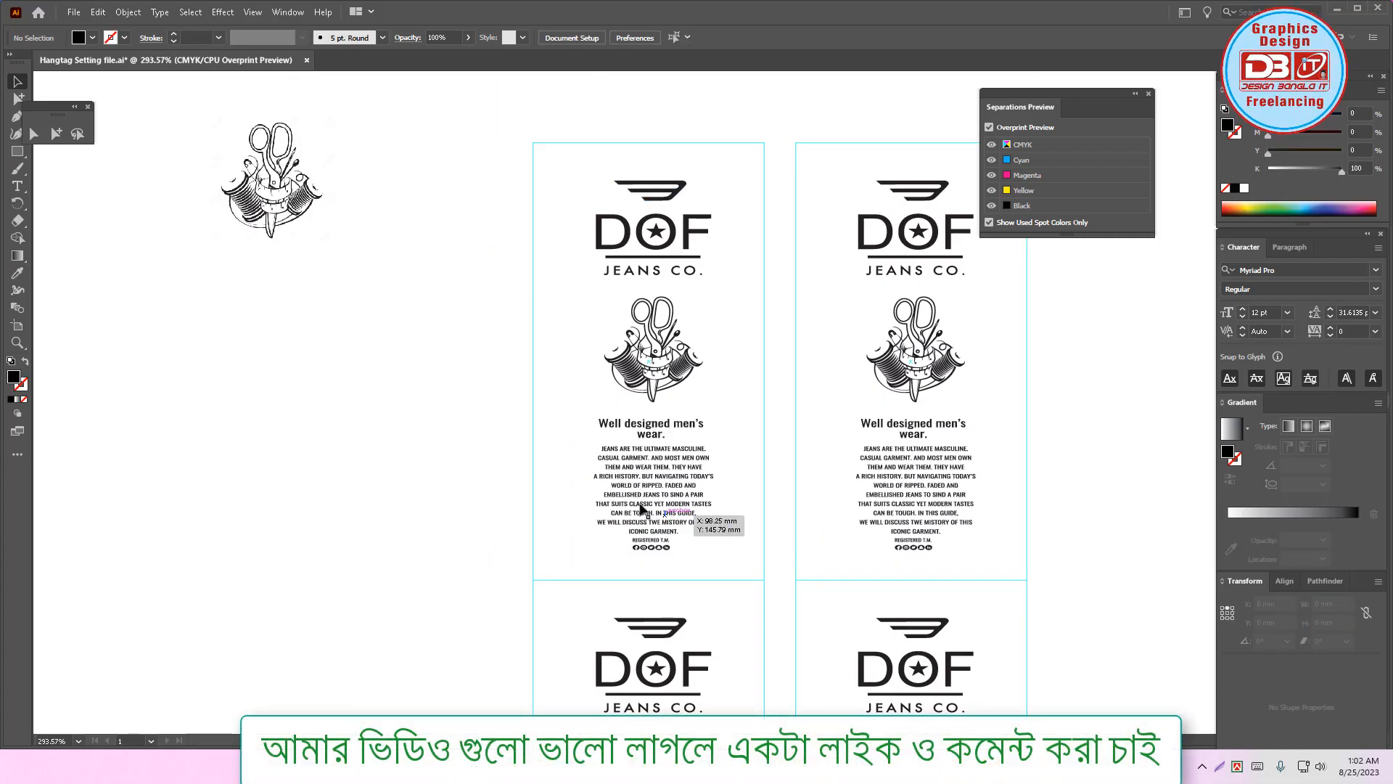
- Undo the moves of the text and scissors columns, and check the full six-column block
{"action": "key", "text": "ctrl+z"}
{"action": "key", "text": "ctrl+z"}
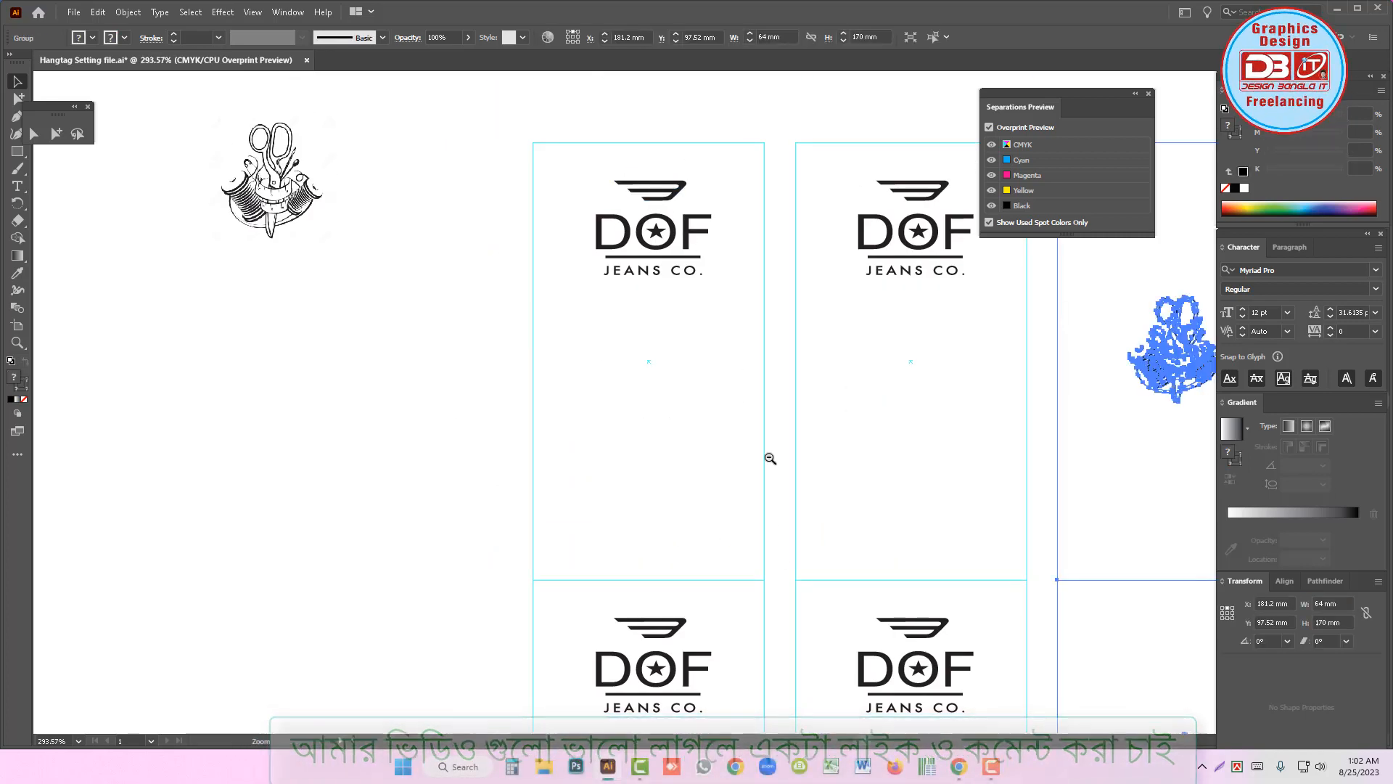
{"action": "left_click", "coordinate": [771, 467], "text": "ctrl+alt"}
{"action": "left_click", "coordinate": [768, 455], "text": "ctrl+alt"}
{"action": "left_click", "coordinate": [768, 454], "text": "ctrl+alt"}
{"action": "left_click", "coordinate": [769, 454], "text": "ctrl+alt"}
{"action": "left_click_drag", "start_coordinate": [825, 506], "coordinate": [726, 507]}
{"action": "left_click_drag", "start_coordinate": [901, 592], "coordinate": [470, 279]}
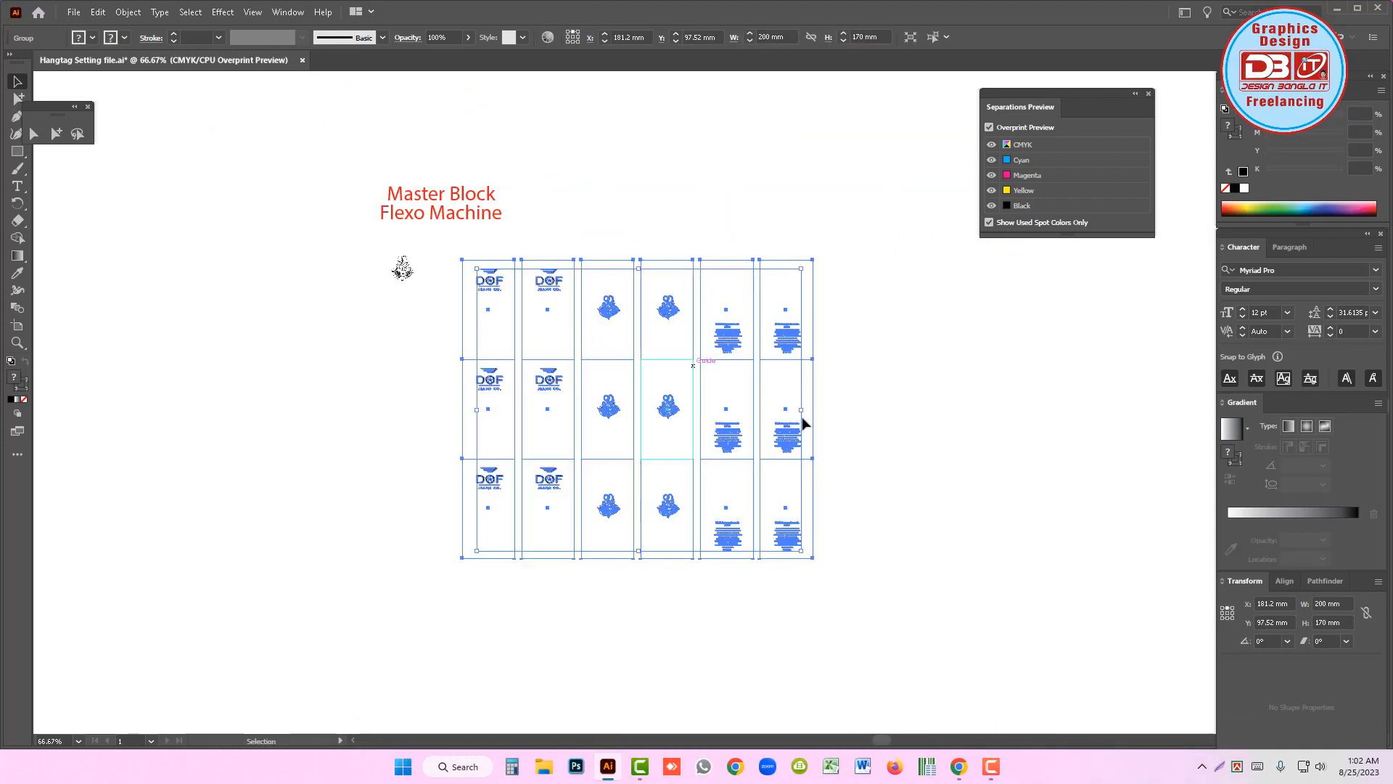
{"action": "left_click", "coordinate": [905, 450]}
{"action": "key", "text": "ctrl+1"}
{"action": "left_click_drag", "start_coordinate": [753, 399], "coordinate": [564, 323]}
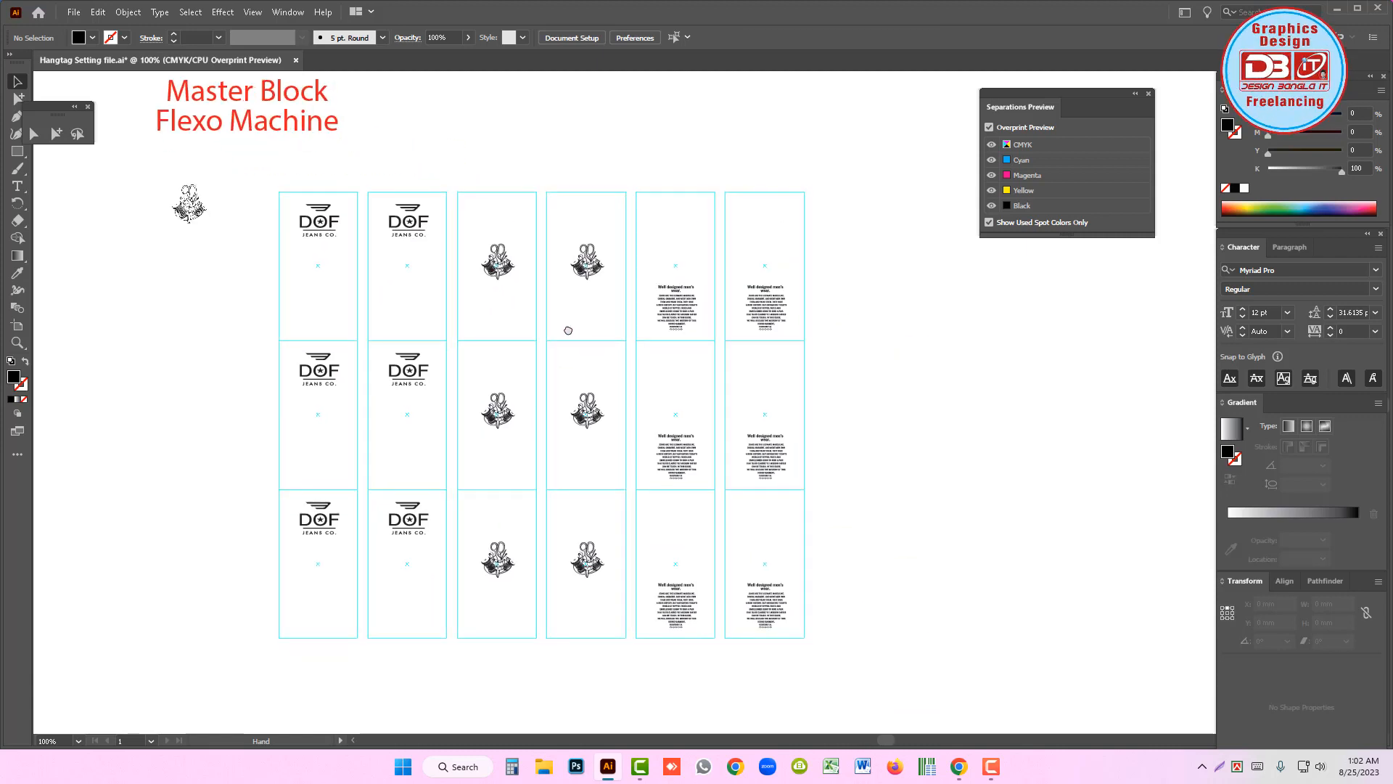
{"action": "key", "text": "ctrl+minus"}
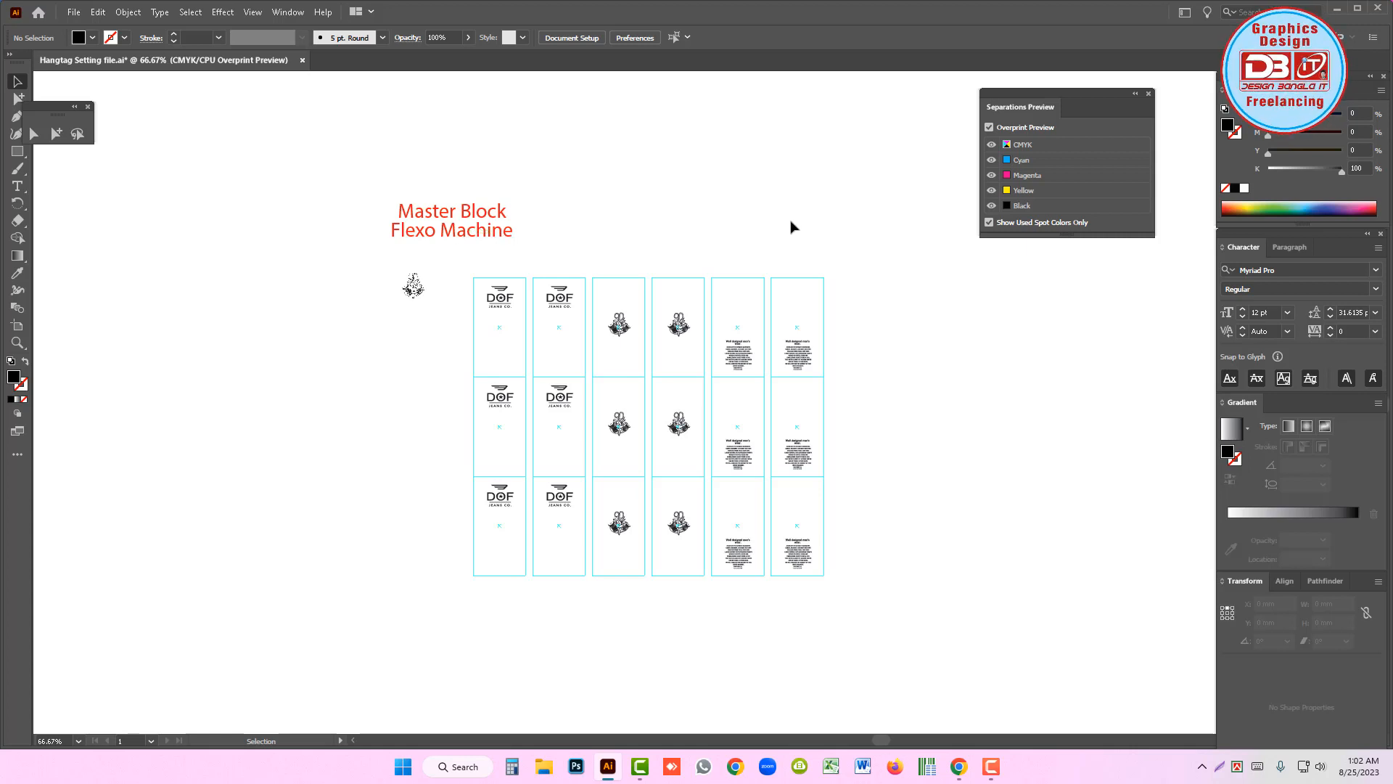
{"action": "left_click_drag", "start_coordinate": [857, 281], "coordinate": [988, 591]}
{"action": "left_click_drag", "start_coordinate": [943, 671], "coordinate": [508, 445]}
{"action": "left_click", "coordinate": [643, 373]}
{"action": "left_click_drag", "start_coordinate": [746, 416], "coordinate": [728, 379]}
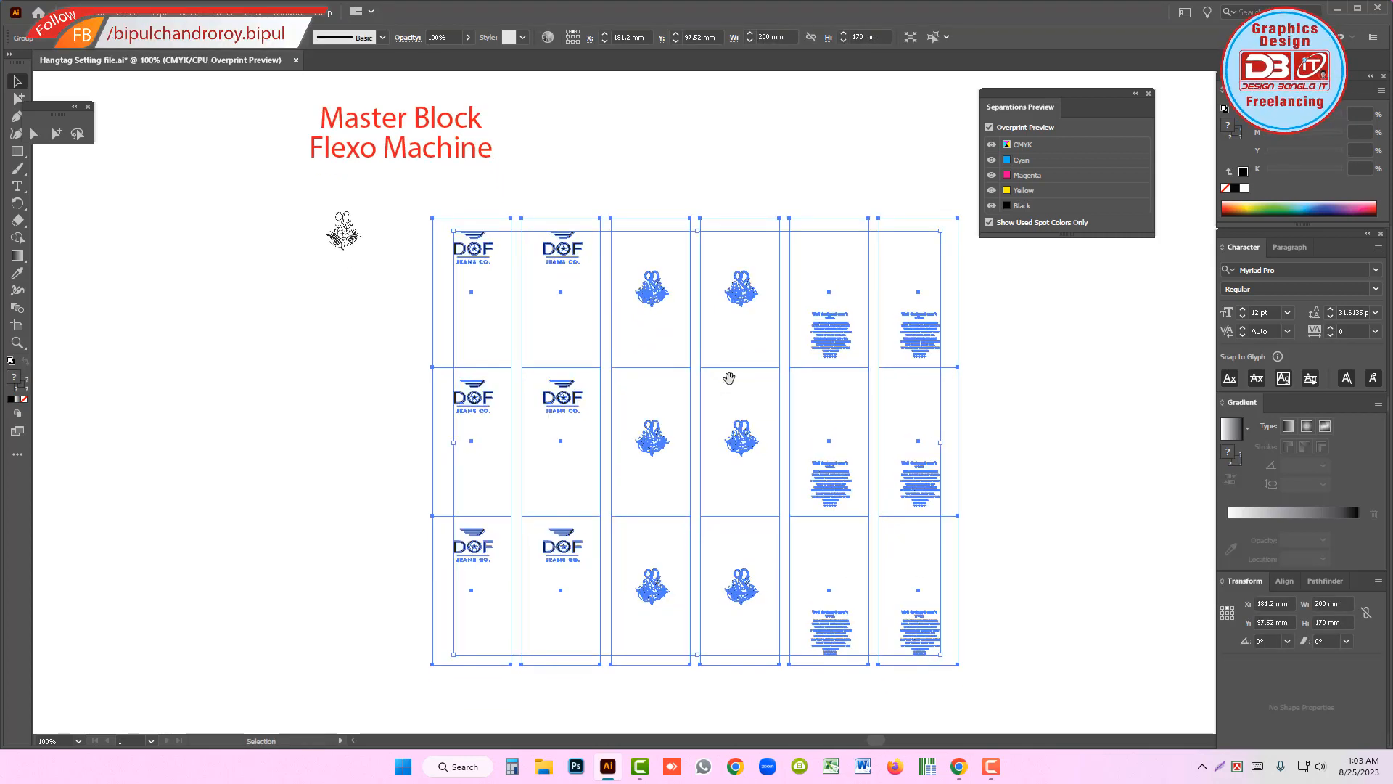
{"action": "left_click", "coordinate": [993, 431]}
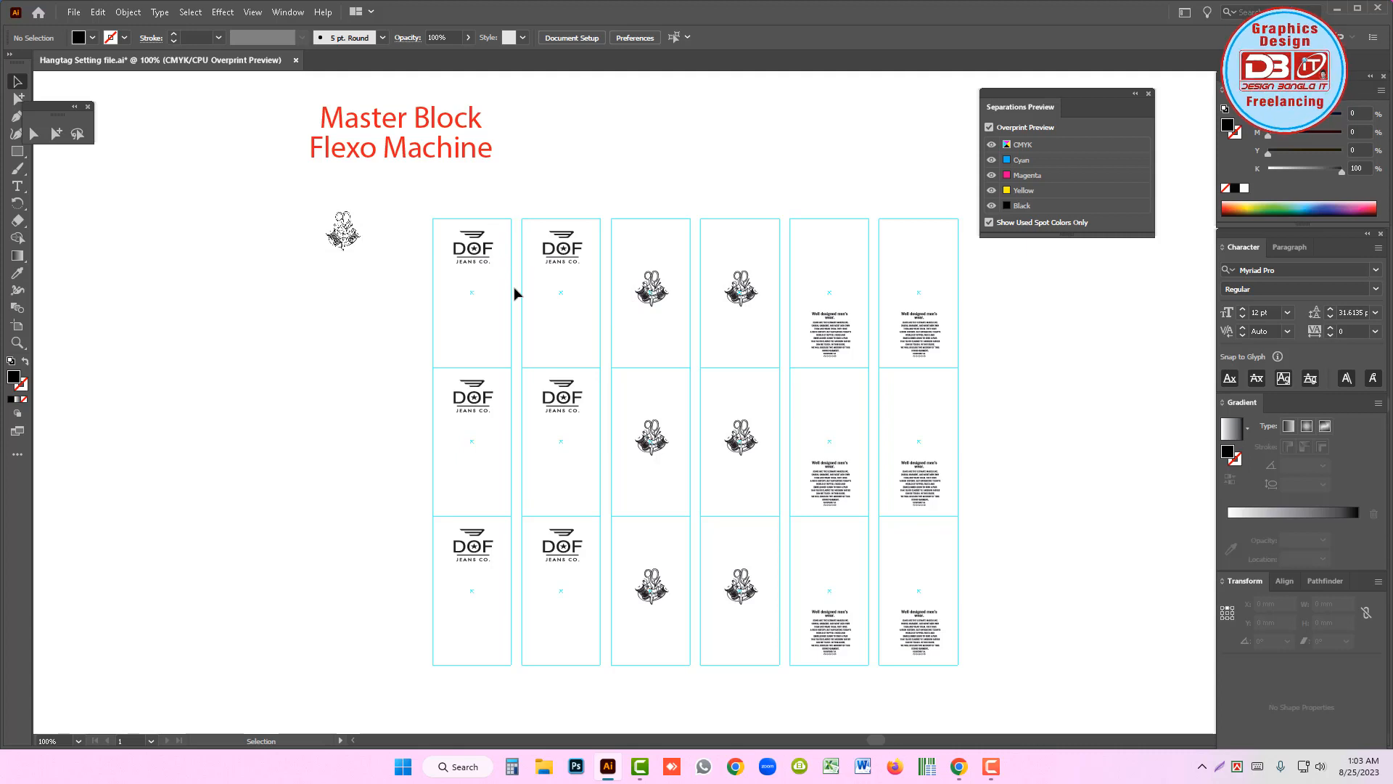
{"action": "left_click", "coordinate": [671, 291]}
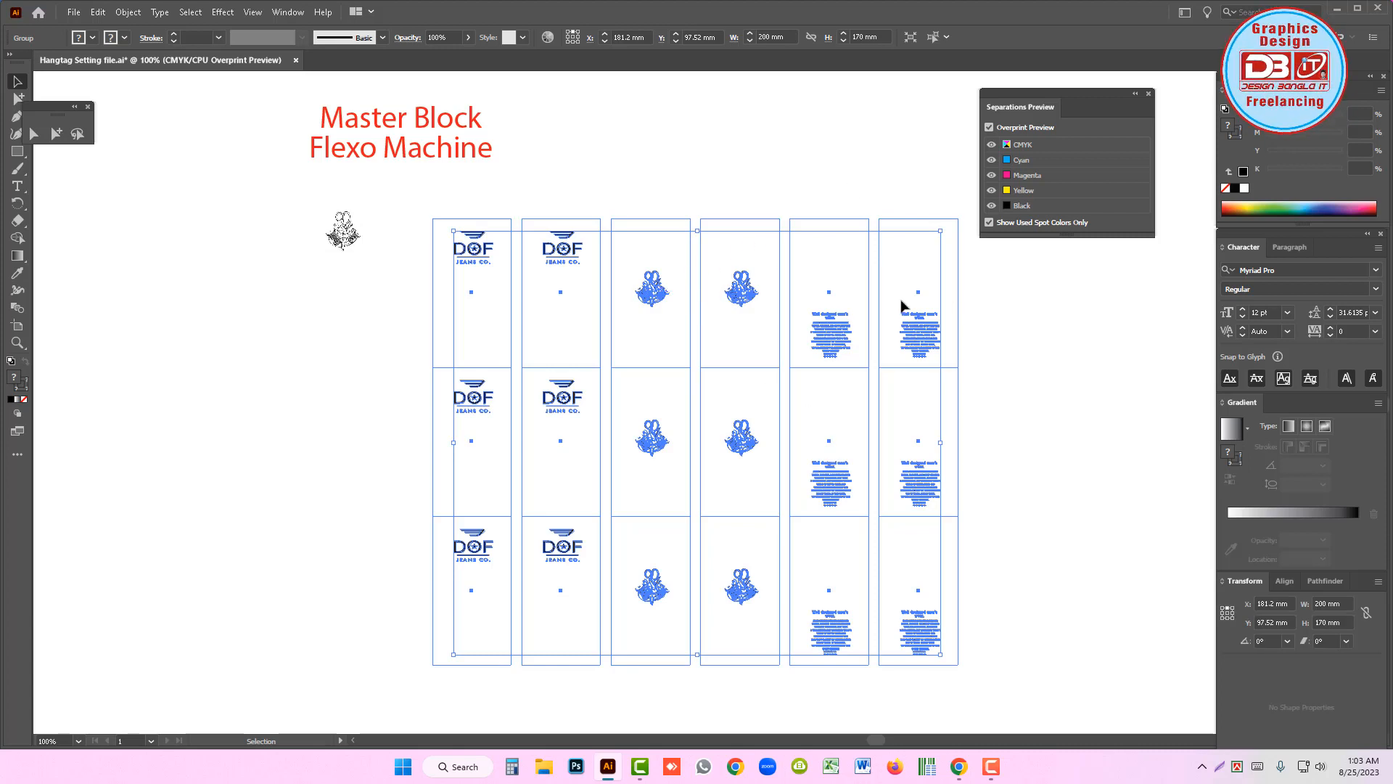
{"action": "left_click_drag", "start_coordinate": [1030, 388], "coordinate": [944, 359]}
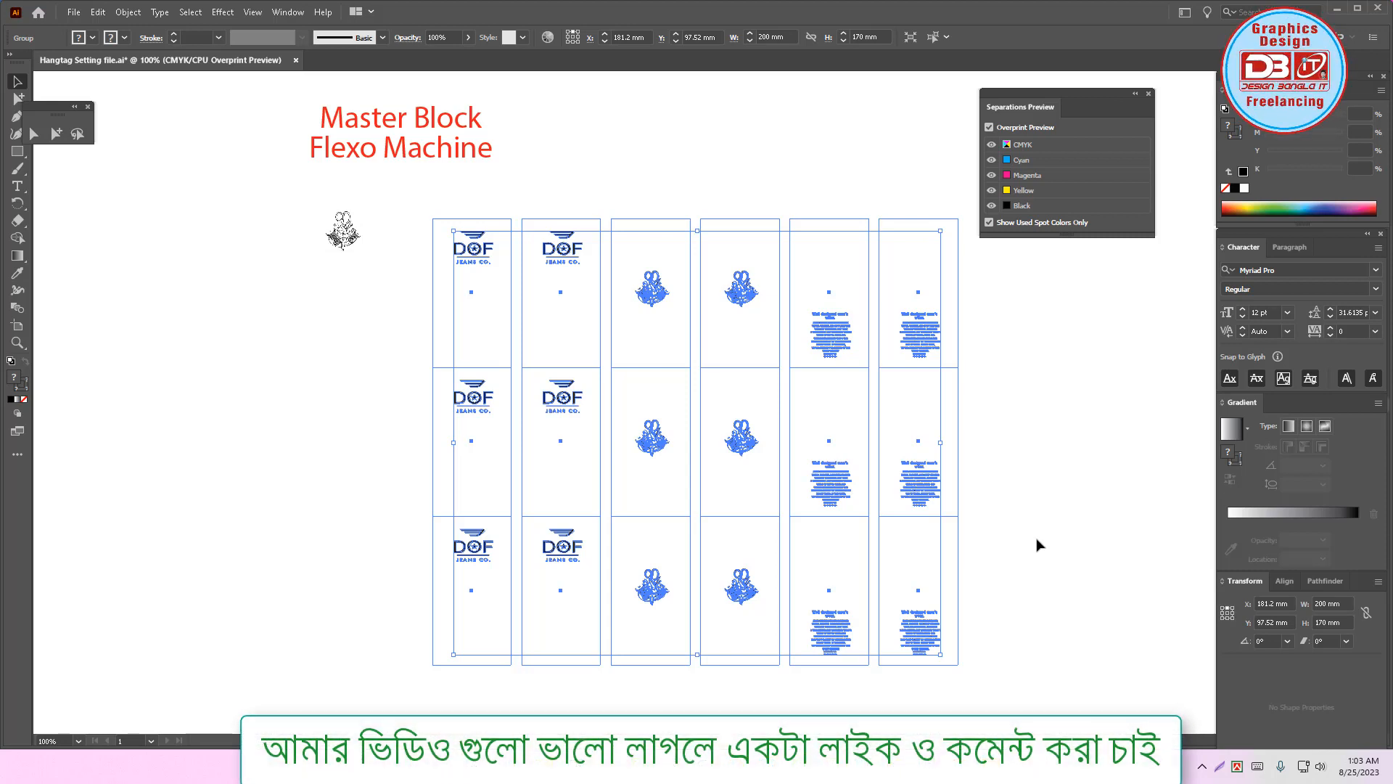
{"action": "left_click", "coordinate": [716, 371], "text": "shift"}
{"action": "left_click", "coordinate": [717, 372]}
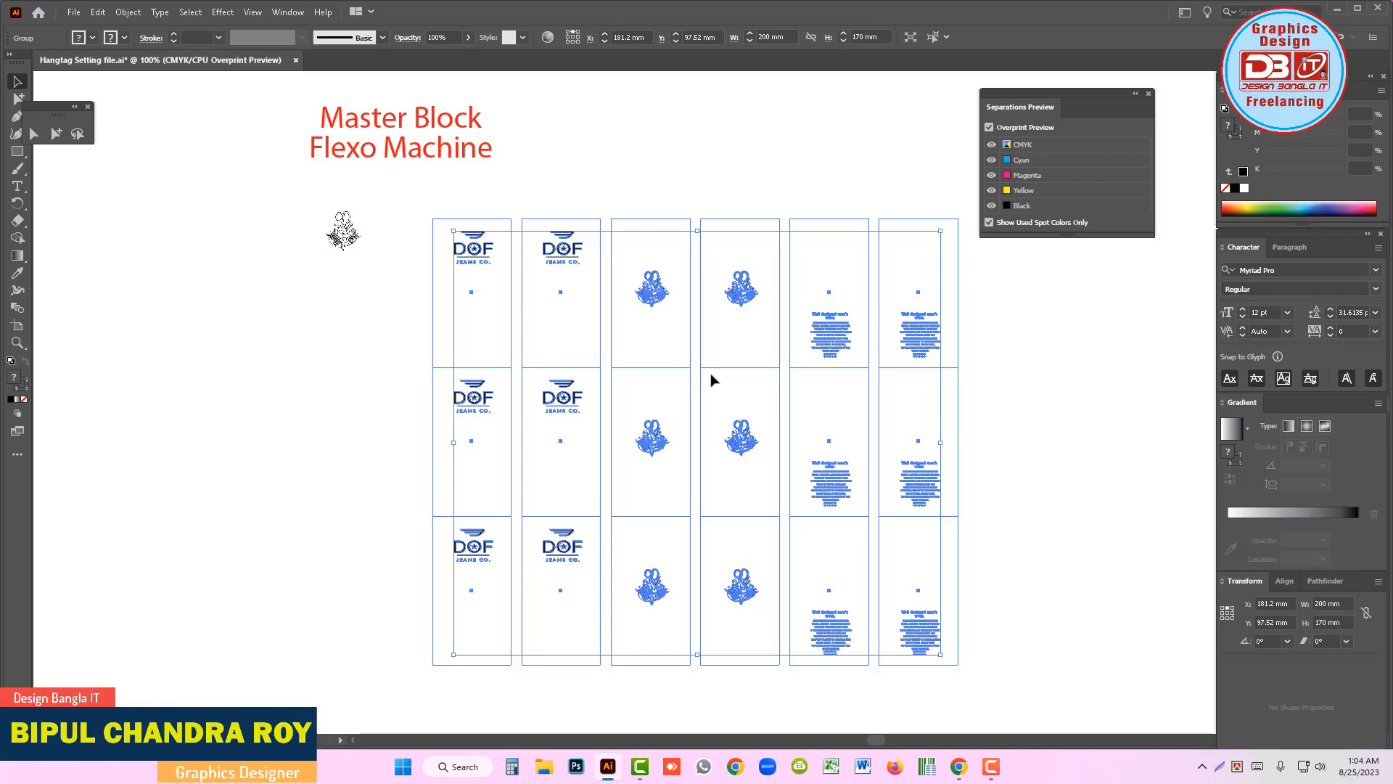
{"action": "left_click", "coordinate": [767, 177]}
{"action": "left_click", "coordinate": [646, 293]}
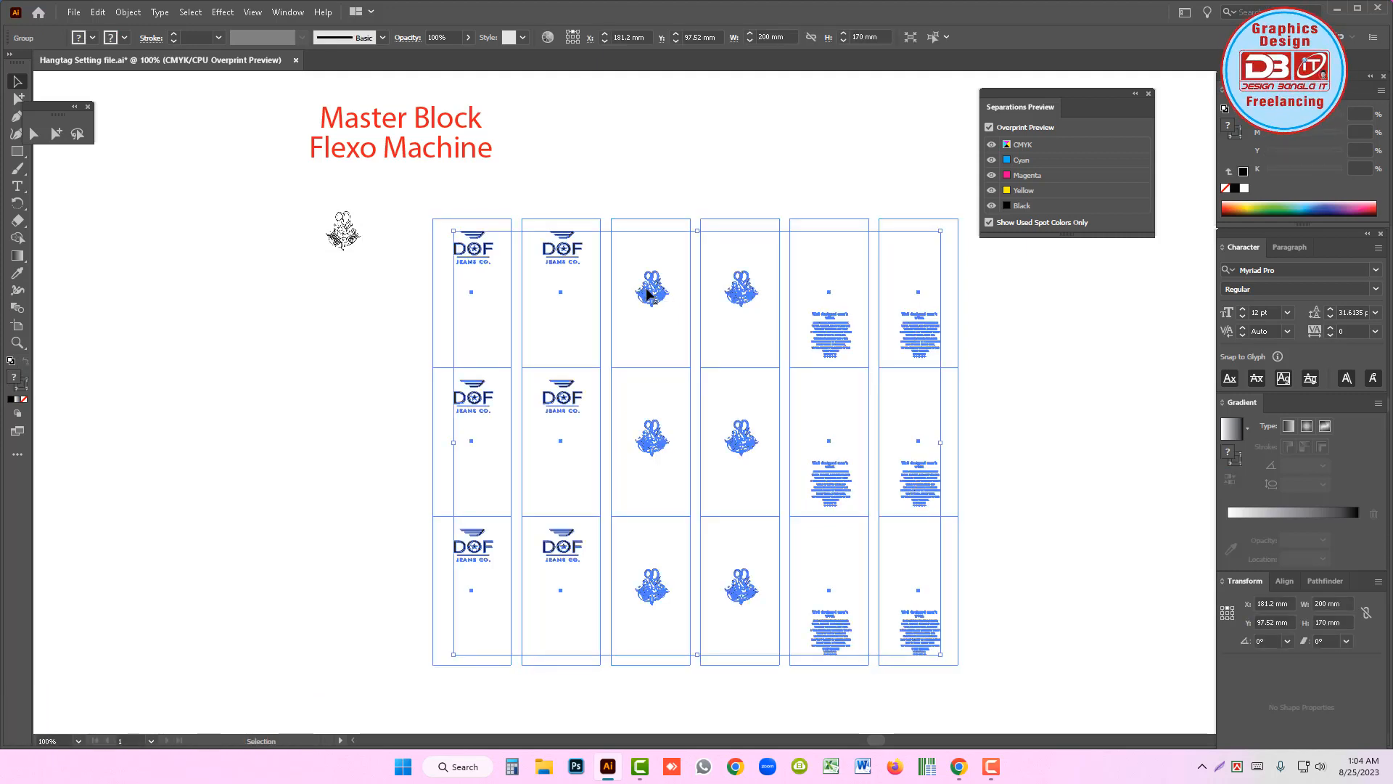
{"action": "left_click", "coordinate": [946, 506]}
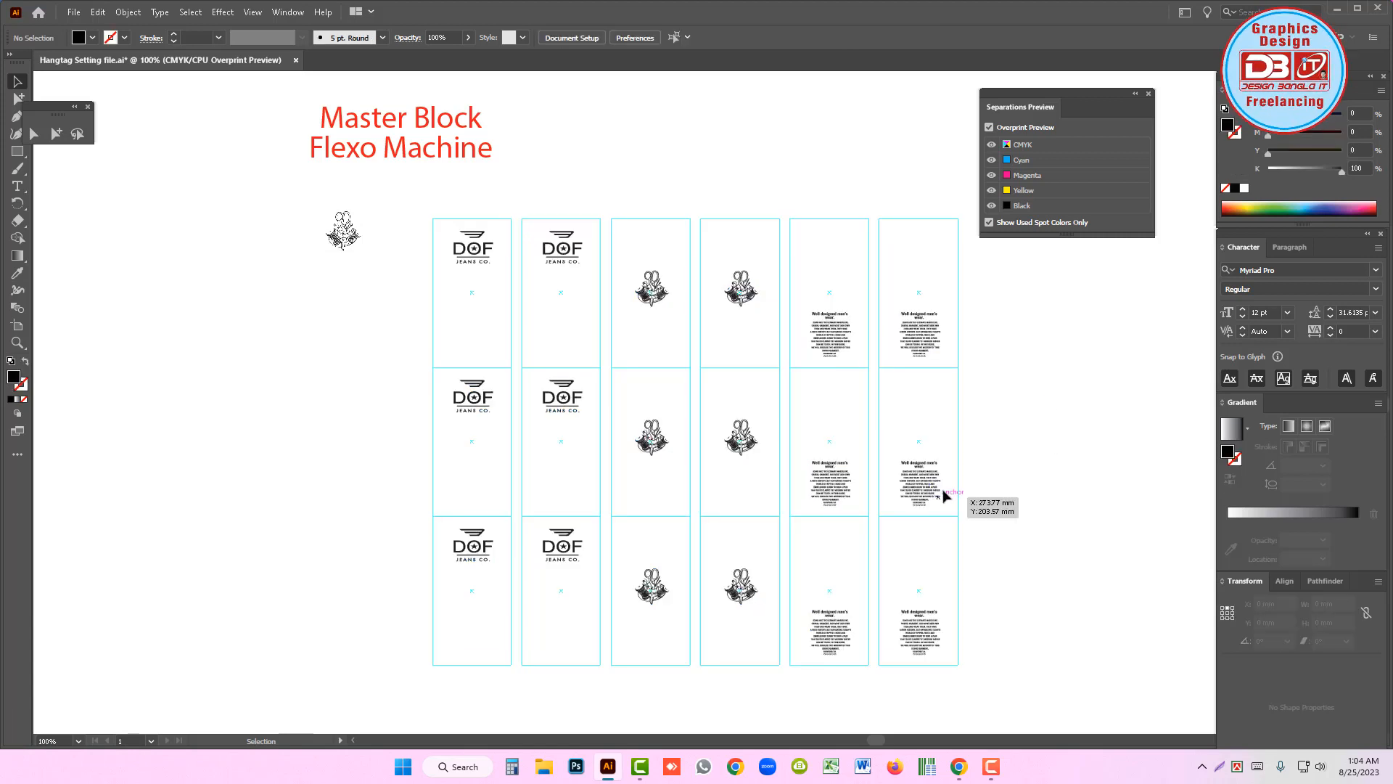
{"action": "left_click", "coordinate": [927, 482]}
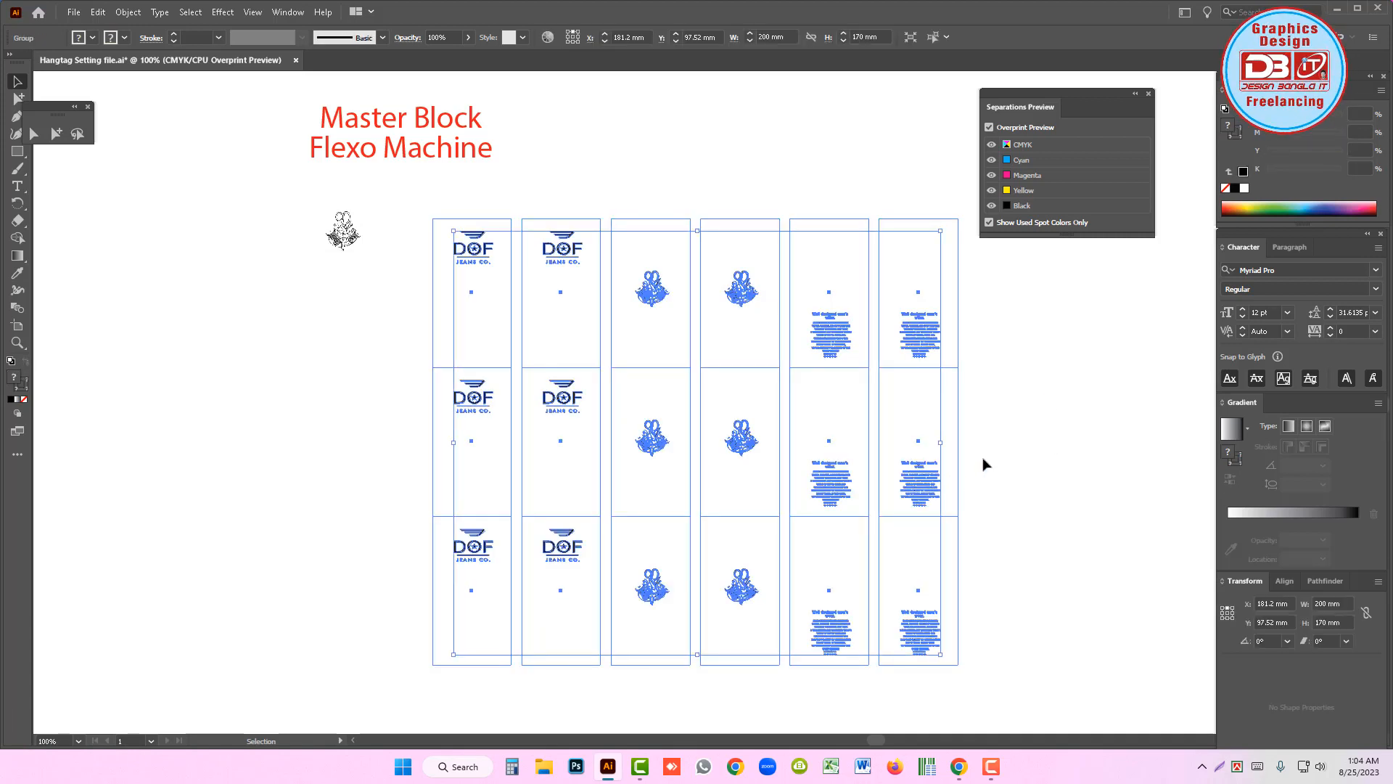